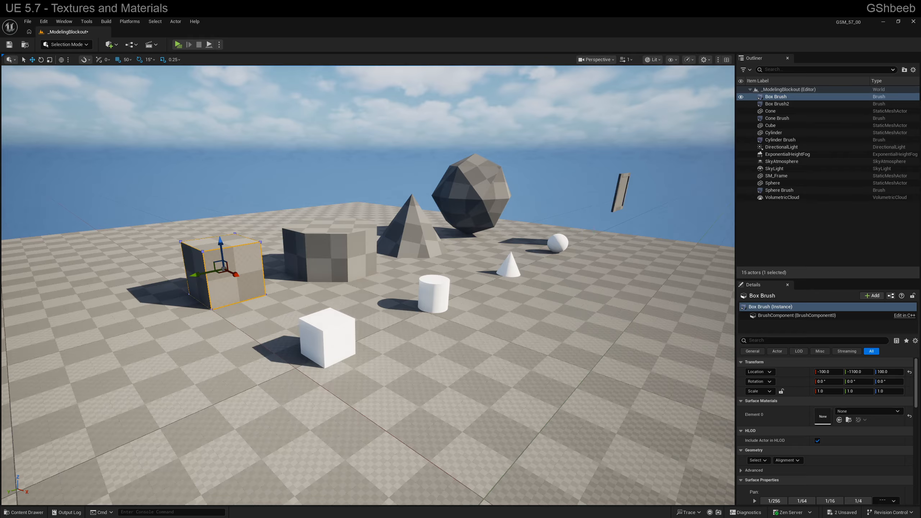
Open the Assets/Textures folder in the project content and look over its two textures
{"action": "right_click_drag", "start_coordinate": [368, 286], "coordinate": [371, 289]}
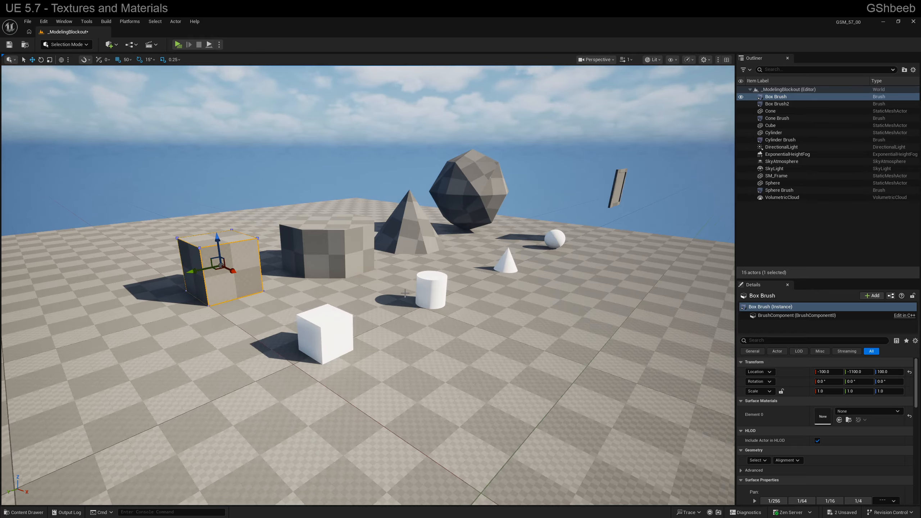
{"action": "key", "text": "ctrl+space"}
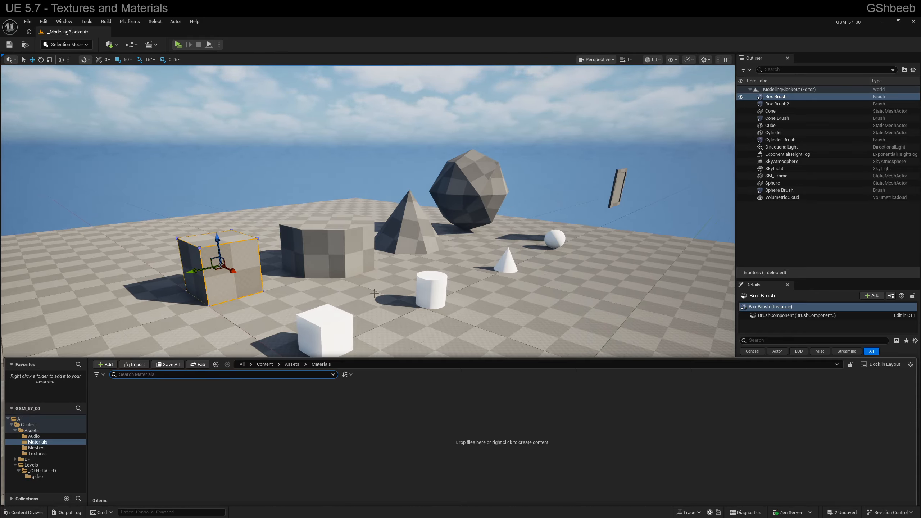
{"action": "left_click", "coordinate": [55, 453]}
{"action": "left_click", "coordinate": [94, 411]}
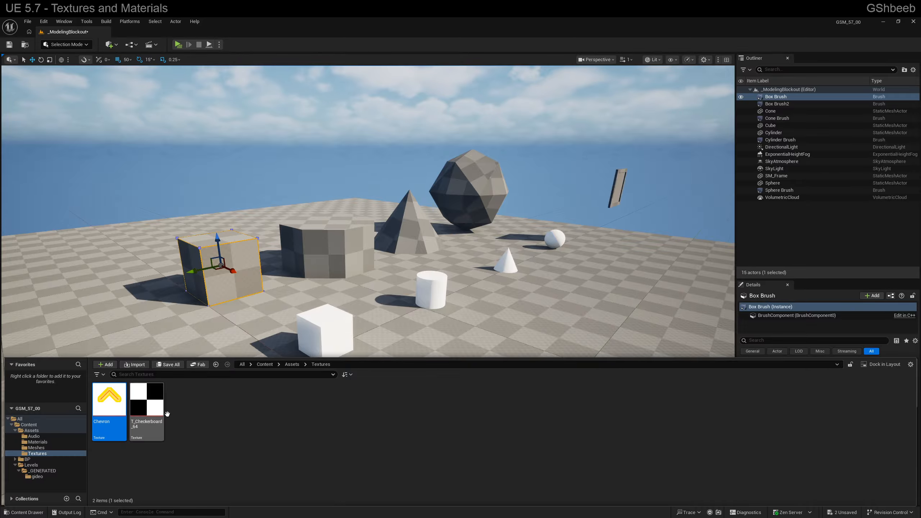
{"action": "left_click", "coordinate": [198, 429]}
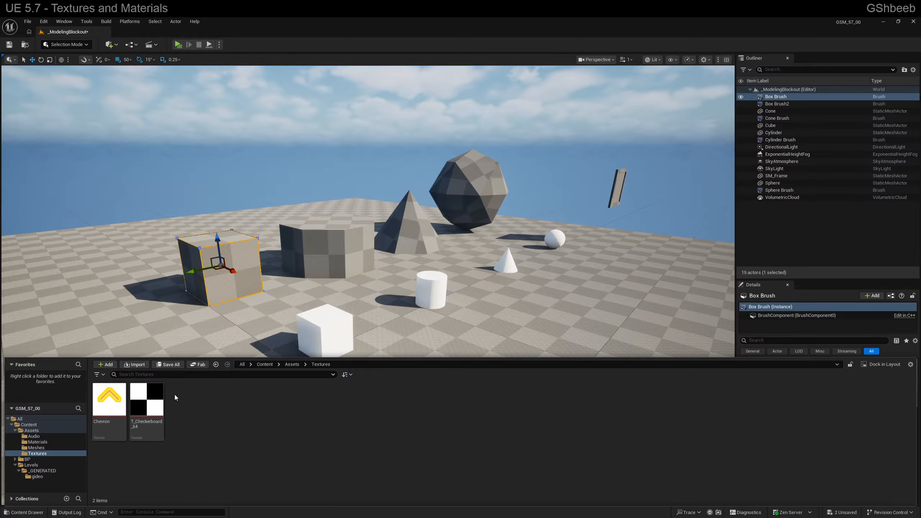
Examine the file types supported by the asset import dialog, then cancel the import
{"action": "left_click", "coordinate": [134, 364]}
{"action": "left_click", "coordinate": [390, 251]}
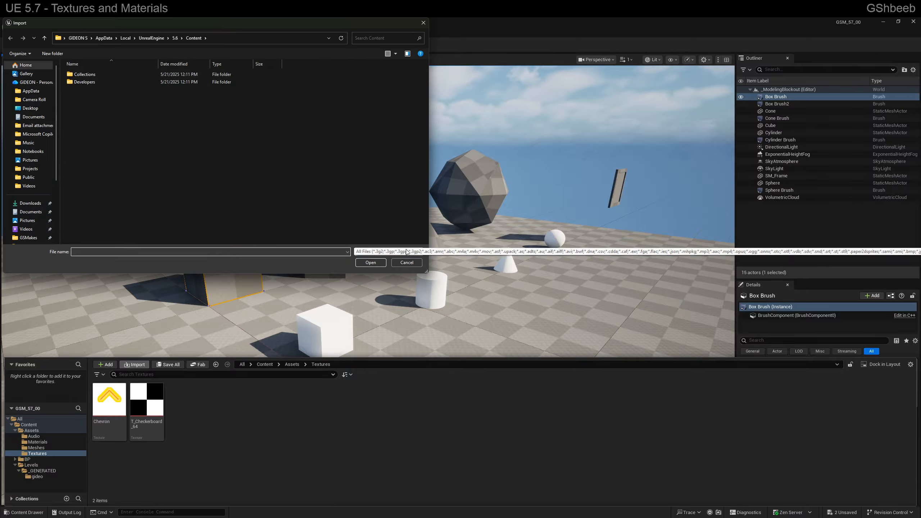
{"action": "scroll", "coordinate": [421, 307], "scroll_direction": "down", "scroll_amount": 20}
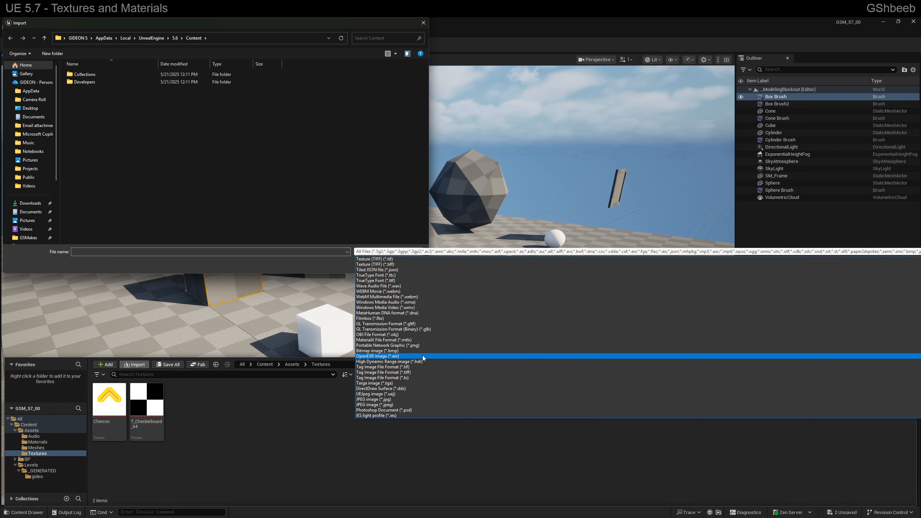
{"action": "scroll", "coordinate": [429, 375], "scroll_direction": "up", "scroll_amount": 10}
{"action": "left_click", "coordinate": [356, 216]}
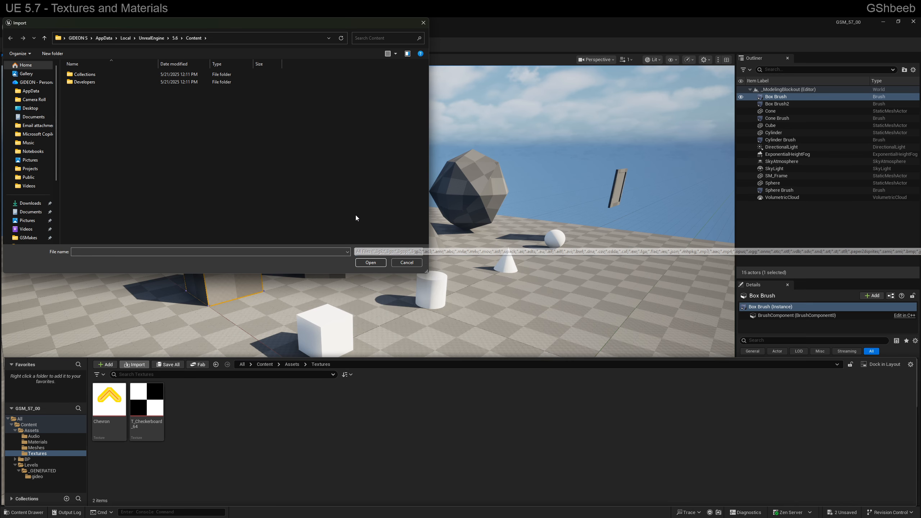
{"action": "left_click", "coordinate": [410, 262]}
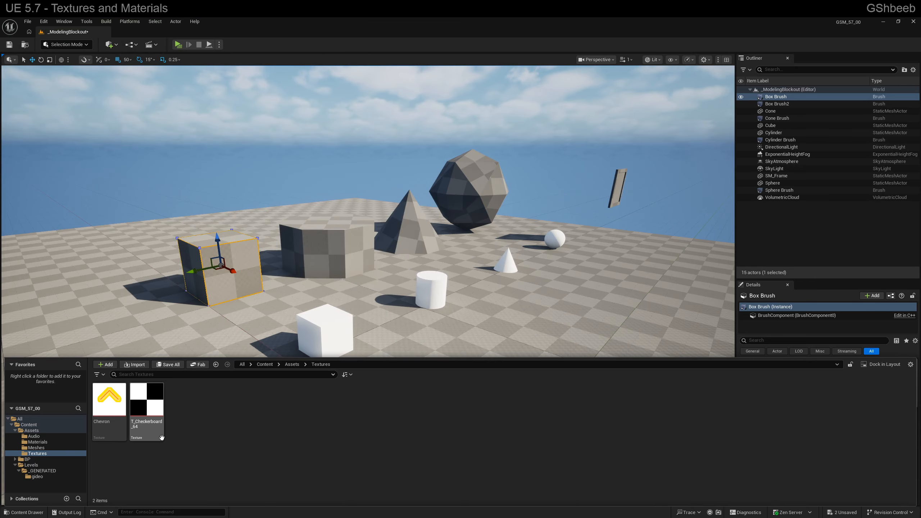
Rename the Chevron texture to T_Chevron
{"action": "left_click", "coordinate": [113, 437]}
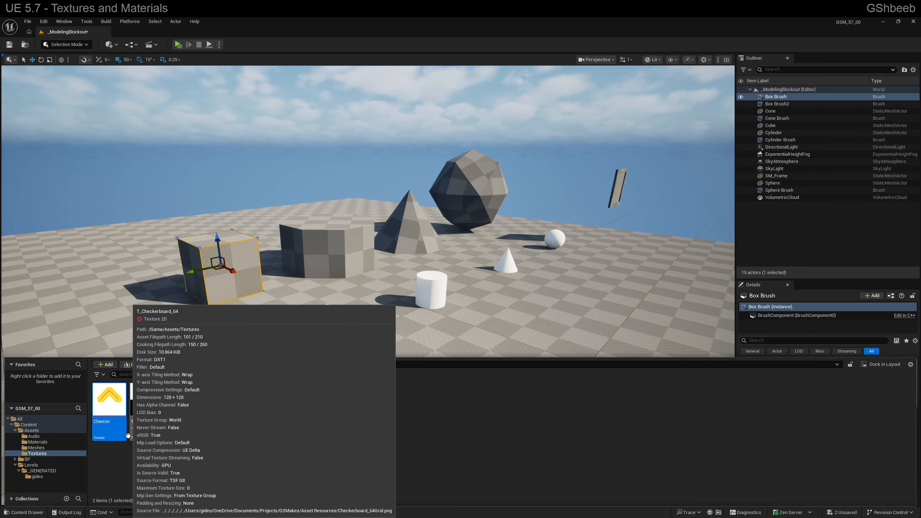
{"action": "key", "text": "F2"}
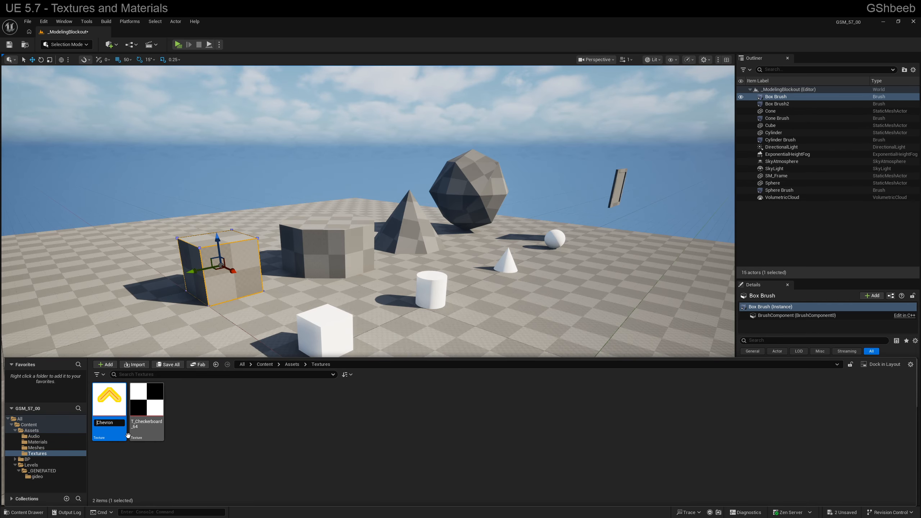
{"action": "key", "text": "Return"}
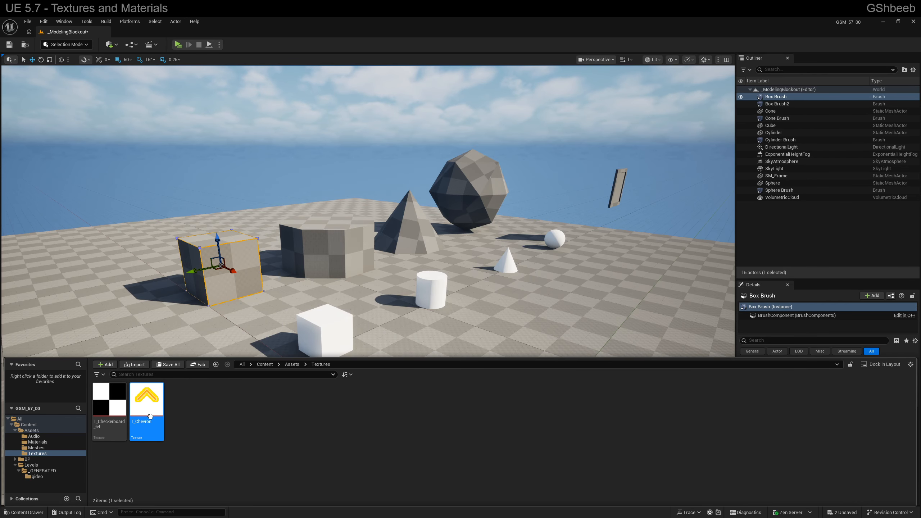
Apply the T_Checkerboard_64 texture directly to the white cube in the level, generating a material from it
{"action": "mouse_move", "coordinate": [100, 417]}
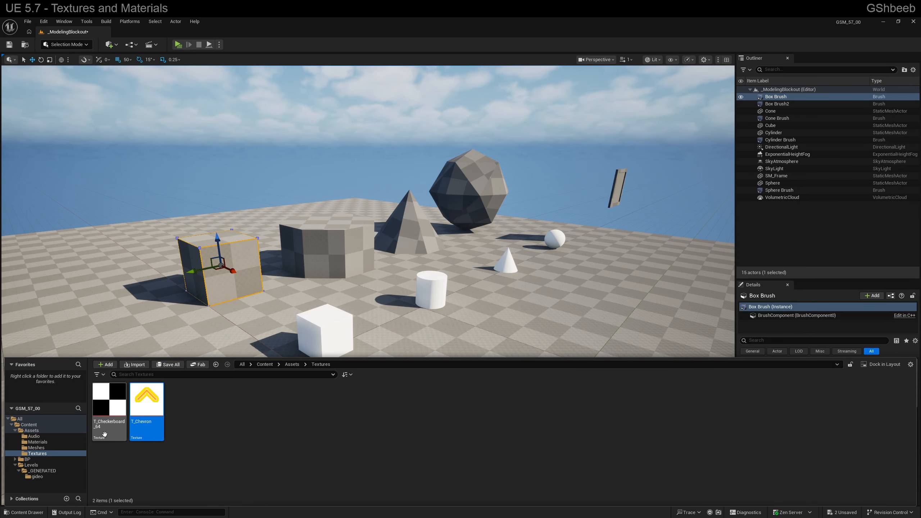
{"action": "mouse_move", "coordinate": [152, 415]}
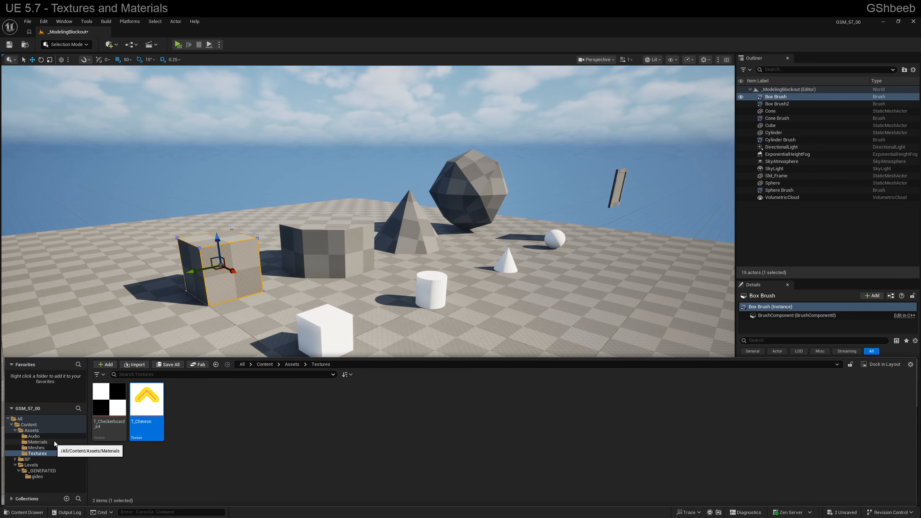
{"action": "mouse_move", "coordinate": [112, 401]}
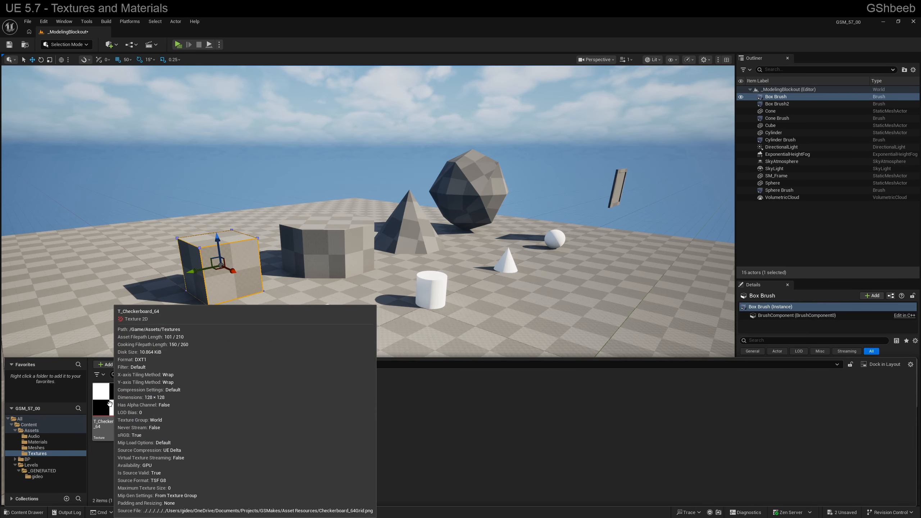
{"action": "left_click_drag", "start_coordinate": [111, 404], "coordinate": [324, 329]}
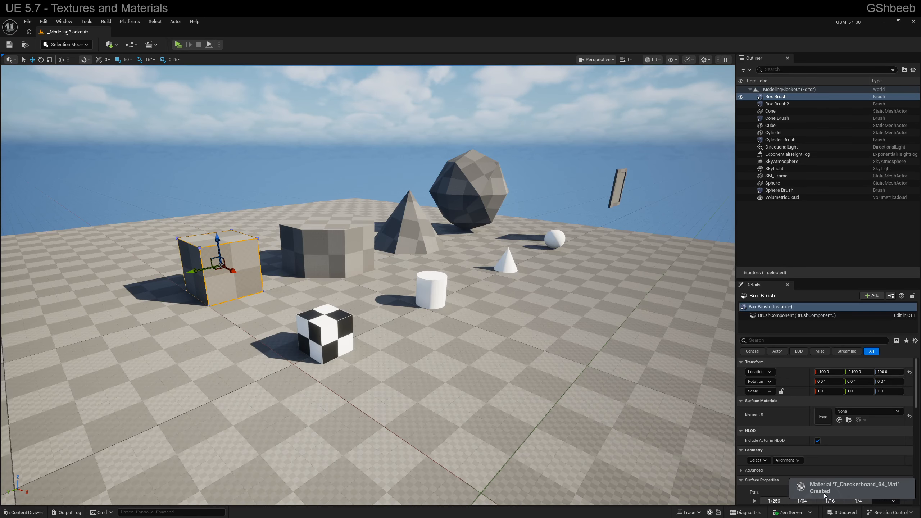
{"action": "right_click_drag", "start_coordinate": [456, 379], "coordinate": [436, 376]}
Rename the generated T_Checkerboard_64_Mat material to M_Checkerboard_64
{"action": "key", "text": "ctrl+space"}
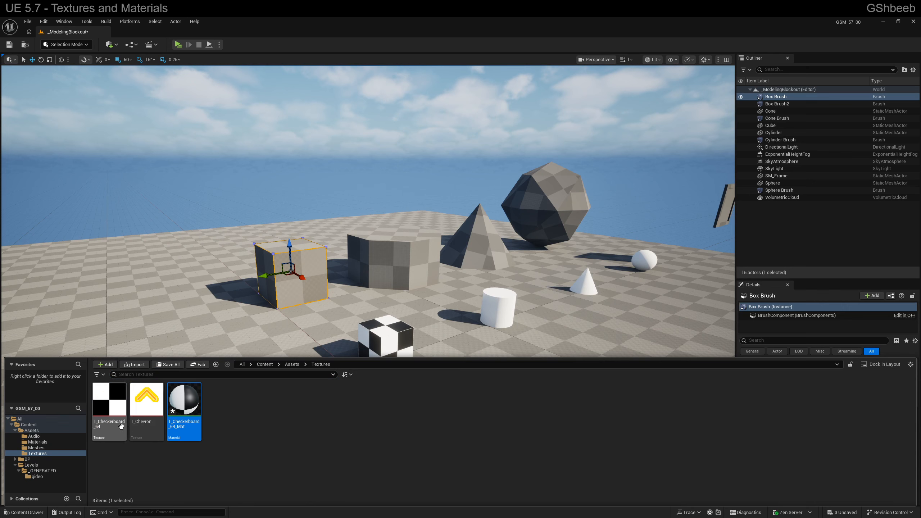
{"action": "left_click", "coordinate": [95, 423]}
{"action": "left_click", "coordinate": [177, 422]}
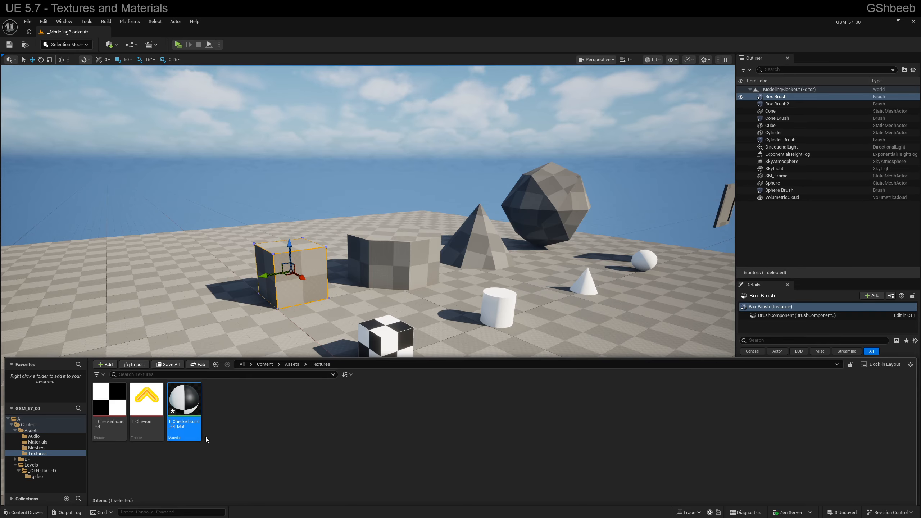
{"action": "mouse_move", "coordinate": [286, 331]}
{"action": "right_mouse_down"}
{"action": "mouse_move", "coordinate": [302, 348]}
{"action": "mouse_move", "coordinate": [301, 337]}
{"action": "right_mouse_up"}
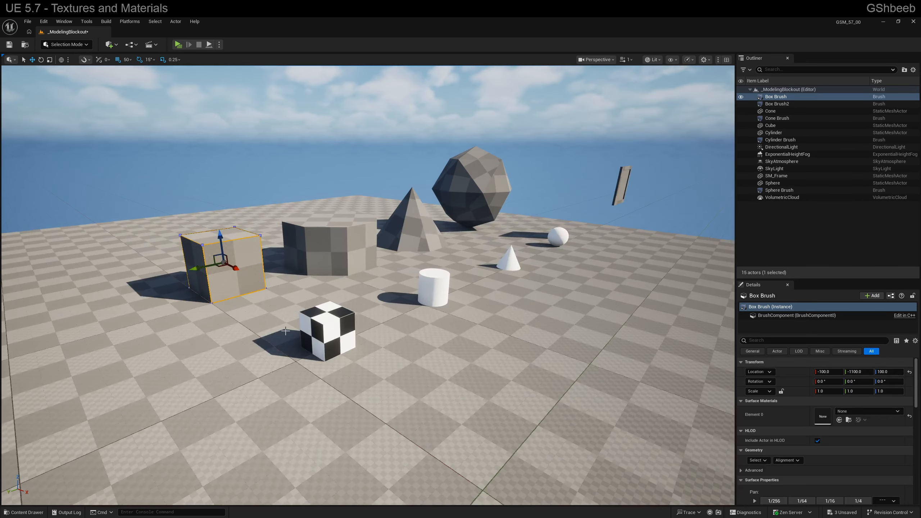
{"action": "key", "text": "ctrl+space"}
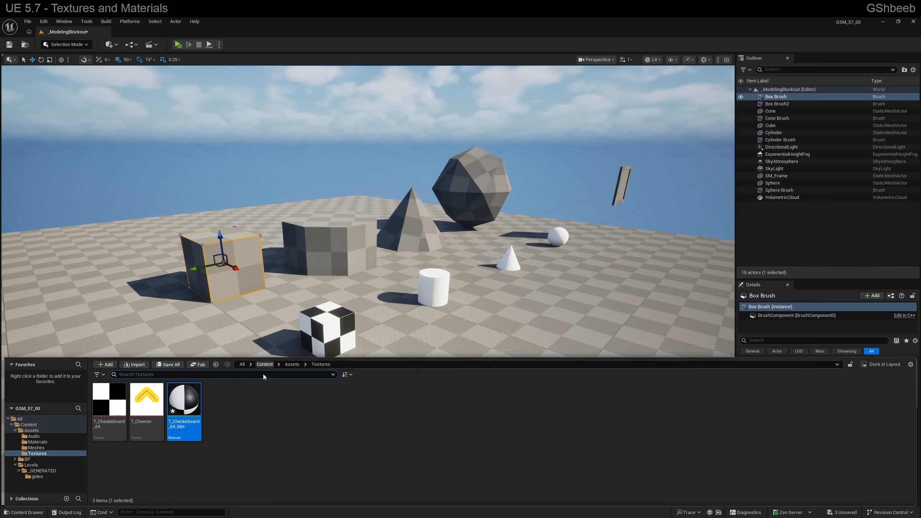
{"action": "left_click", "coordinate": [185, 422]}
{"action": "type", "text": "M"}
{"action": "key", "text": "End"}
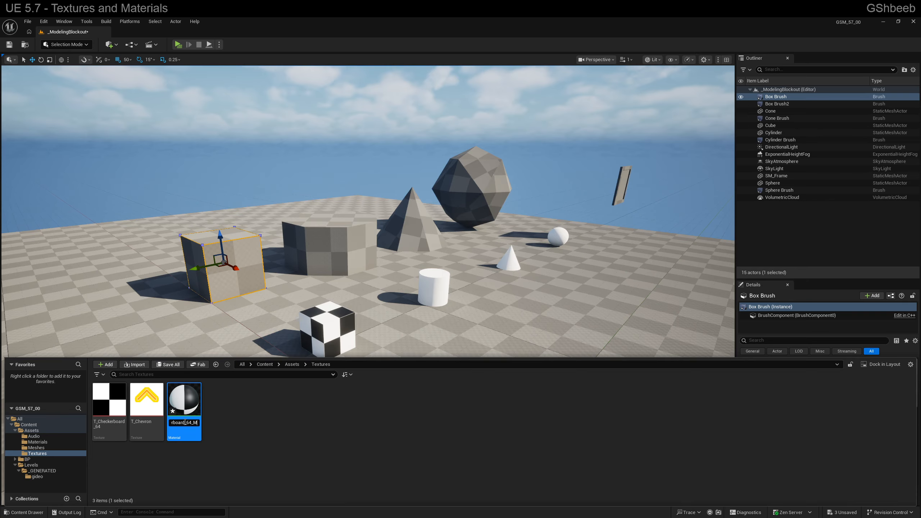
{"action": "key", "text": "BackSpace"}
{"action": "key", "text": "BackSpace"}
{"action": "key", "text": "Return"}
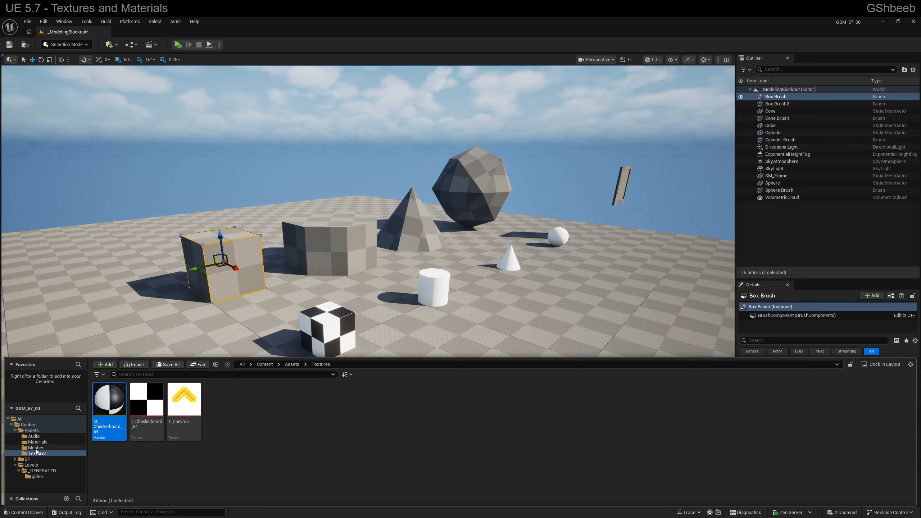
Move the M_Checkerboard_64 material from the Textures folder into the Materials folder and open that folder
{"action": "left_click_drag", "start_coordinate": [93, 411], "coordinate": [44, 443]}
{"action": "left_click", "coordinate": [62, 458]}
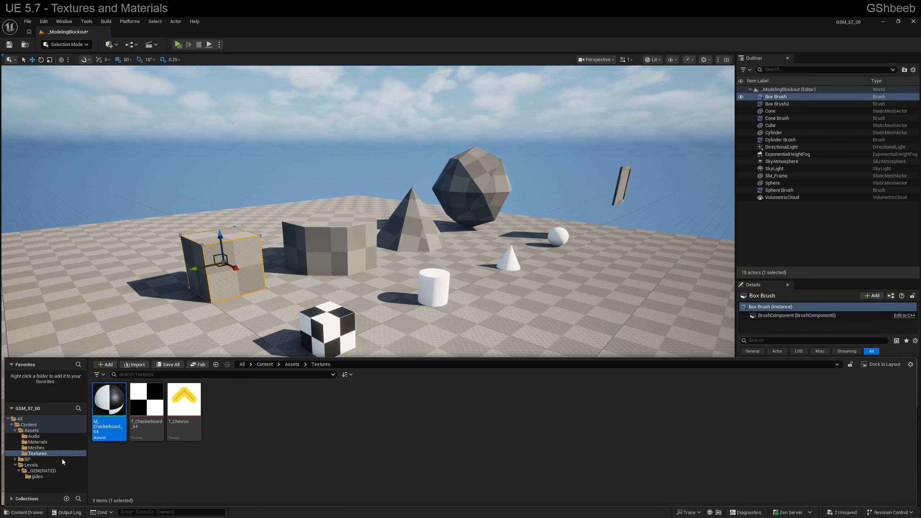
{"action": "left_click", "coordinate": [45, 442]}
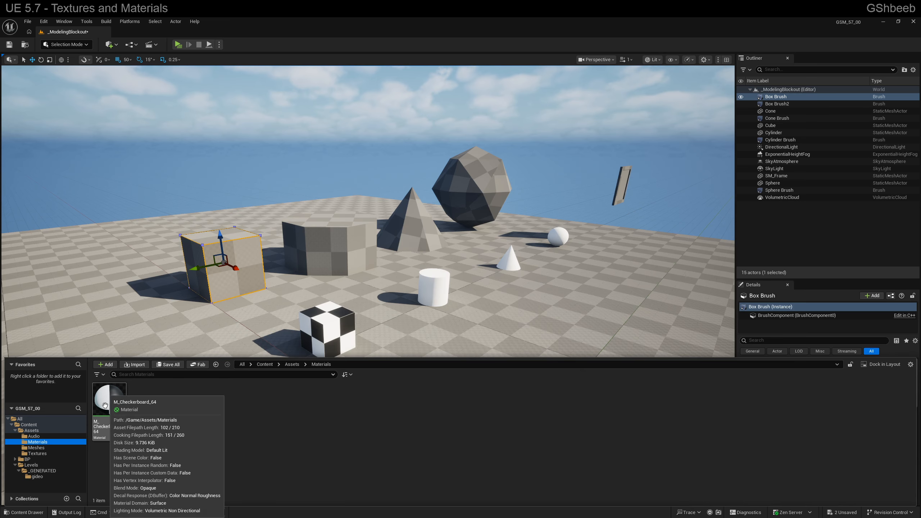
Force delete the M_Checkerboard_64 material despite its remaining references
{"action": "left_click", "coordinate": [110, 407]}
{"action": "key", "text": "Delete"}
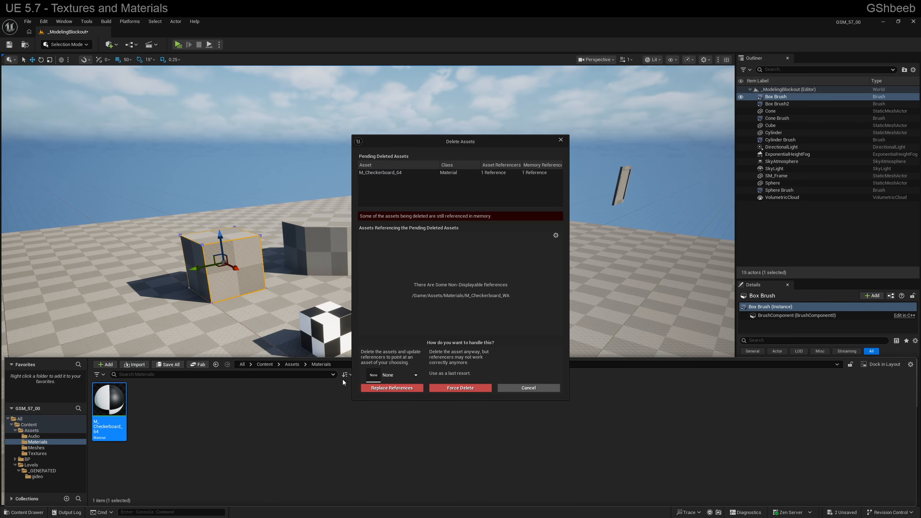
{"action": "left_click", "coordinate": [441, 388]}
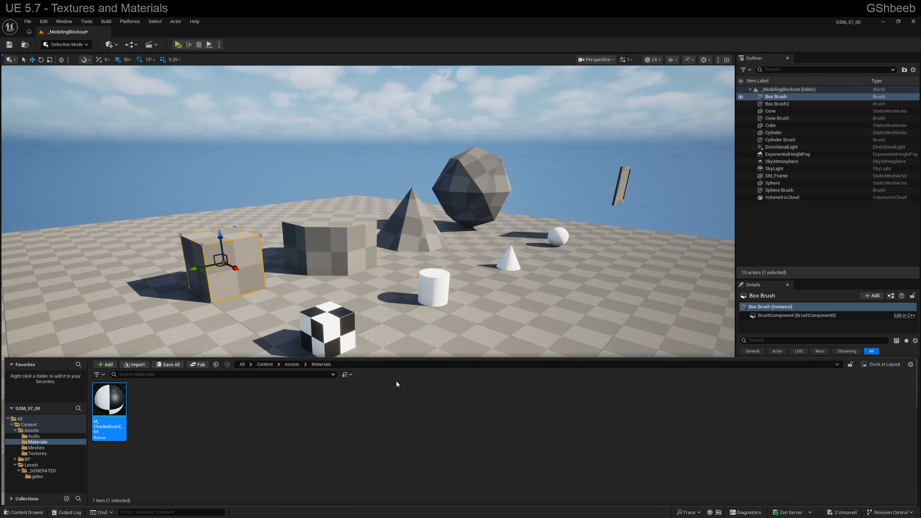
Select the cube in the level and check the assets offered for its static mesh and its Element 0 material
{"action": "mouse_move", "coordinate": [335, 325]}
{"action": "right_mouse_down"}
{"action": "mouse_move", "coordinate": [325, 329]}
{"action": "mouse_move", "coordinate": [335, 325]}
{"action": "right_mouse_up"}
{"action": "key", "text": "w"}
{"action": "left_click", "coordinate": [338, 325]}
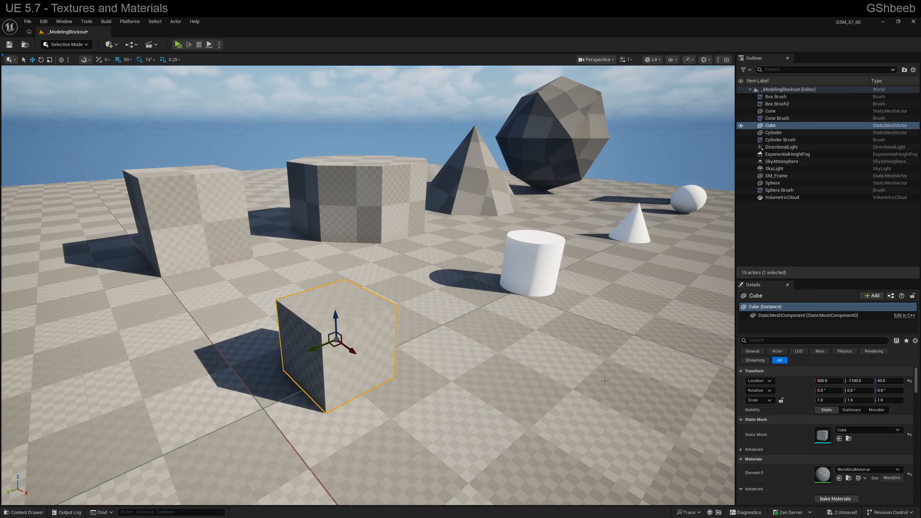
{"action": "left_click", "coordinate": [853, 431]}
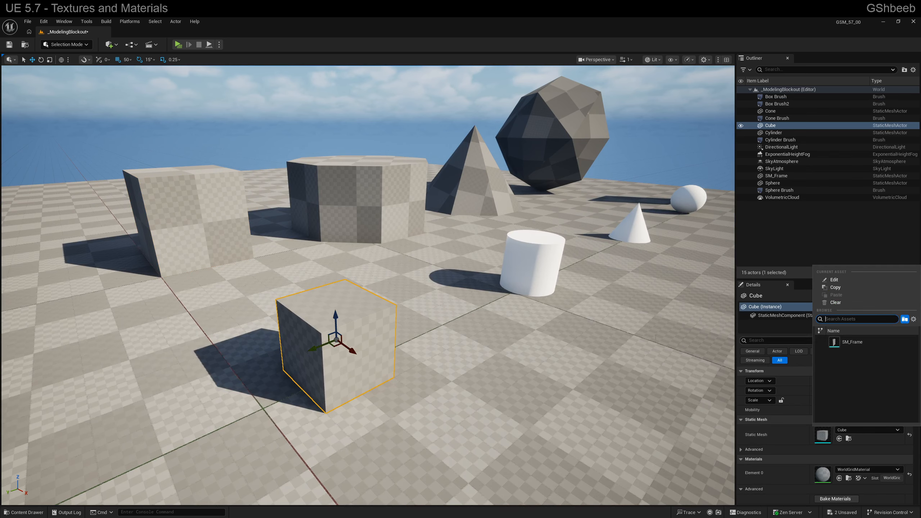
{"action": "right_click_drag", "start_coordinate": [363, 291], "coordinate": [319, 268]}
{"action": "left_click", "coordinate": [882, 468]}
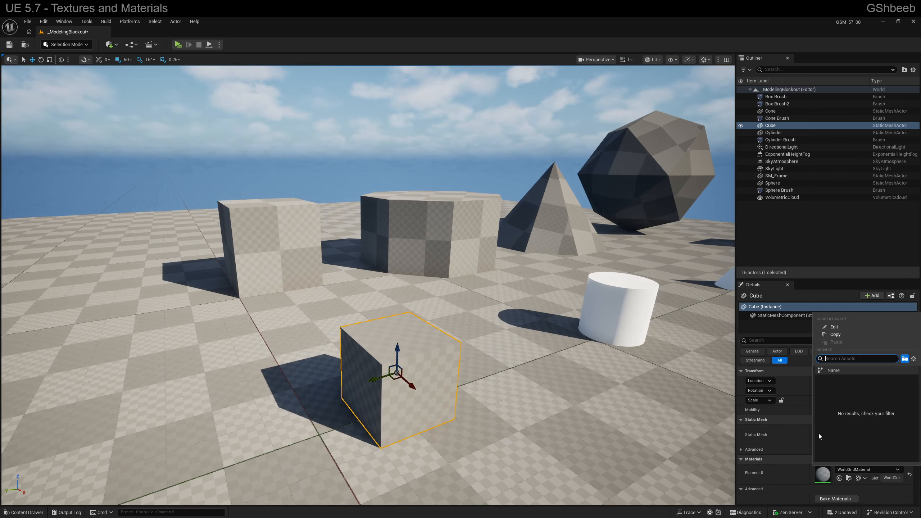
{"action": "scroll", "coordinate": [508, 326], "scroll_direction": "down", "scroll_amount": 5}
Create a material from the T_Checkerboard_64 texture, inspect its node graph in the material editor, and close the editor
{"action": "key", "text": "ctrl+space"}
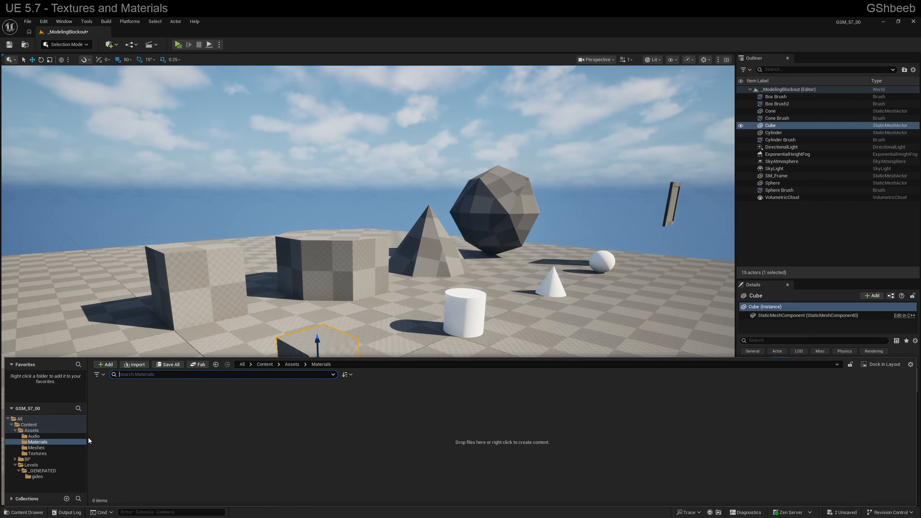
{"action": "left_click", "coordinate": [46, 454]}
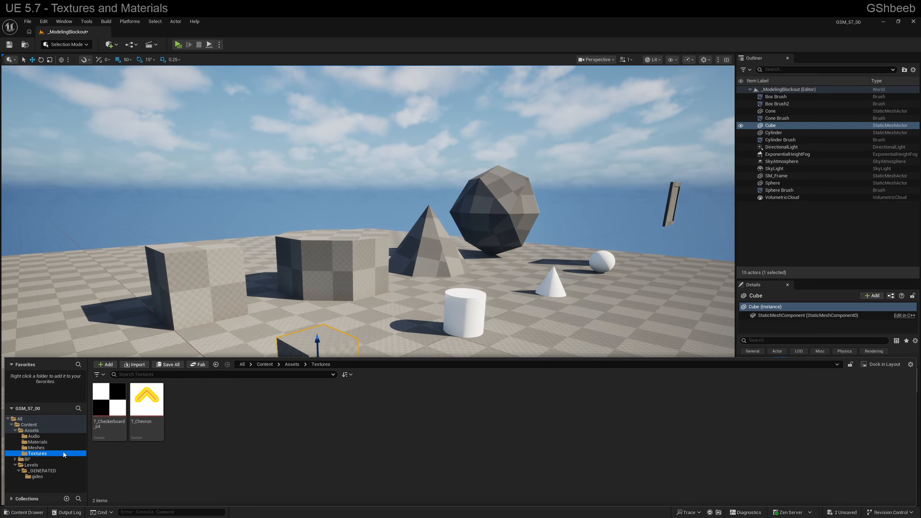
{"action": "right_click", "coordinate": [108, 400]}
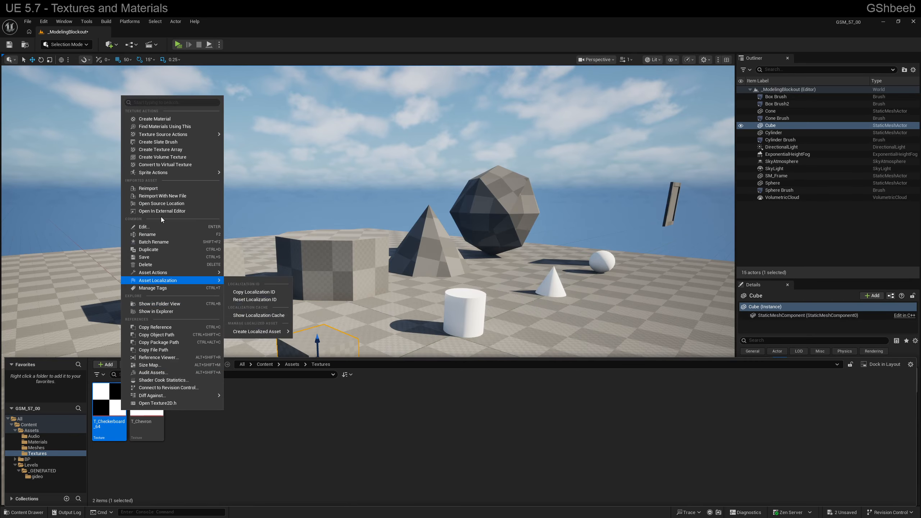
{"action": "left_click", "coordinate": [154, 118]}
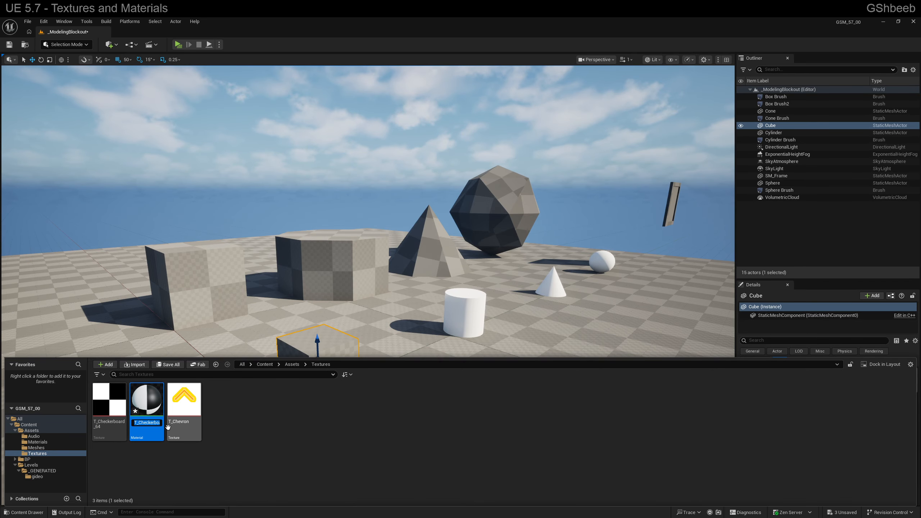
{"action": "double_click", "coordinate": [149, 400]}
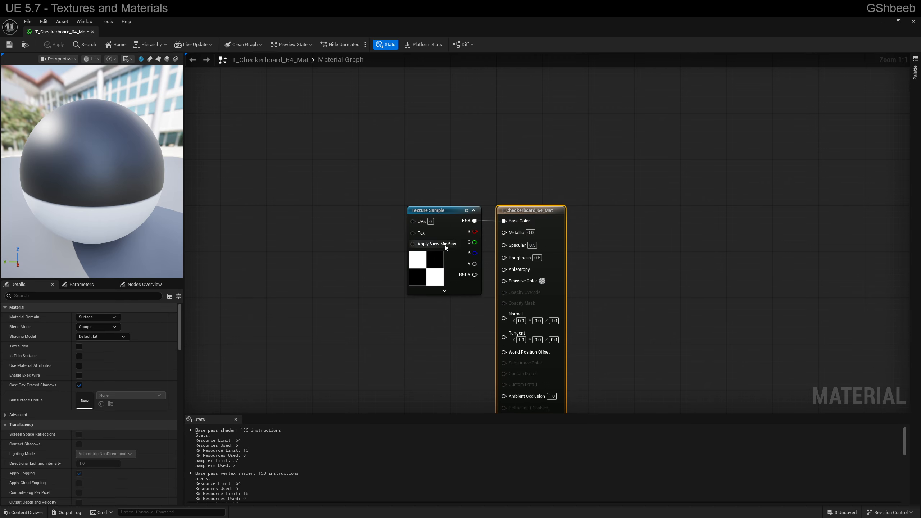
{"action": "left_click", "coordinate": [915, 22]}
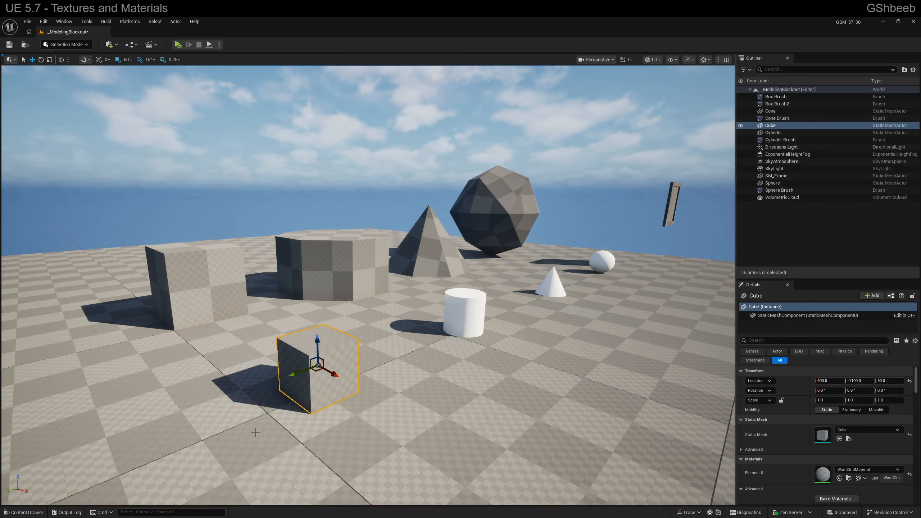
Delete the T_Checkerboard_64_Mat material from the Textures folder
{"action": "key", "text": "ctrl+space"}
{"action": "key", "text": "Delete"}
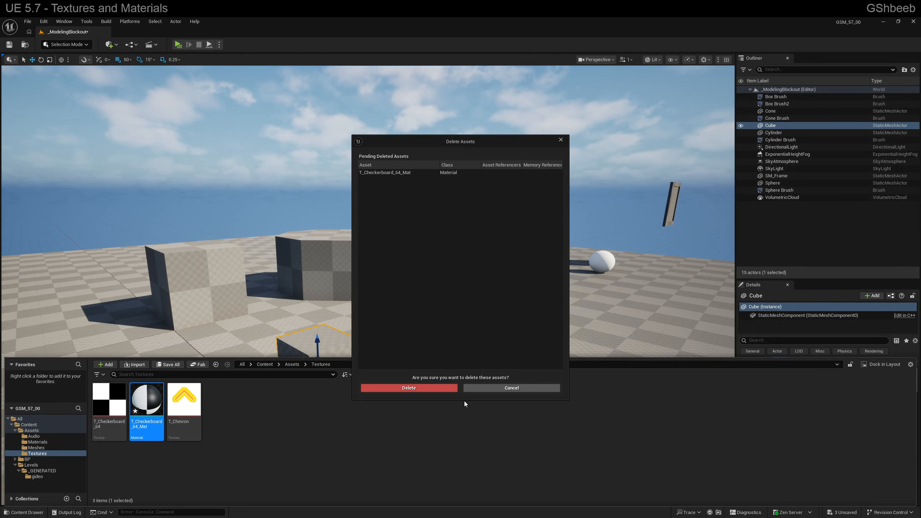
{"action": "left_click", "coordinate": [446, 389]}
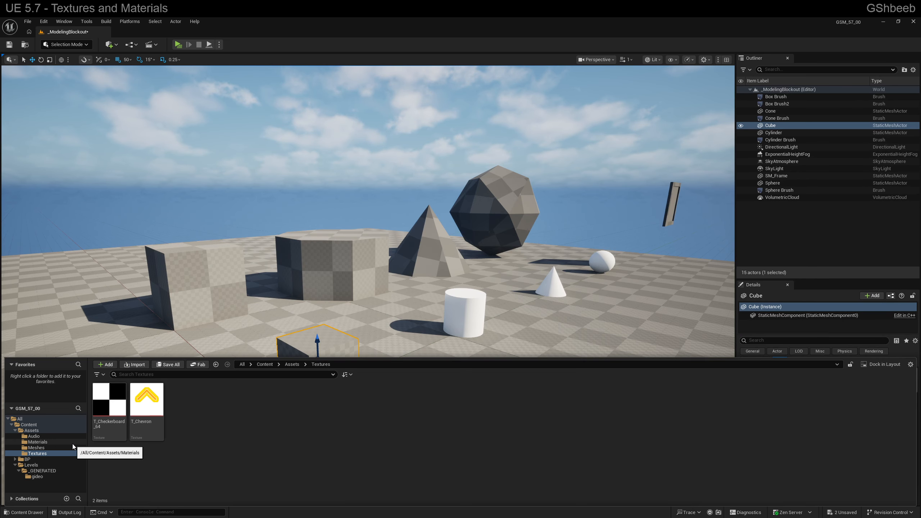
Create a material named M_Checkerboard in the Materials folder and open it in the material editor with the Stats panel closed
{"action": "left_click", "coordinate": [37, 442]}
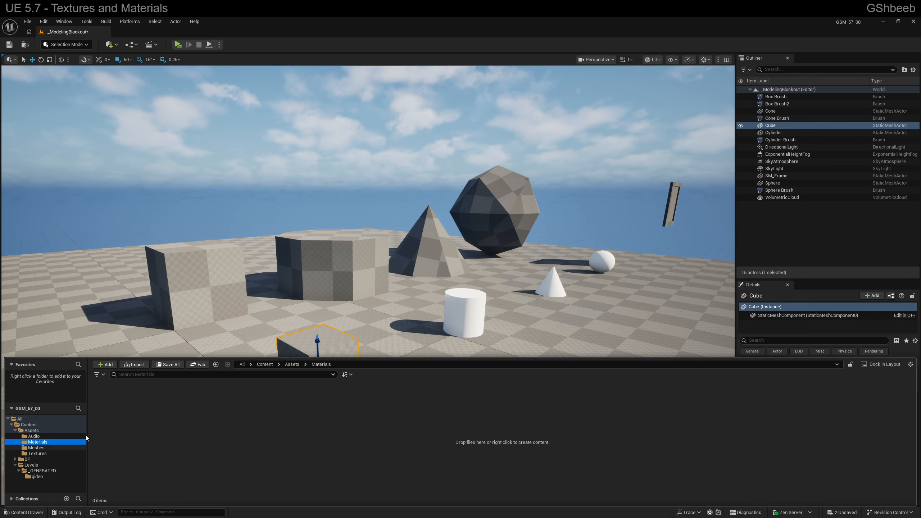
{"action": "right_click", "coordinate": [124, 407]}
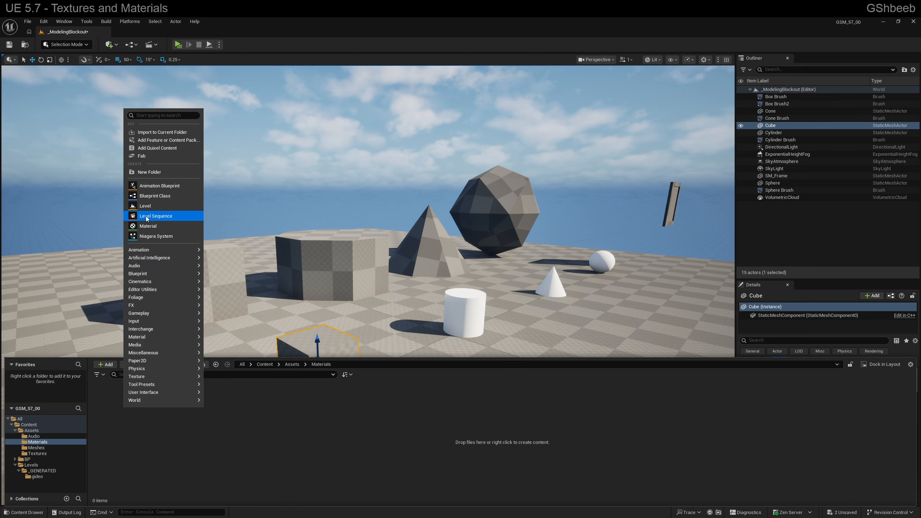
{"action": "left_click", "coordinate": [151, 229]}
{"action": "type", "text": "M"}
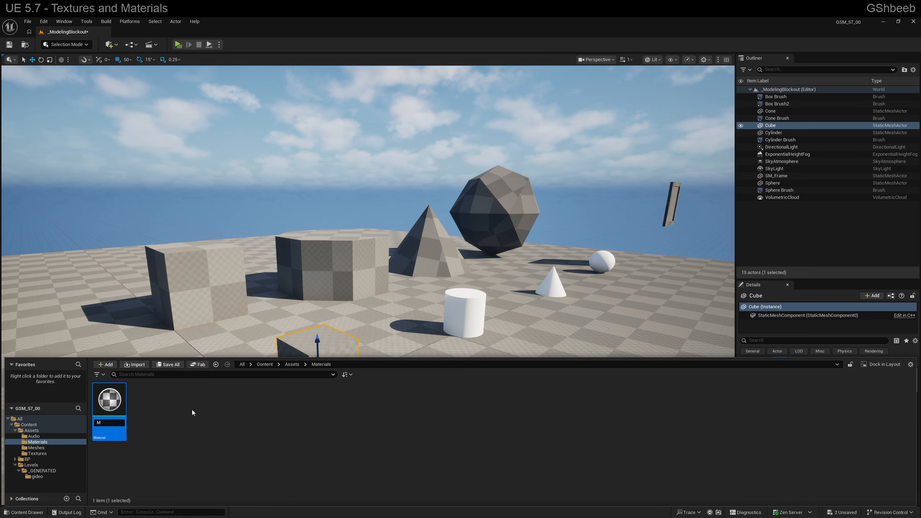
{"action": "type", "text": "_Checkerb"}
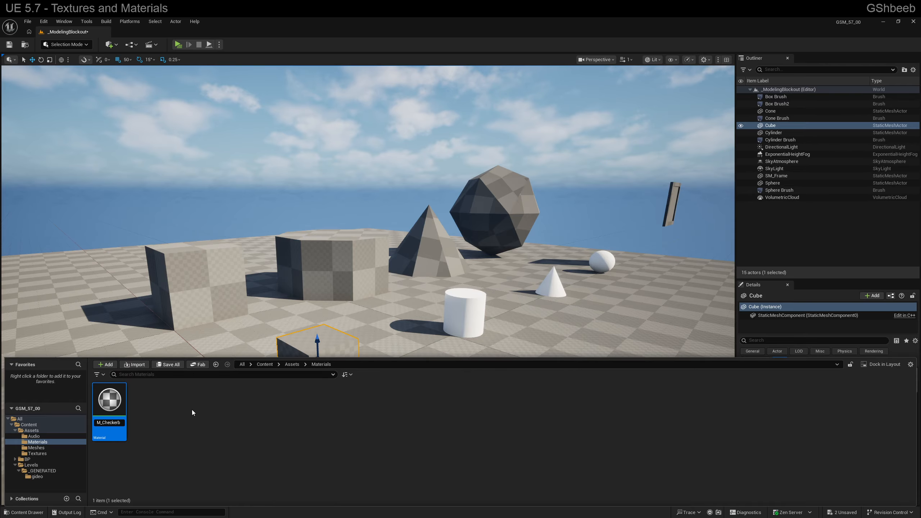
{"action": "type", "text": "oard"}
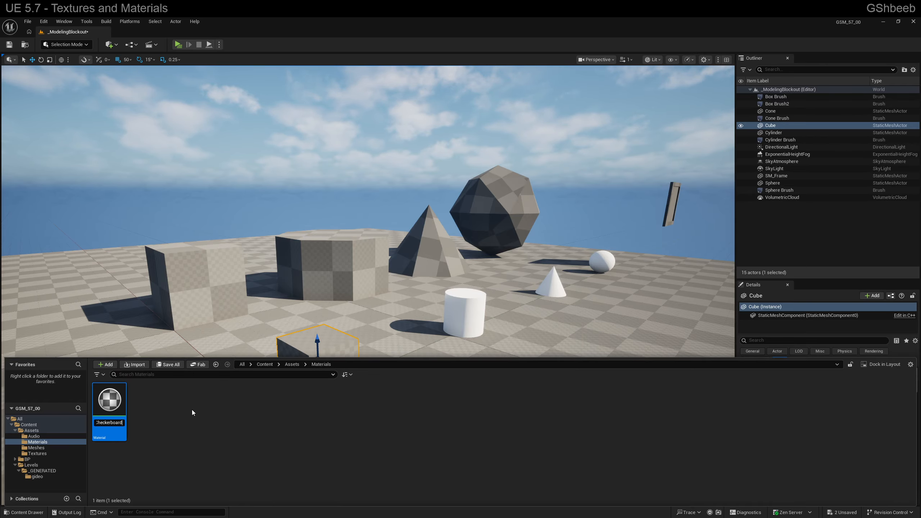
{"action": "key", "text": "Return"}
{"action": "key", "text": "Return"}
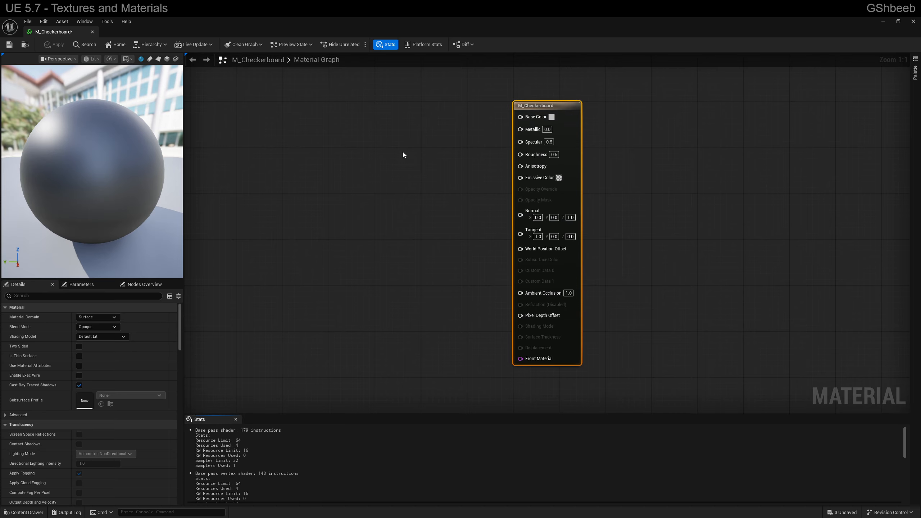
{"action": "left_click", "coordinate": [236, 420]}
{"action": "right_click_drag", "start_coordinate": [452, 259], "coordinate": [510, 284]}
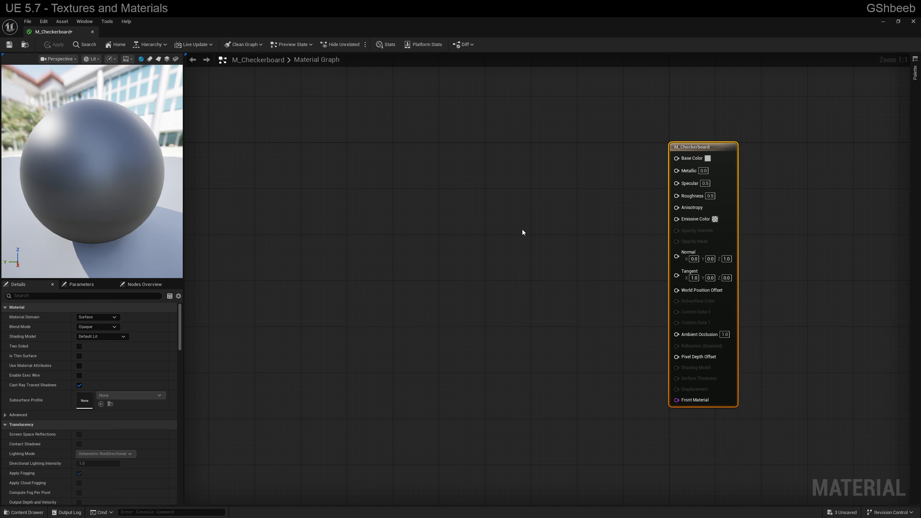
Add the T_Checkerboard_64 texture from the Textures folder to the material graph as a Texture Sample node
{"action": "key", "text": "ctrl+space"}
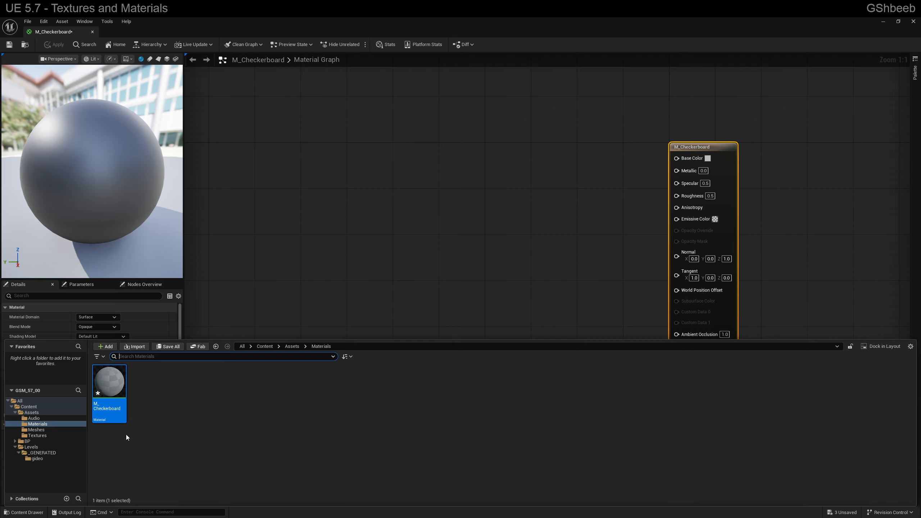
{"action": "left_click", "coordinate": [36, 435]}
{"action": "left_click_drag", "start_coordinate": [108, 381], "coordinate": [510, 183]}
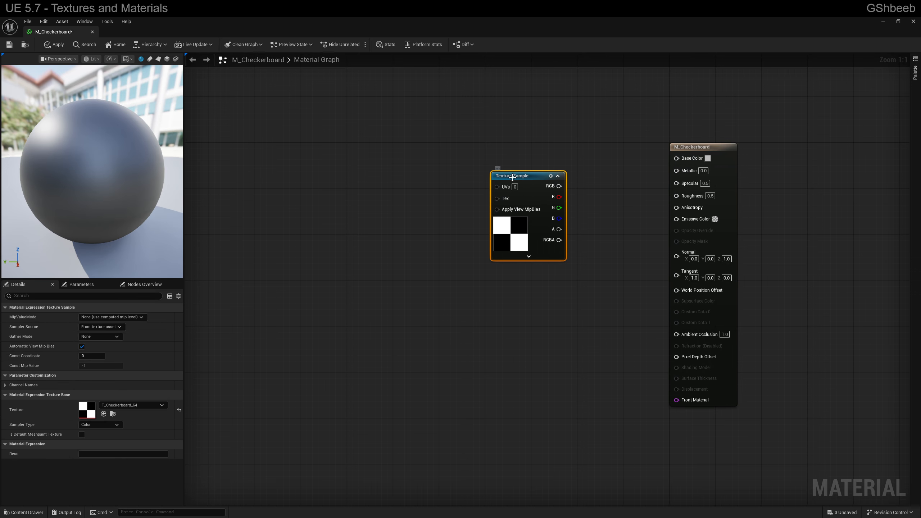
With T_Checkerboard_64 selected in the Textures folder, search the node list for "texture sample" and add a second Texture Sample node
{"action": "key", "text": "ctrl+space"}
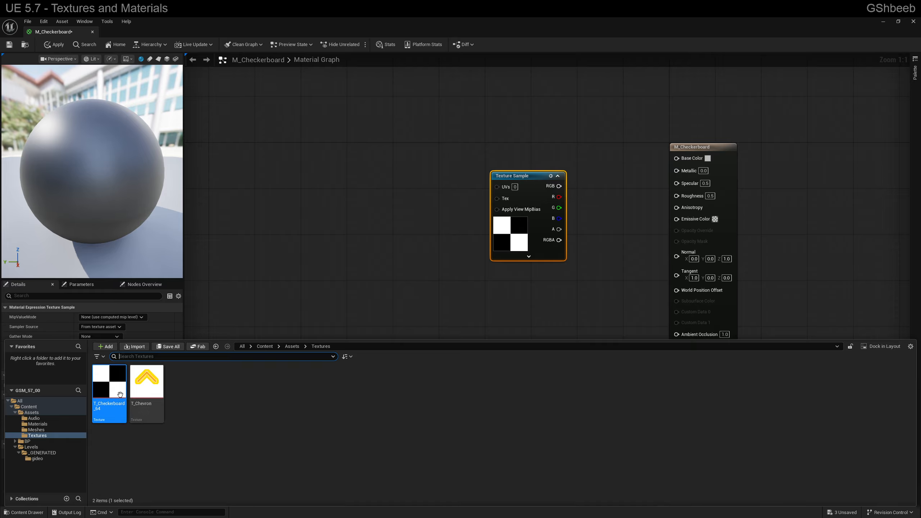
{"action": "right_click_drag", "start_coordinate": [357, 273], "coordinate": [389, 274]}
{"action": "right_click", "coordinate": [388, 274]}
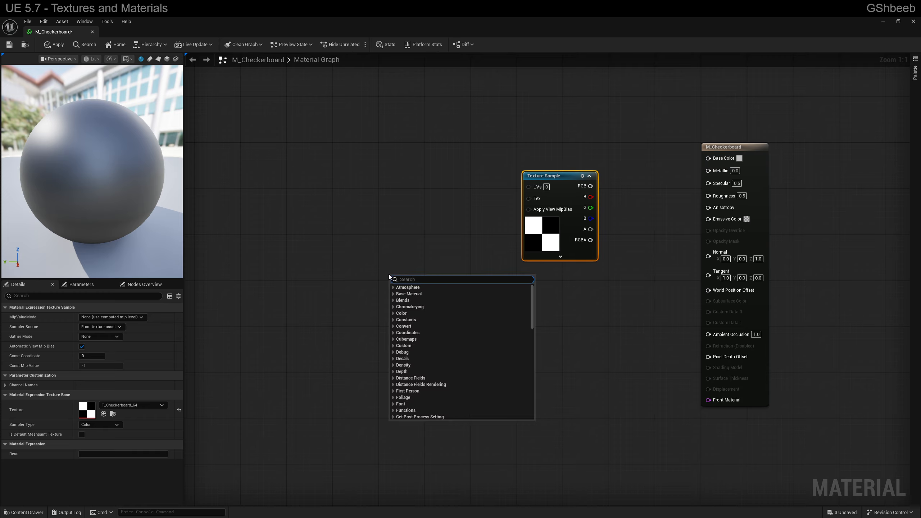
{"action": "type", "text": "tex"}
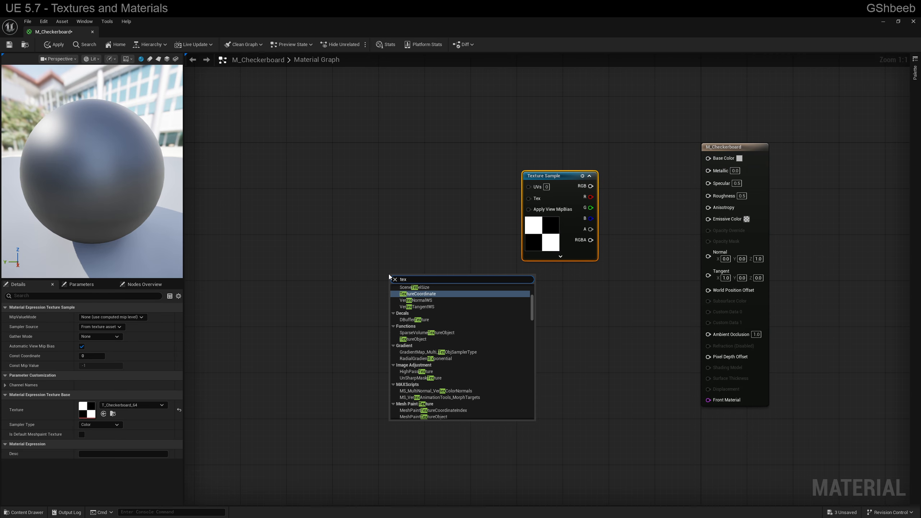
{"action": "type", "text": "ture sam"}
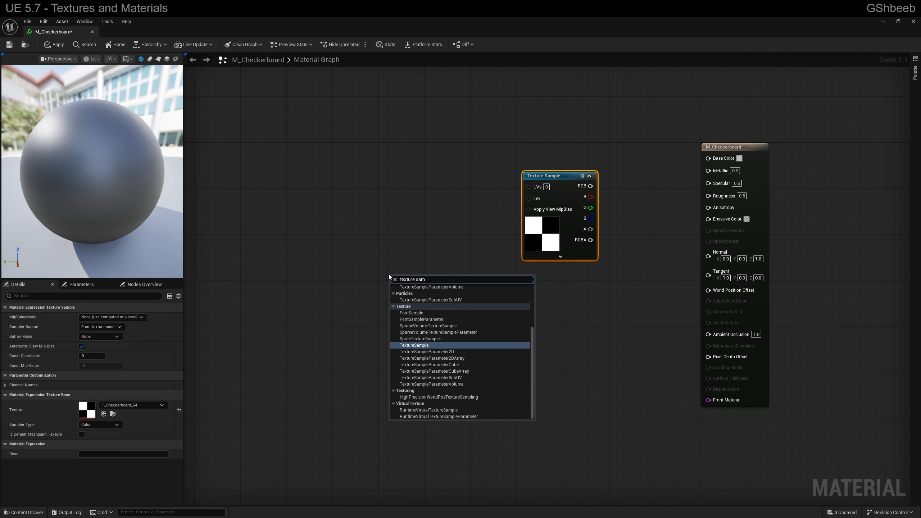
{"action": "type", "text": "ple"}
{"action": "key", "text": "Return"}
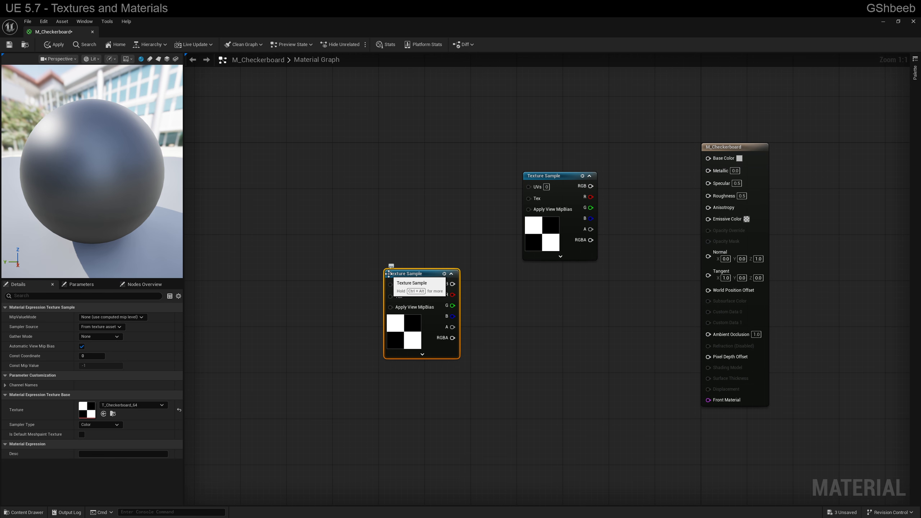
{"action": "left_click_drag", "start_coordinate": [411, 335], "coordinate": [399, 268]}
With no texture selected in the Textures folder, add two empty Texture Sample nodes side by side below the existing ones
{"action": "key", "text": "ctrl+space"}
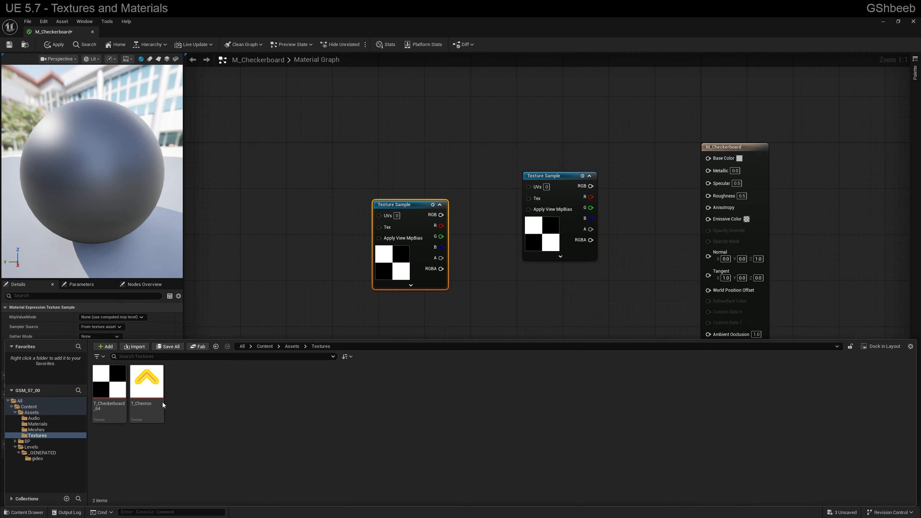
{"action": "right_click", "coordinate": [417, 343]}
{"action": "type", "text": "texture"}
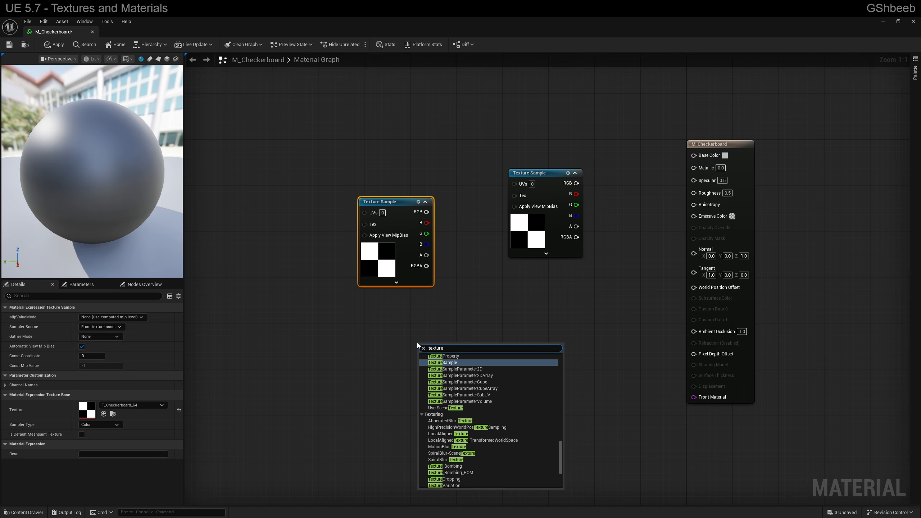
{"action": "key", "text": "Return"}
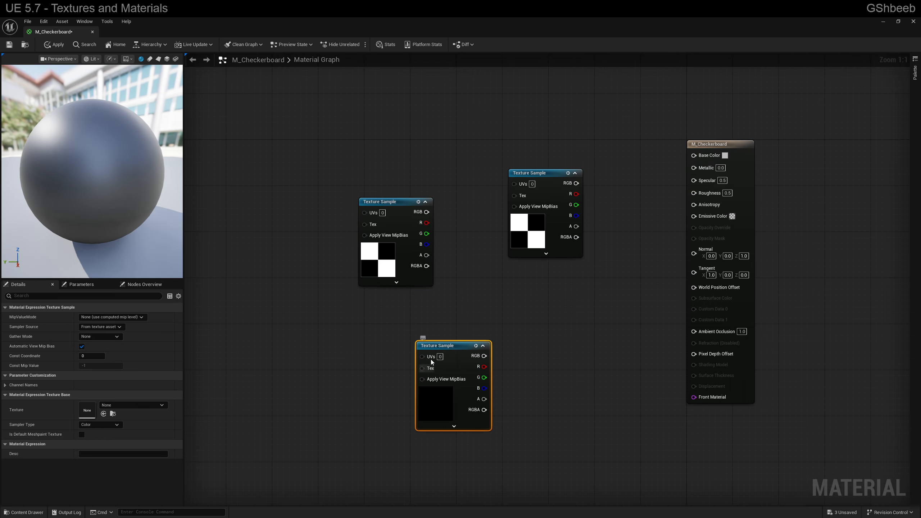
{"action": "left_click_drag", "start_coordinate": [437, 349], "coordinate": [374, 320]}
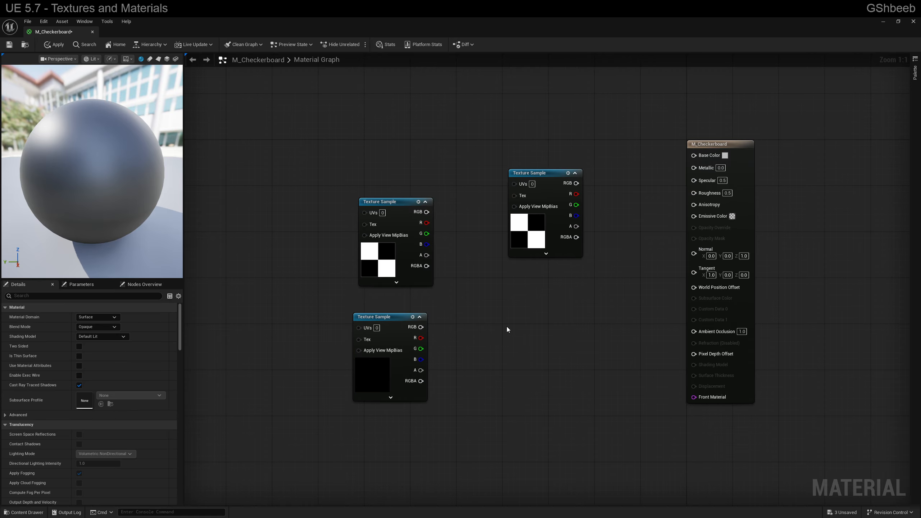
{"action": "key", "text": "ctrl+v"}
{"action": "left_click_drag", "start_coordinate": [520, 333], "coordinate": [494, 328]}
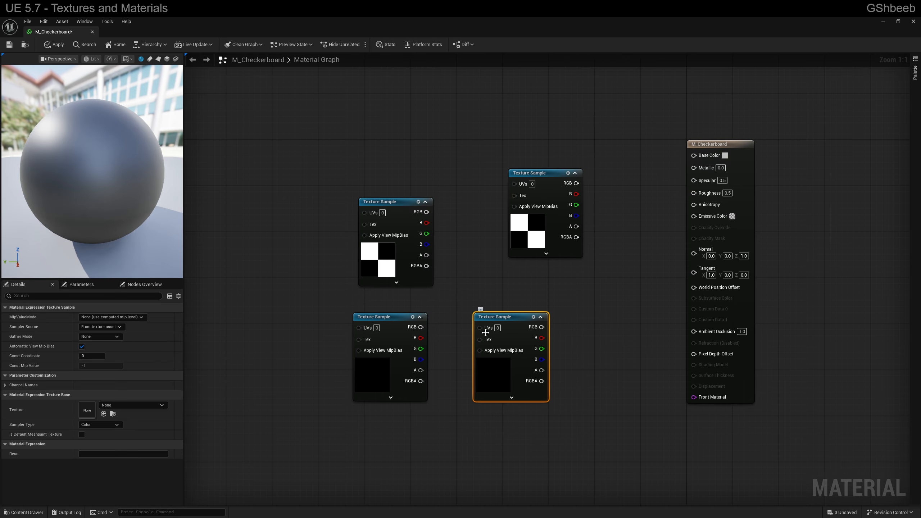
Add another T_Checkerboard_64 texture sample to the graph and delete the four other Texture Sample nodes
{"action": "key", "text": "ctrl+space"}
{"action": "left_click_drag", "start_coordinate": [109, 381], "coordinate": [560, 289]}
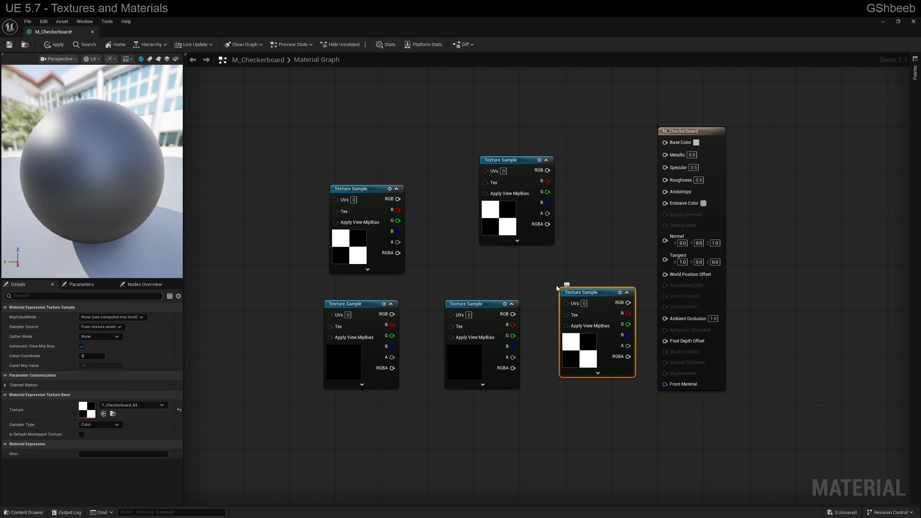
{"action": "left_click_drag", "start_coordinate": [509, 359], "coordinate": [509, 359]}
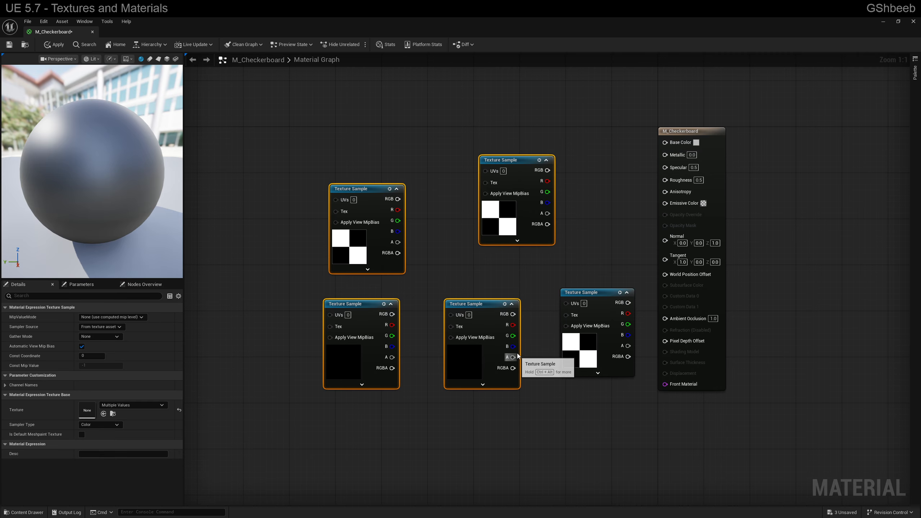
{"action": "key", "text": "Delete"}
{"action": "left_click_drag", "start_coordinate": [589, 294], "coordinate": [588, 299]}
{"action": "right_click_drag", "start_coordinate": [523, 275], "coordinate": [584, 351]}
{"action": "left_click_drag", "start_coordinate": [584, 351], "coordinate": [411, 184]}
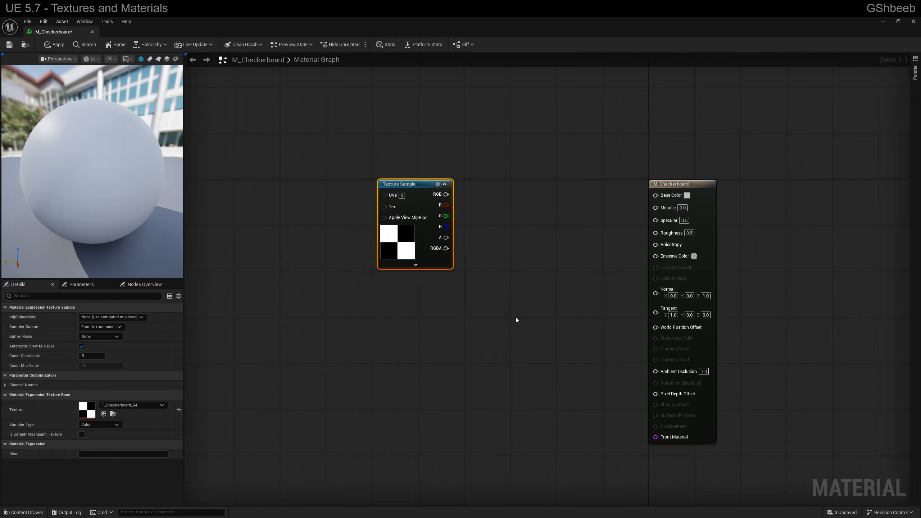
Add T_Chevron and T_Checkerboard_64 to the graph together as two Texture Sample nodes, and delete both new nodes
{"action": "key", "text": "ctrl+space"}
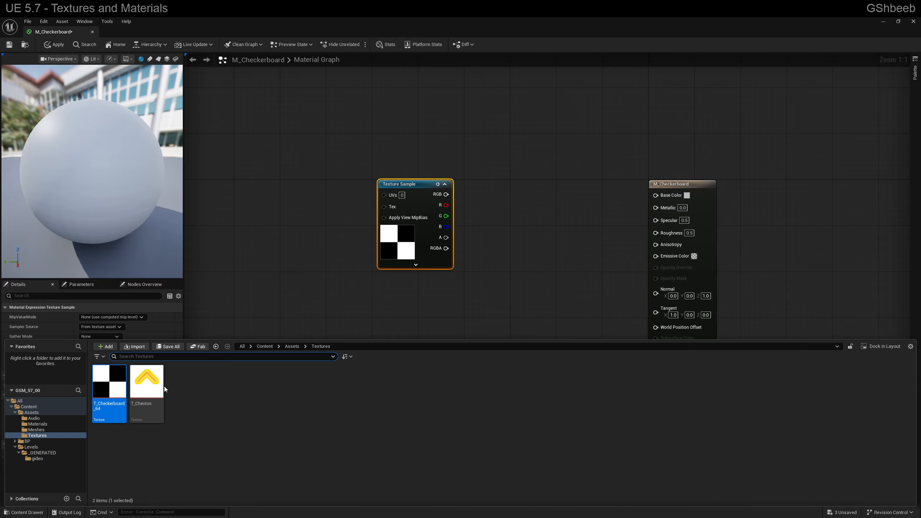
{"action": "left_click", "coordinate": [147, 385]}
{"action": "left_click", "coordinate": [109, 385], "text": "ctrl"}
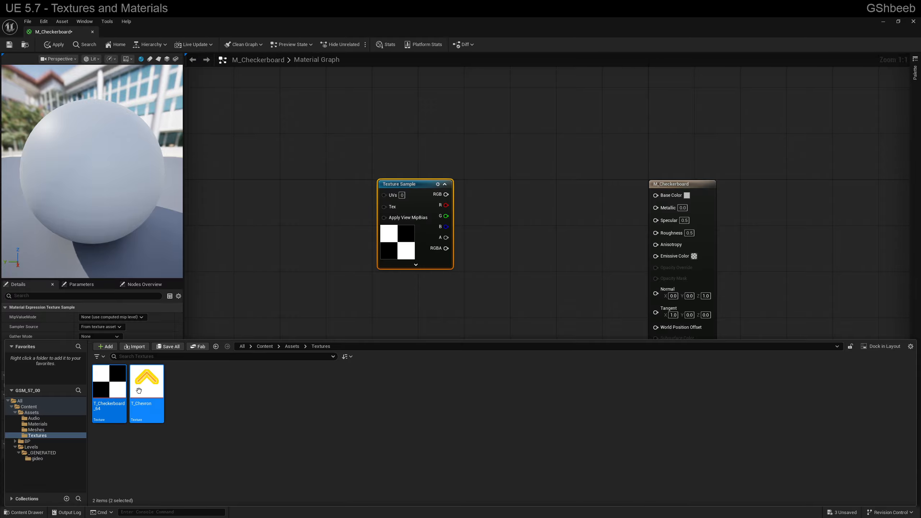
{"action": "mouse_move", "coordinate": [121, 393]}
{"action": "left_mouse_down"}
{"action": "mouse_move", "coordinate": [473, 286]}
{"action": "mouse_move", "coordinate": [440, 307]}
{"action": "mouse_move", "coordinate": [349, 308]}
{"action": "left_mouse_up"}
{"action": "left_click_drag", "start_coordinate": [456, 320], "coordinate": [427, 309]}
{"action": "left_click_drag", "start_coordinate": [499, 409], "coordinate": [320, 331]}
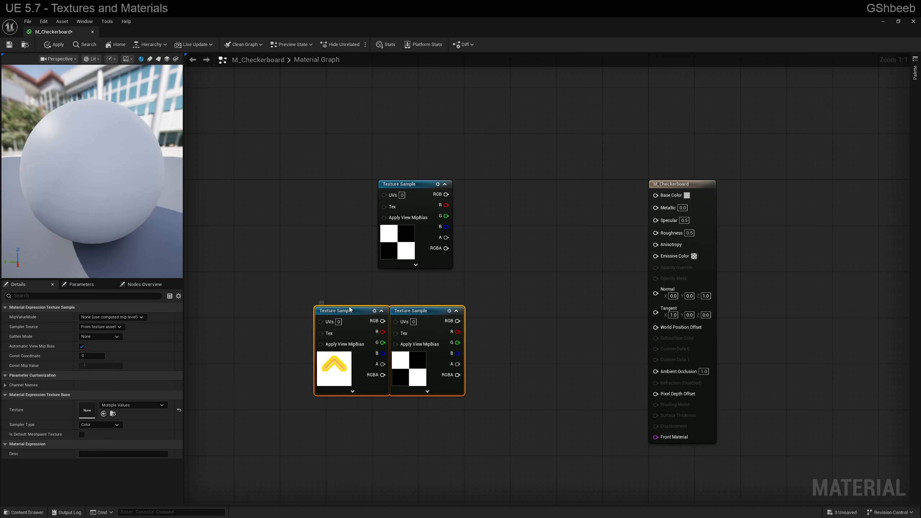
{"action": "key", "text": "Delete"}
Place the checkerboard Texture Sample beside the material node and connect its RGB output to Base Color
{"action": "left_click_drag", "start_coordinate": [446, 191], "coordinate": [580, 190]}
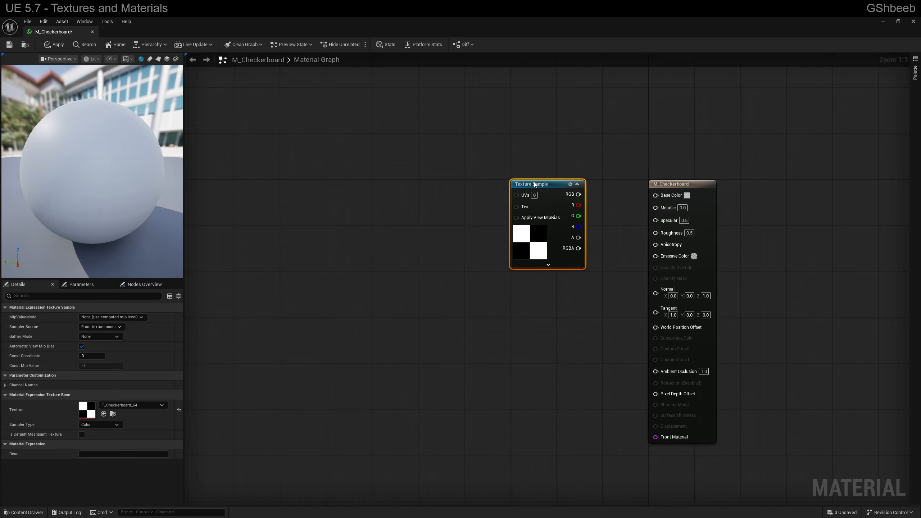
{"action": "right_click_drag", "start_coordinate": [592, 221], "coordinate": [510, 247]}
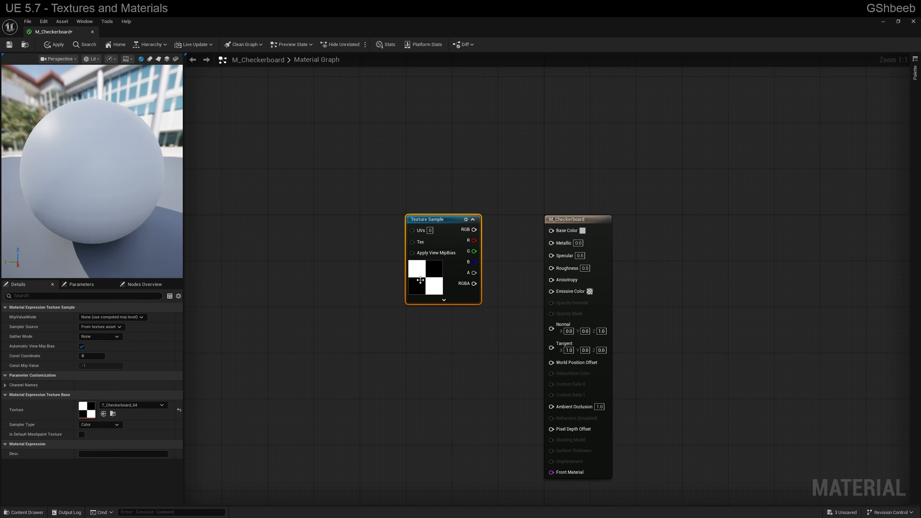
{"action": "left_click", "coordinate": [561, 229]}
{"action": "right_click_drag", "start_coordinate": [532, 193], "coordinate": [558, 182]}
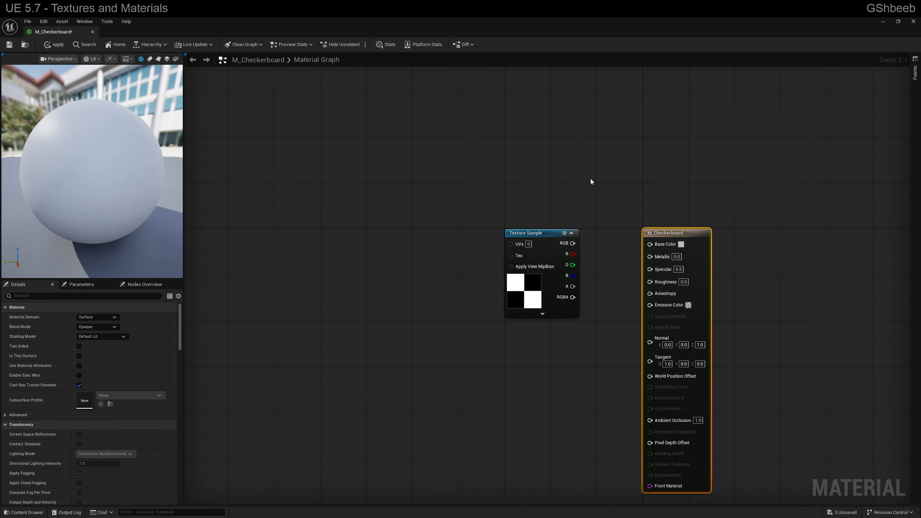
{"action": "right_click_drag", "start_coordinate": [590, 178], "coordinate": [467, 184]}
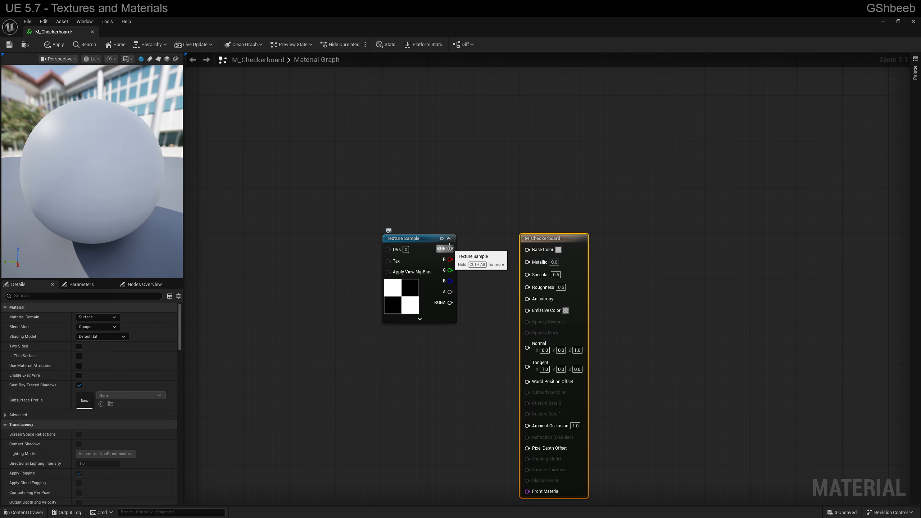
{"action": "left_click_drag", "start_coordinate": [450, 249], "coordinate": [532, 253]}
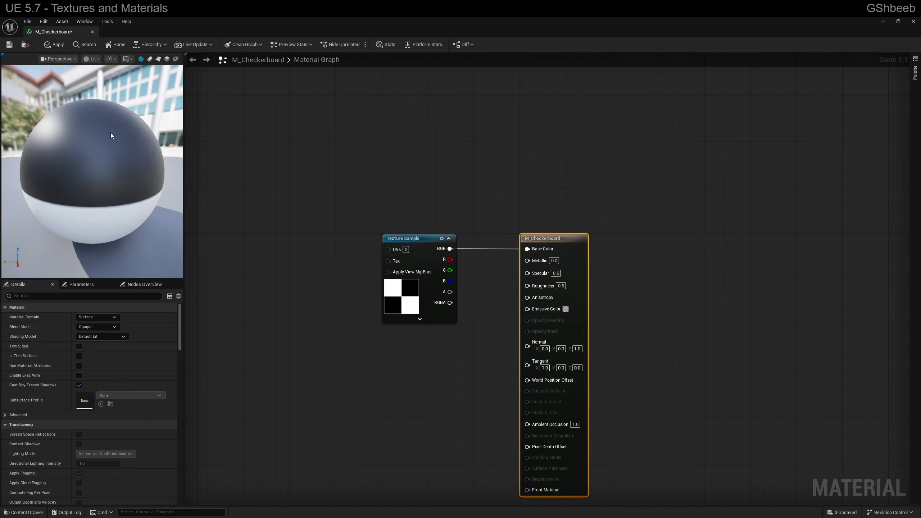
Inspect the checkerboard material around the preview sphere and on the cylinder, plane and cube preview meshes
{"action": "left_click_drag", "start_coordinate": [111, 135], "coordinate": [97, 155]}
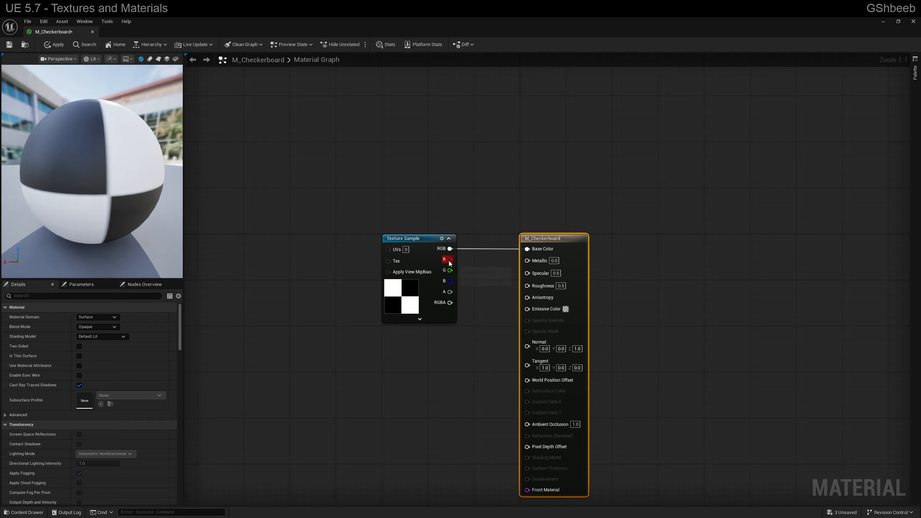
{"action": "left_click", "coordinate": [149, 59]}
{"action": "left_click", "coordinate": [158, 59]}
{"action": "left_click", "coordinate": [167, 58]}
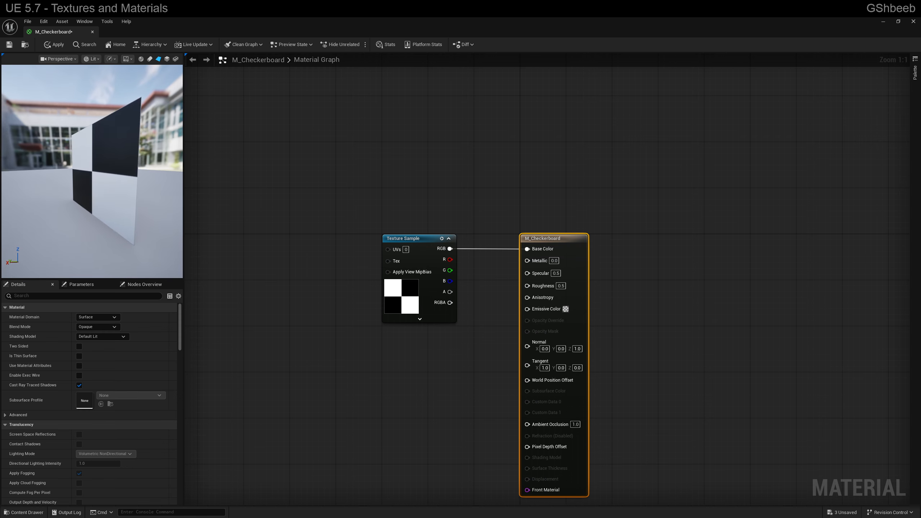
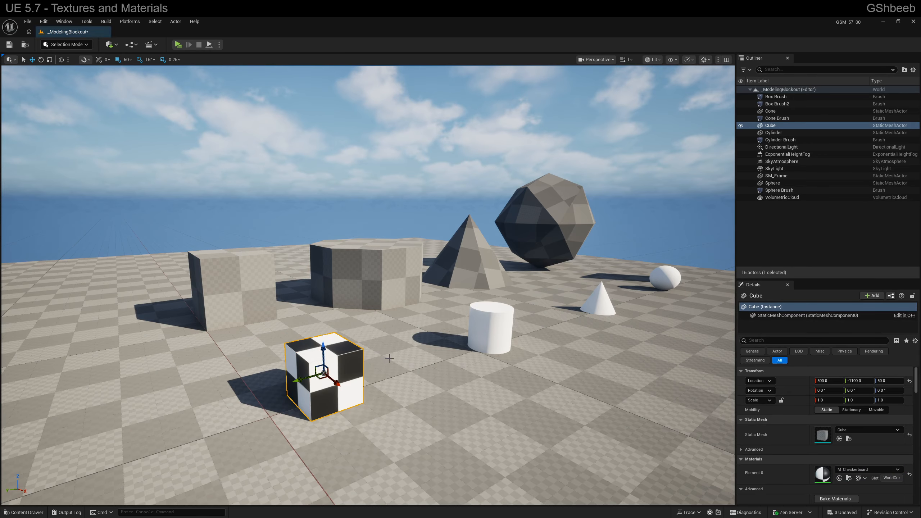
Apply M_Checkerboard to the front and top faces and the shaded side face of the box brush
{"action": "right_click_drag", "start_coordinate": [391, 360], "coordinate": [455, 385]}
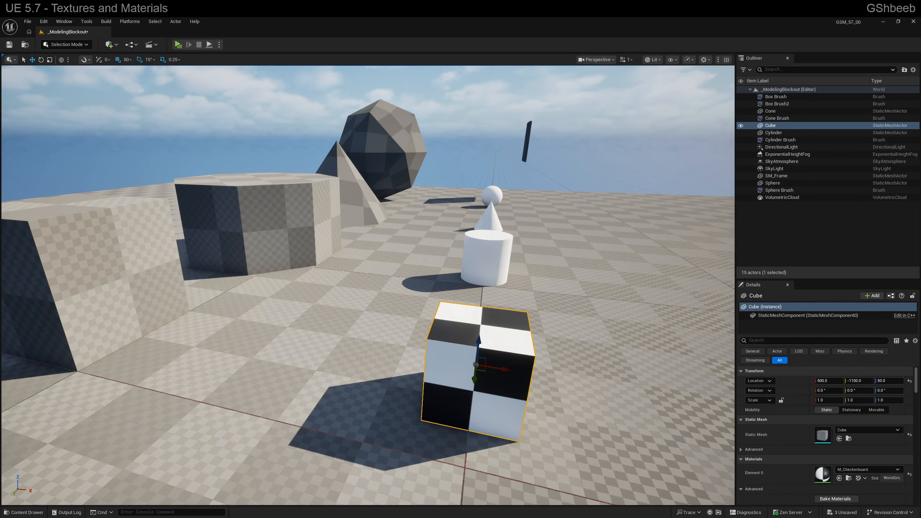
{"action": "key", "text": "w"}
{"action": "right_click_drag", "start_coordinate": [401, 323], "coordinate": [344, 321]}
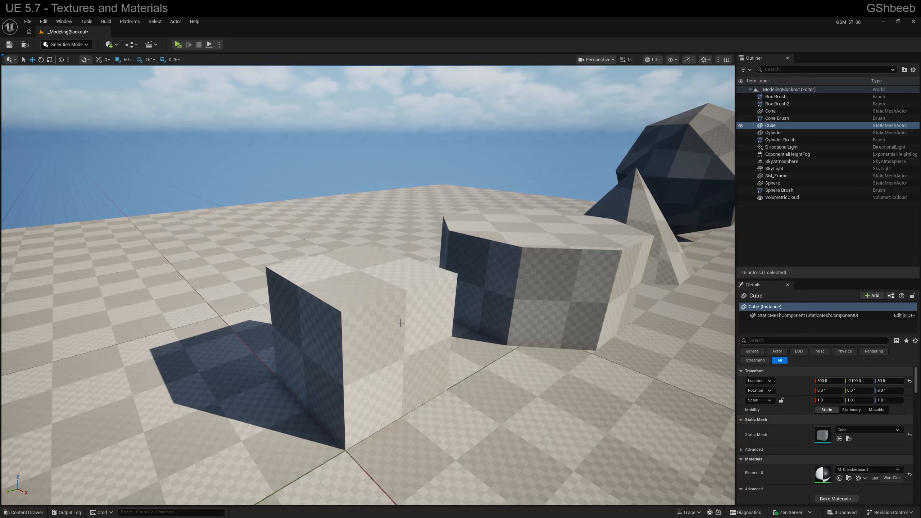
{"action": "left_click", "coordinate": [403, 322]}
{"action": "key", "text": "ctrl+space"}
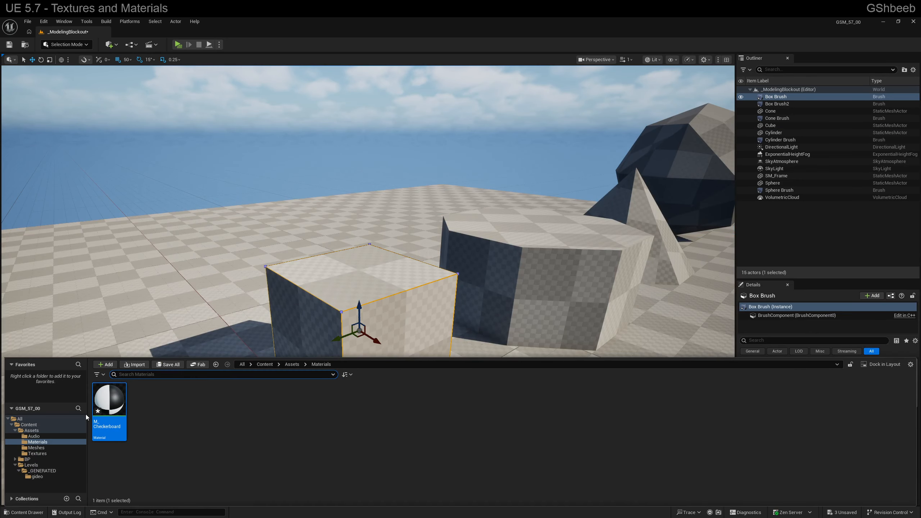
{"action": "left_click_drag", "start_coordinate": [105, 413], "coordinate": [367, 336]}
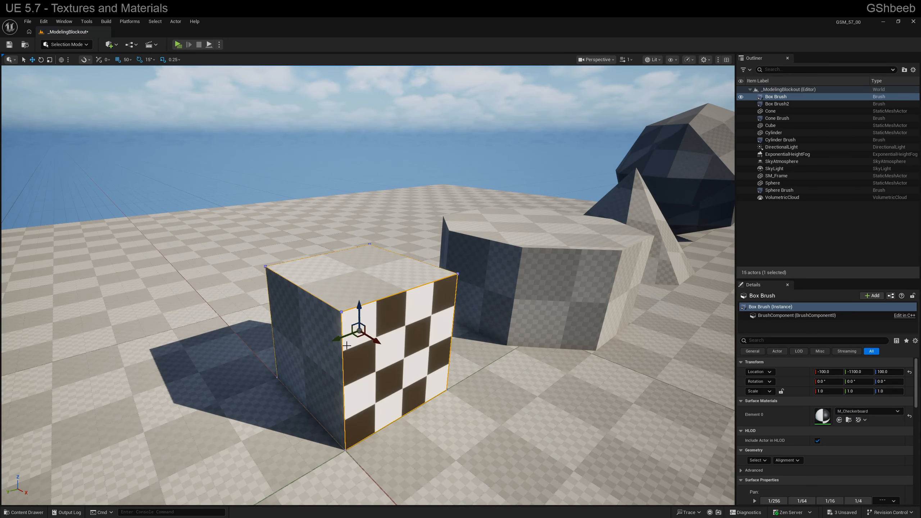
{"action": "key", "text": "ctrl+space"}
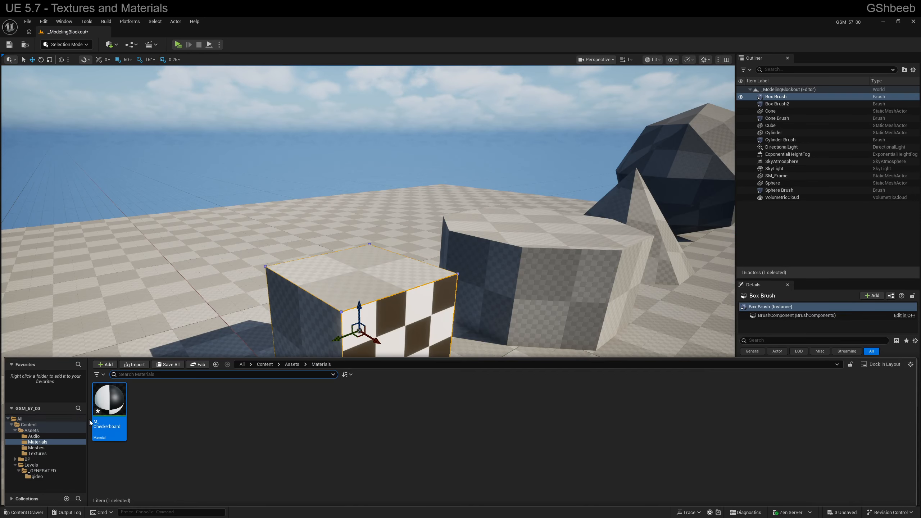
{"action": "right_click_drag", "start_coordinate": [353, 305], "coordinate": [361, 302]}
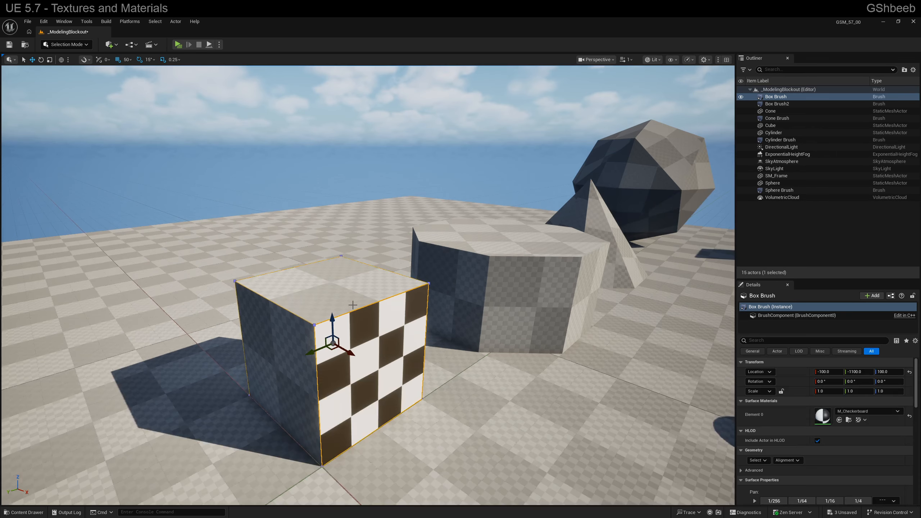
{"action": "left_click", "coordinate": [341, 292], "text": "alt"}
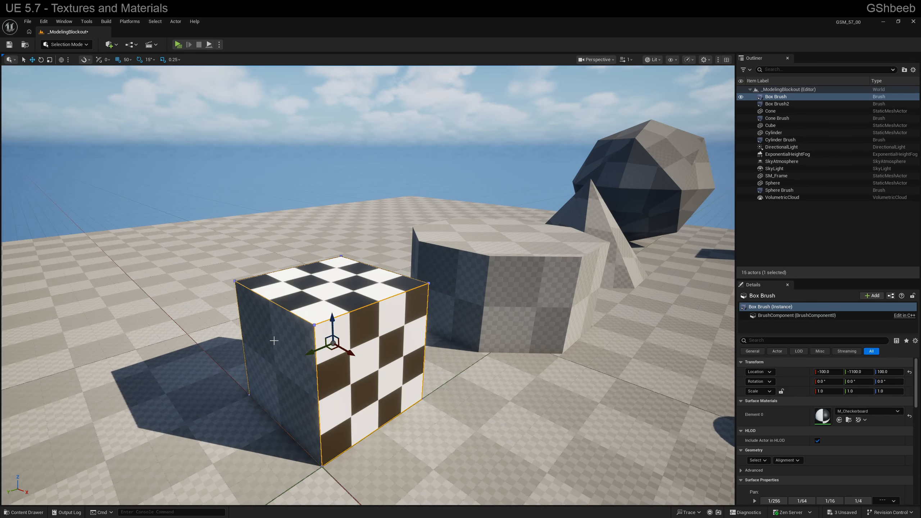
{"action": "left_click", "coordinate": [273, 341], "text": "alt"}
Apply M_Checkerboard to the top face and some of the side faces of the cylinder brush
{"action": "left_click", "coordinate": [473, 303], "text": "alt"}
{"action": "left_click", "coordinate": [518, 284], "text": "alt"}
{"action": "left_click", "coordinate": [507, 237], "text": "alt"}
{"action": "key", "text": "d"}
{"action": "right_click_drag", "start_coordinate": [508, 236], "coordinate": [429, 261]}
{"action": "left_click", "coordinate": [358, 233]}
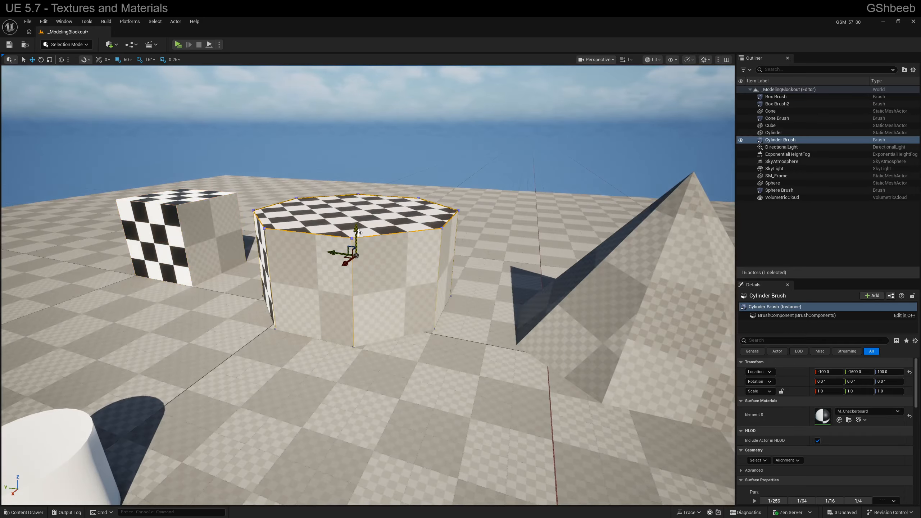
Select all surfaces of the cylinder brush and assign M_Checkerboard to the Element 0 slot that holds None
{"action": "left_click", "coordinate": [757, 460]}
{"action": "left_click", "coordinate": [770, 365]}
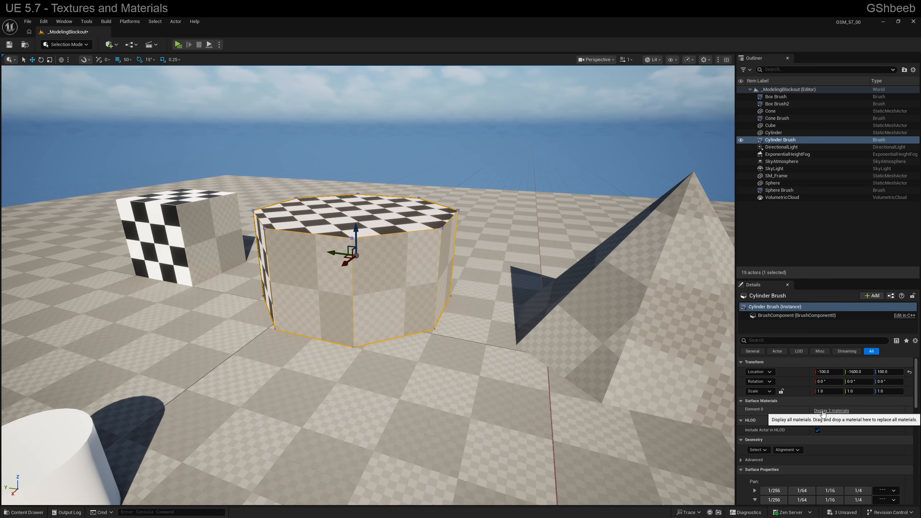
{"action": "left_click", "coordinate": [823, 411]}
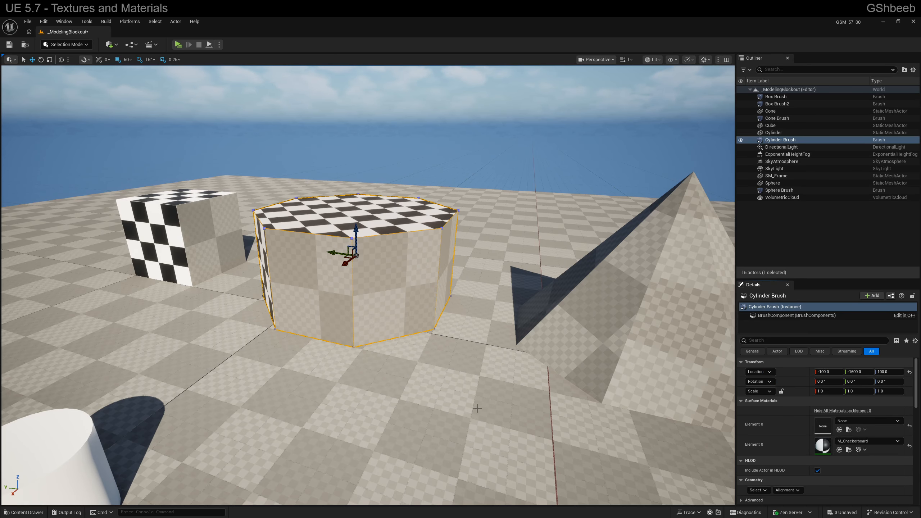
{"action": "left_click", "coordinate": [849, 430]}
{"action": "left_click_drag", "start_coordinate": [98, 411], "coordinate": [835, 423]}
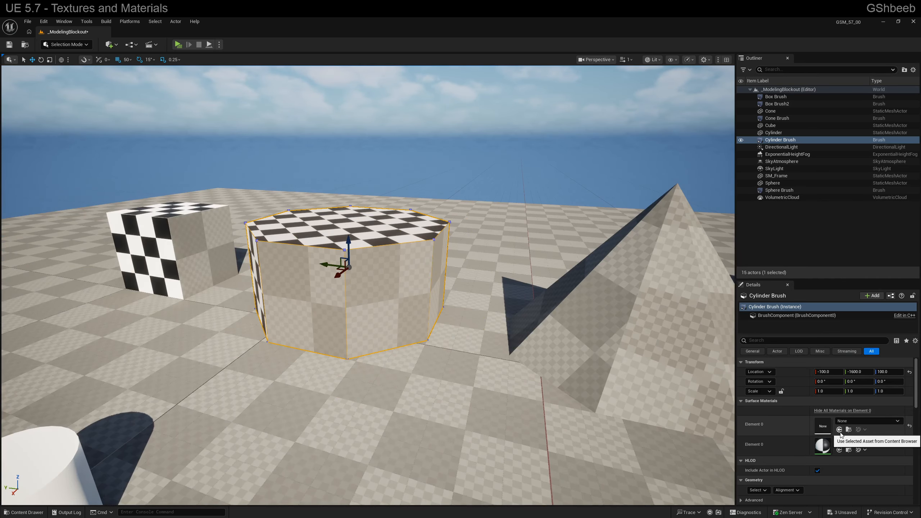
{"action": "left_click", "coordinate": [840, 432]}
Select the SM_Frame mesh and assign M_Checkerboard to its Element 0 material slot
{"action": "key", "text": "d"}
{"action": "right_click_drag", "start_coordinate": [628, 368], "coordinate": [671, 363]}
{"action": "key", "text": "a"}
{"action": "key", "text": "s"}
{"action": "right_click_drag", "start_coordinate": [465, 335], "coordinate": [465, 336]}
{"action": "key", "text": "d"}
{"action": "key", "text": "s"}
{"action": "key", "text": "w"}
{"action": "key", "text": "d"}
{"action": "right_click_drag", "start_coordinate": [381, 349], "coordinate": [353, 259]}
{"action": "key", "text": "w"}
{"action": "key", "text": "s"}
{"action": "key", "text": "a"}
{"action": "key", "text": "w"}
{"action": "key", "text": "d"}
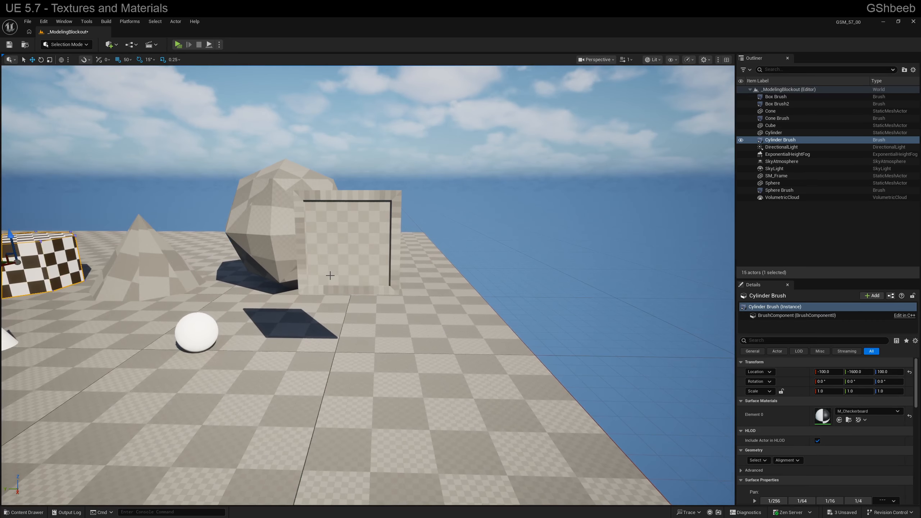
{"action": "left_click", "coordinate": [353, 259]}
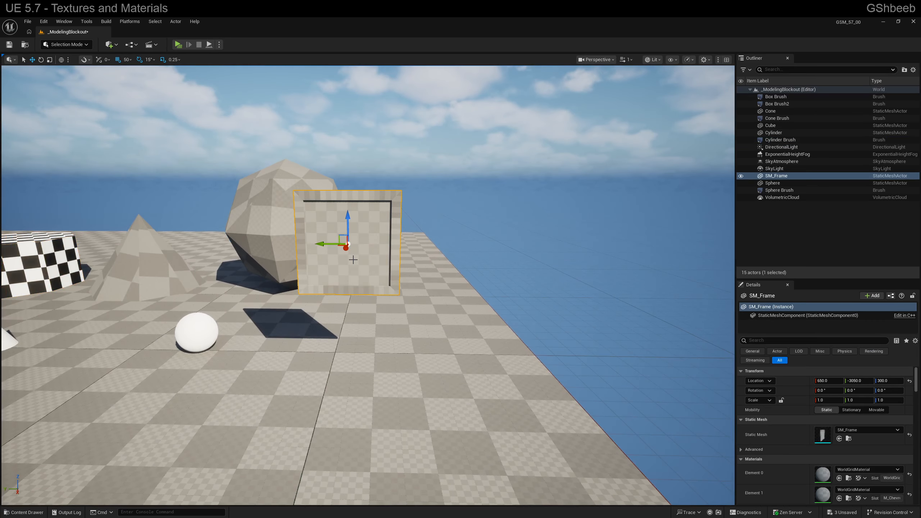
{"action": "left_click", "coordinate": [851, 471]}
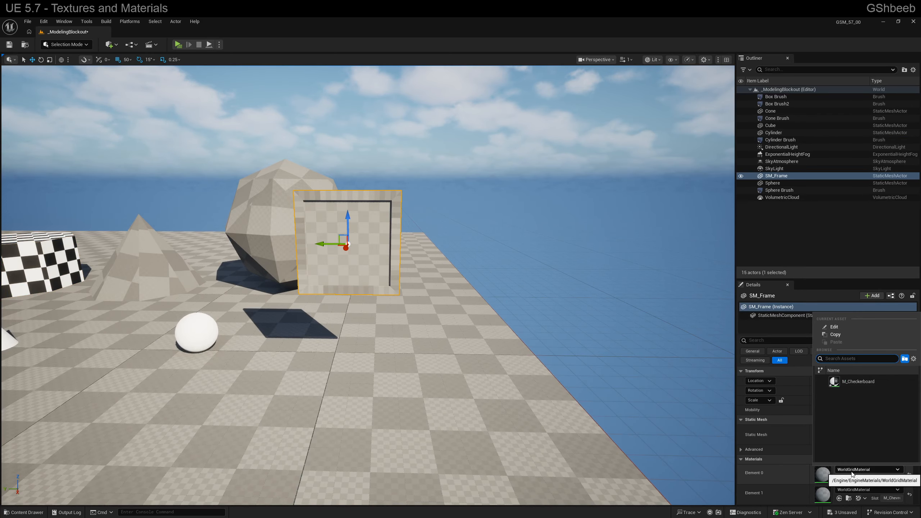
{"action": "left_click", "coordinate": [857, 385]}
{"action": "right_click_drag", "start_coordinate": [435, 291], "coordinate": [391, 297]}
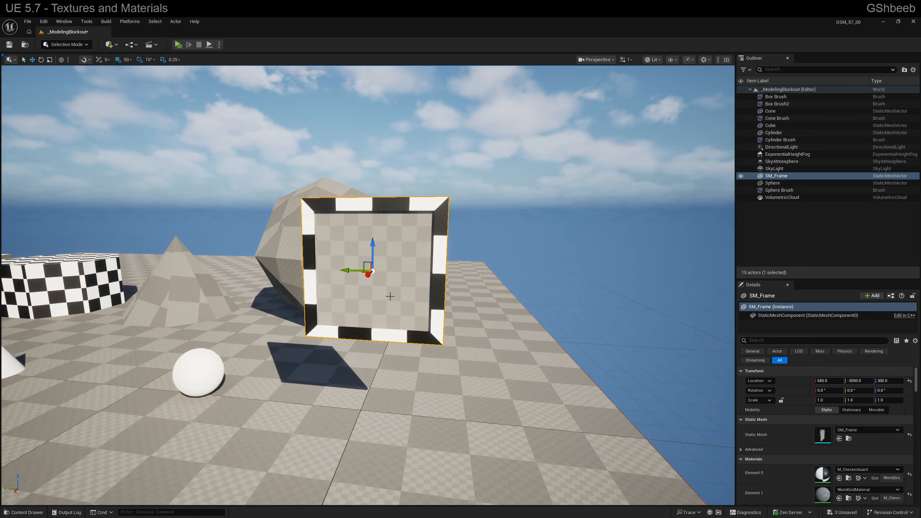
Check which materials are available for SM_Frame's Element 1 slot, leaving the slot as it is
{"action": "left_click", "coordinate": [858, 492]}
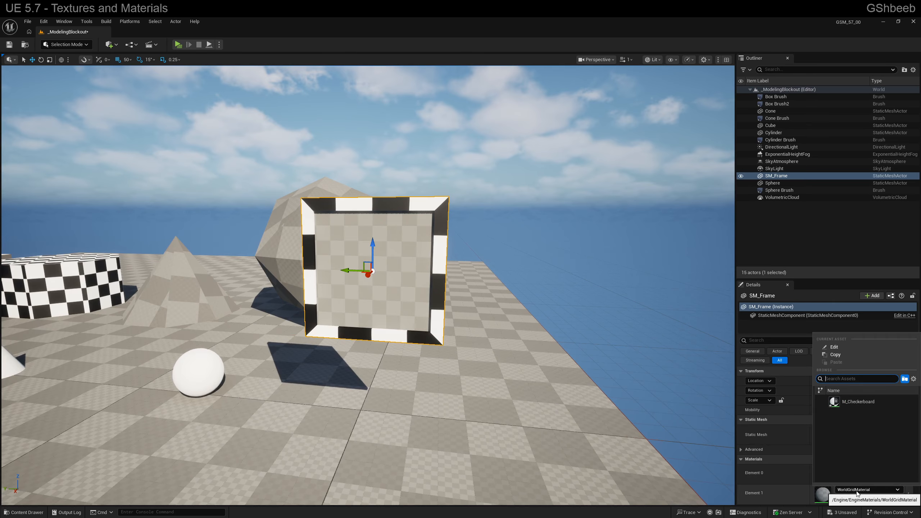
{"action": "left_click", "coordinate": [858, 492]}
{"action": "key", "text": "s"}
{"action": "right_click_drag", "start_coordinate": [555, 356], "coordinate": [566, 356]}
{"action": "key", "text": "a"}
Inspect the T_Chevron texture from the Textures folder with its alpha channel off and on, and close it
{"action": "key", "text": "ctrl+space"}
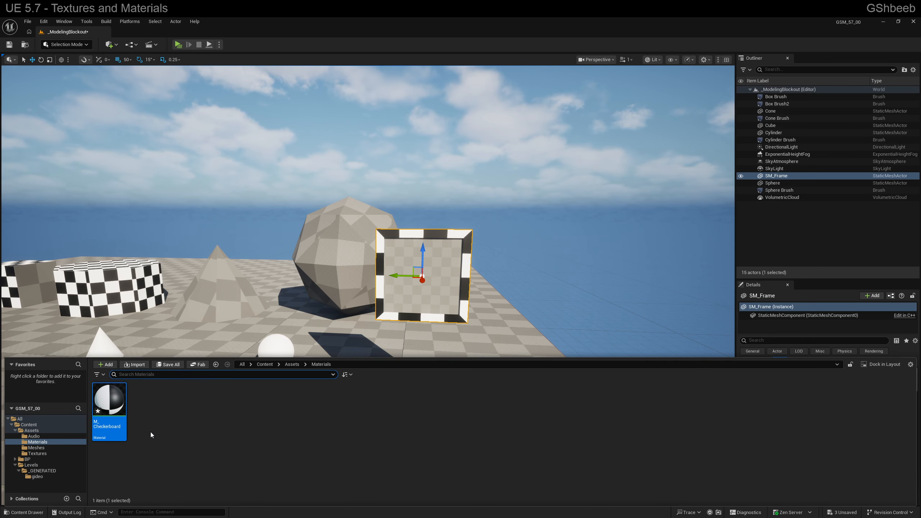
{"action": "left_click", "coordinate": [46, 454]}
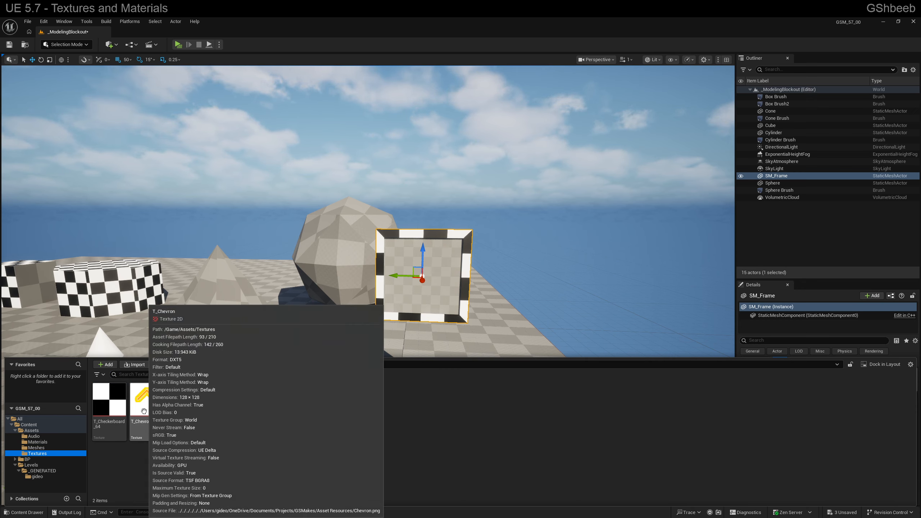
{"action": "double_click", "coordinate": [144, 411]}
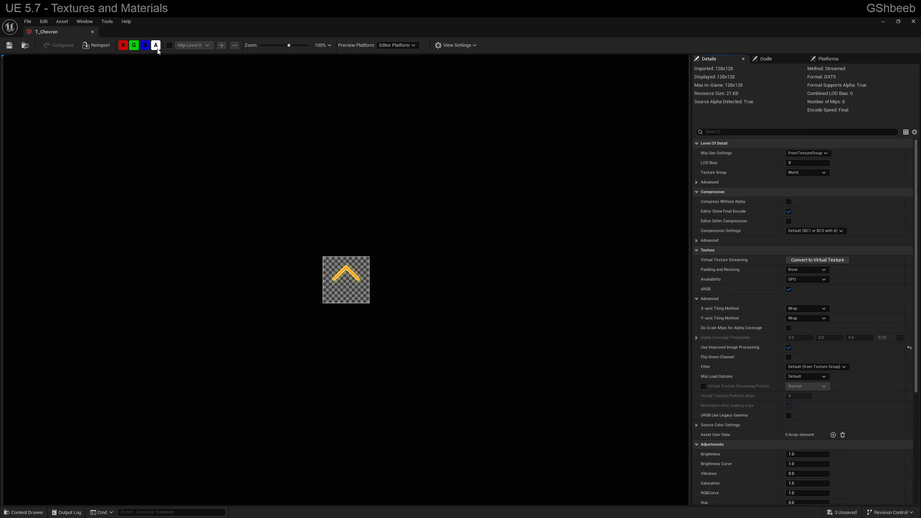
{"action": "left_click", "coordinate": [155, 45]}
{"action": "scroll", "coordinate": [324, 246], "scroll_direction": "up", "scroll_amount": 10}
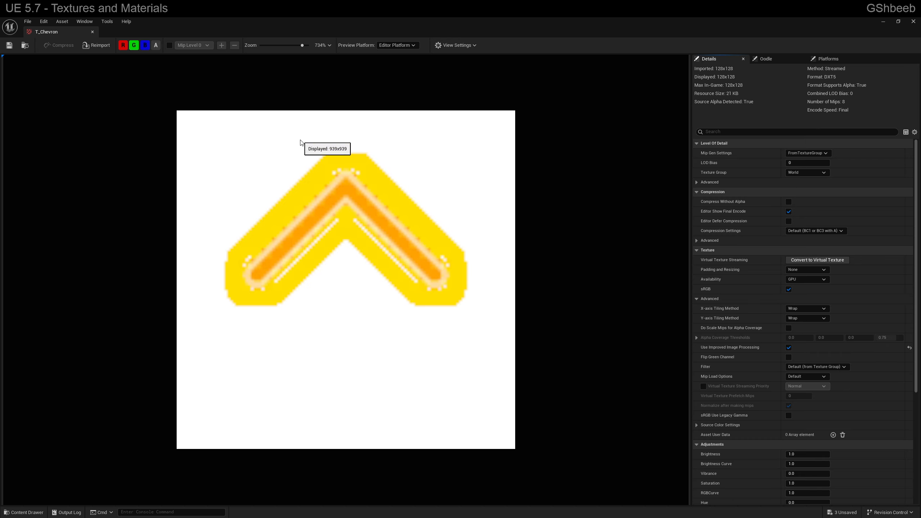
{"action": "left_click", "coordinate": [155, 45]}
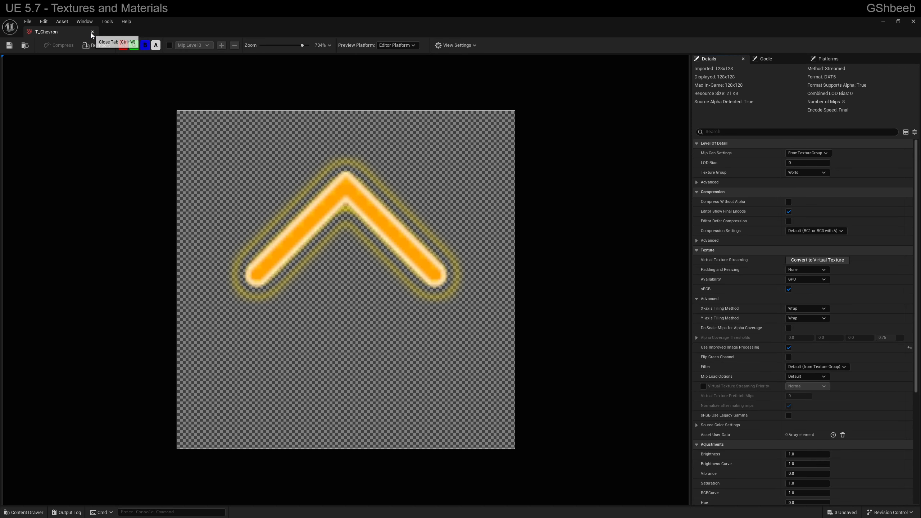
{"action": "left_click", "coordinate": [92, 32]}
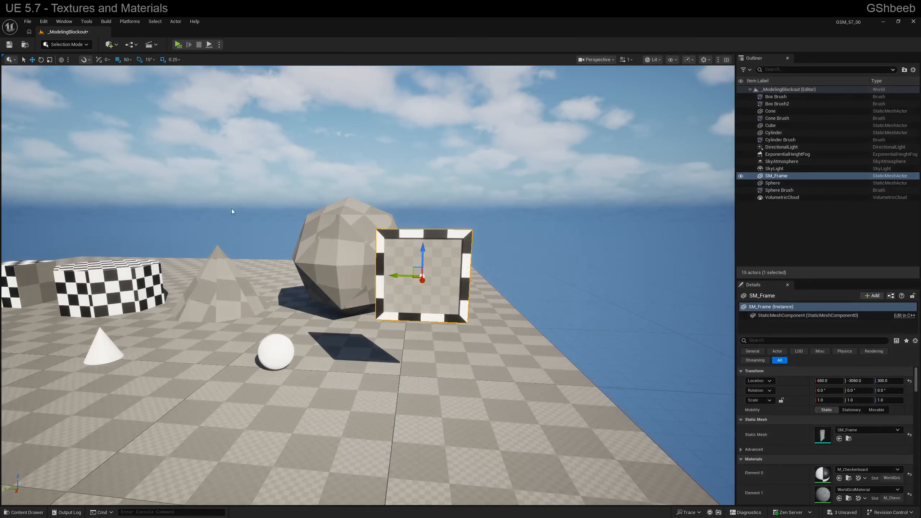
Create a new material named M_Chevron in the Materials folder
{"action": "key", "text": "ctrl+space"}
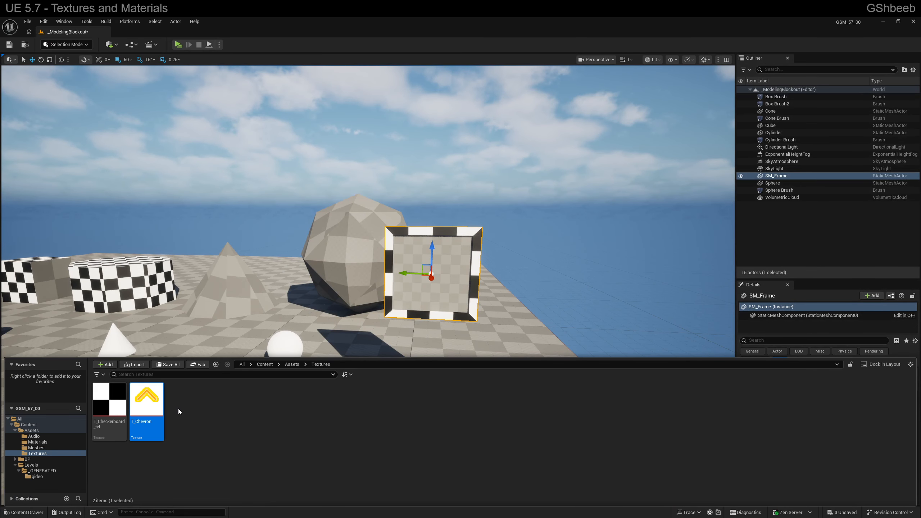
{"action": "left_click", "coordinate": [155, 411]}
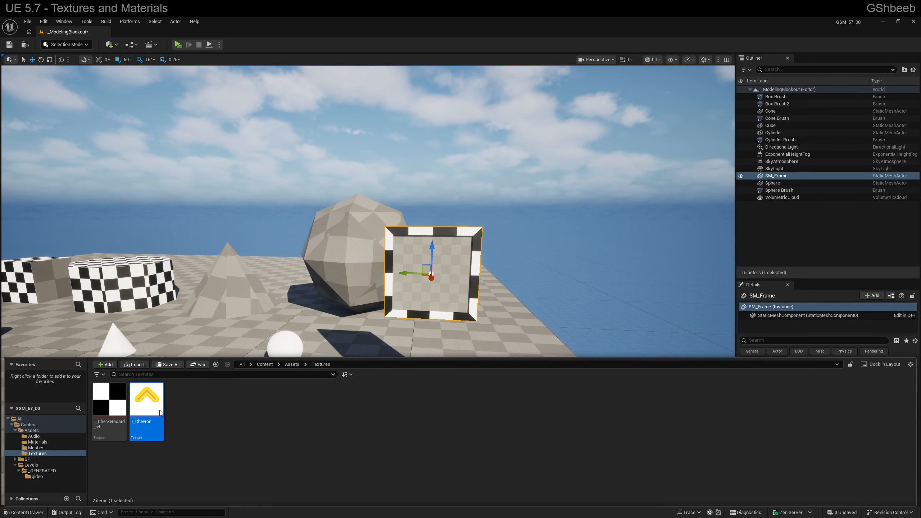
{"action": "left_click", "coordinate": [37, 442]}
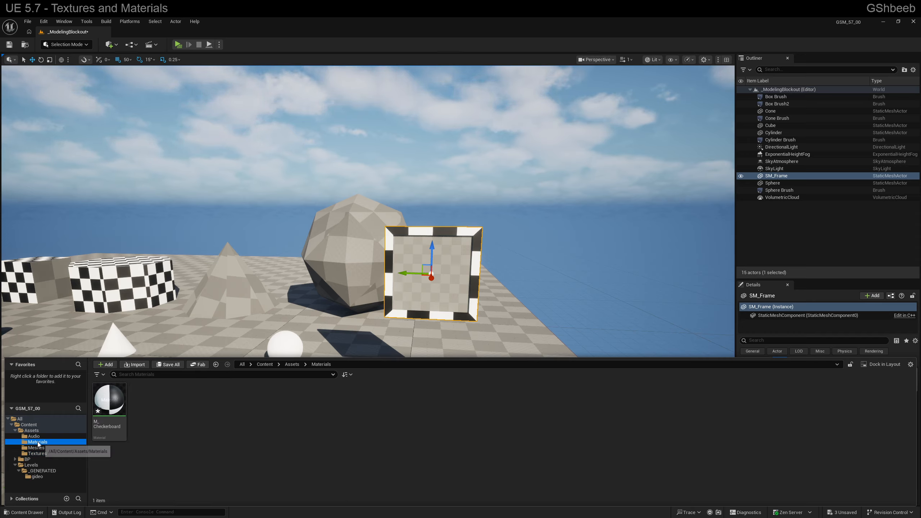
{"action": "right_click", "coordinate": [152, 419]}
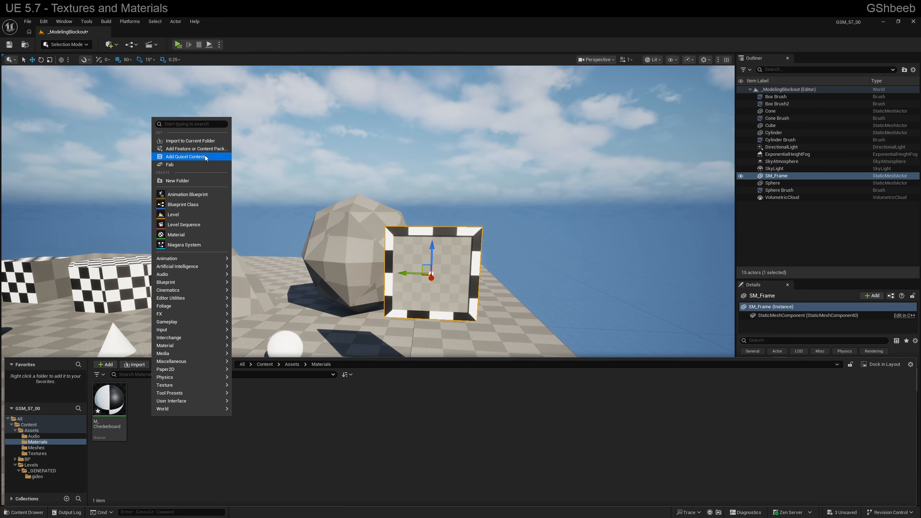
{"action": "left_click", "coordinate": [176, 235]}
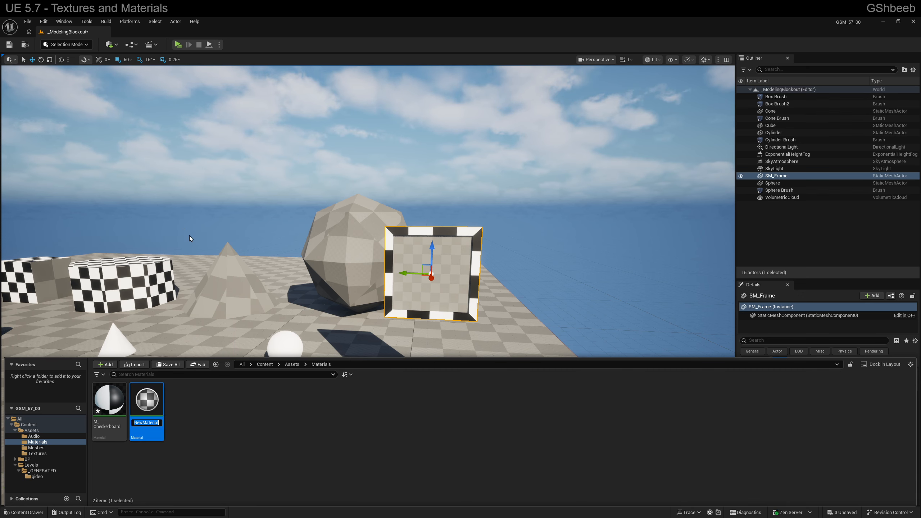
{"action": "type", "text": "M_Chevron"}
{"action": "key", "text": "Return"}
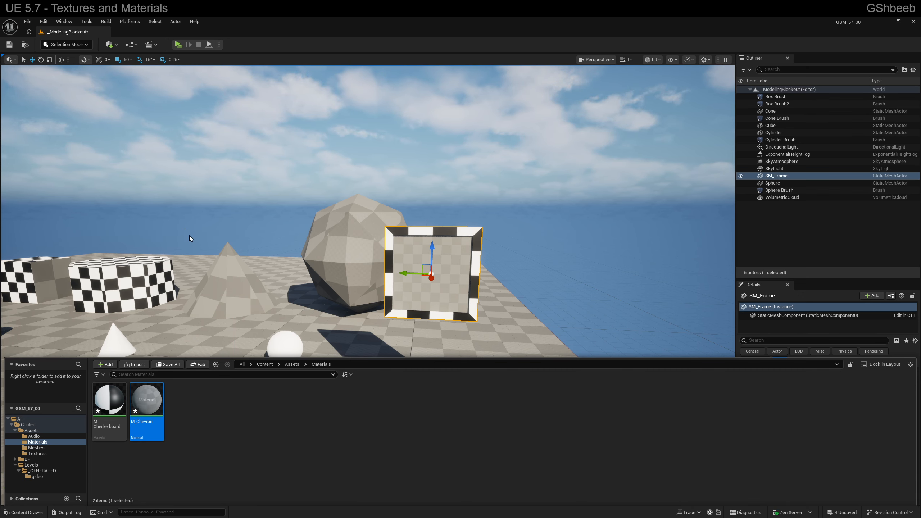
Open M_Chevron, add T_Chevron to its graph as a Texture Sample, and connect its RGB output to Base Color
{"action": "key", "text": "ctrl+space"}
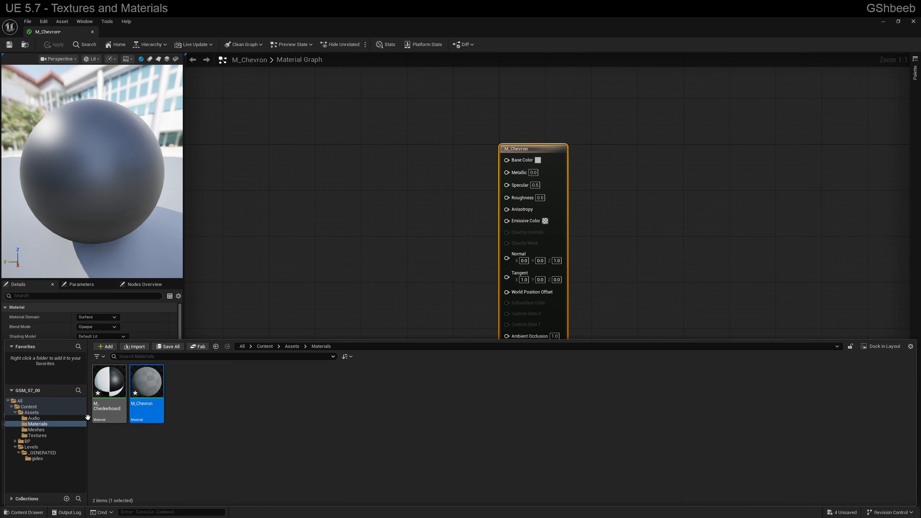
{"action": "left_click", "coordinate": [38, 435]}
{"action": "left_click_drag", "start_coordinate": [159, 393], "coordinate": [353, 208]}
{"action": "left_click_drag", "start_coordinate": [420, 222], "coordinate": [509, 161]}
{"action": "left_click_drag", "start_coordinate": [347, 173], "coordinate": [347, 162]}
Preview the chevron material on the cube mesh and rotate the view to examine a face
{"action": "left_click_drag", "start_coordinate": [110, 73], "coordinate": [152, 75]}
{"action": "left_click", "coordinate": [166, 58]}
{"action": "left_click_drag", "start_coordinate": [117, 151], "coordinate": [69, 158]}
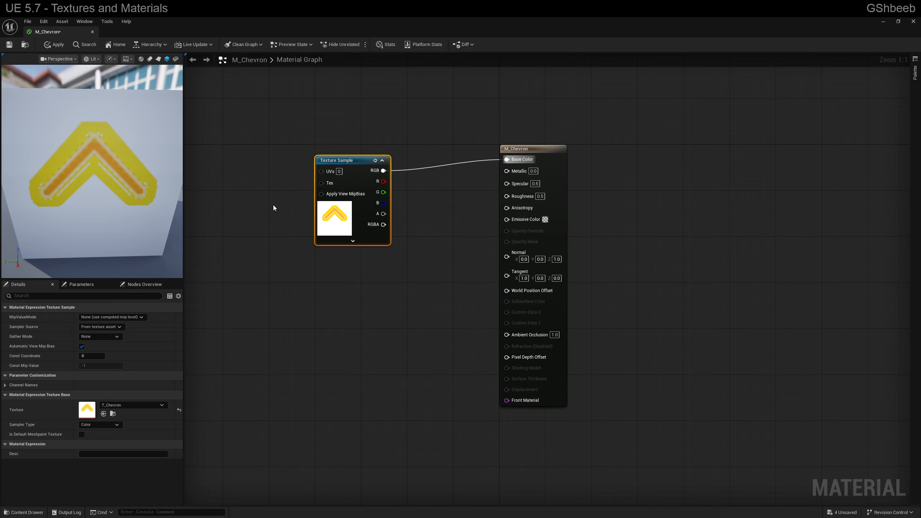
Connect the chevron Texture Sample's RGB output to Emissive Color as well, and check it in the cube preview
{"action": "left_click_drag", "start_coordinate": [362, 158], "coordinate": [506, 219]}
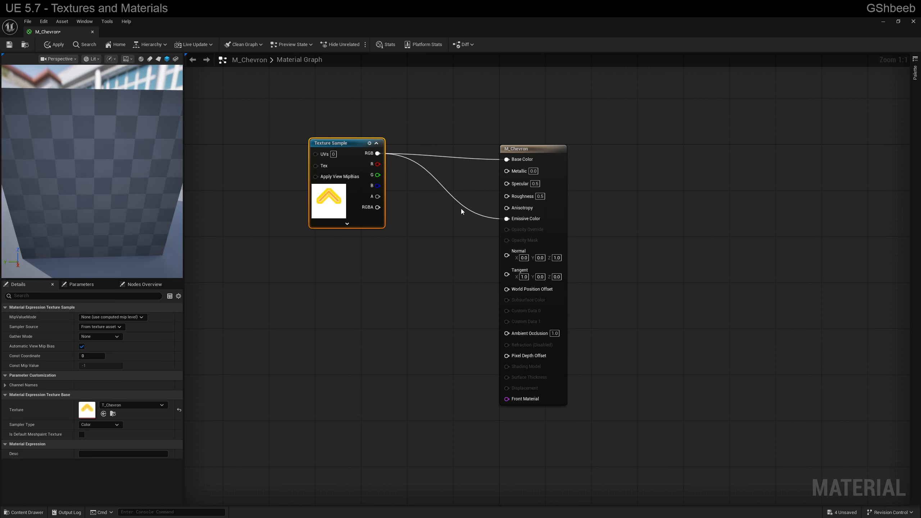
{"action": "mouse_move", "coordinate": [109, 147]}
{"action": "left_mouse_down"}
{"action": "mouse_move", "coordinate": [154, 156]}
{"action": "mouse_move", "coordinate": [96, 147]}
{"action": "left_mouse_up"}
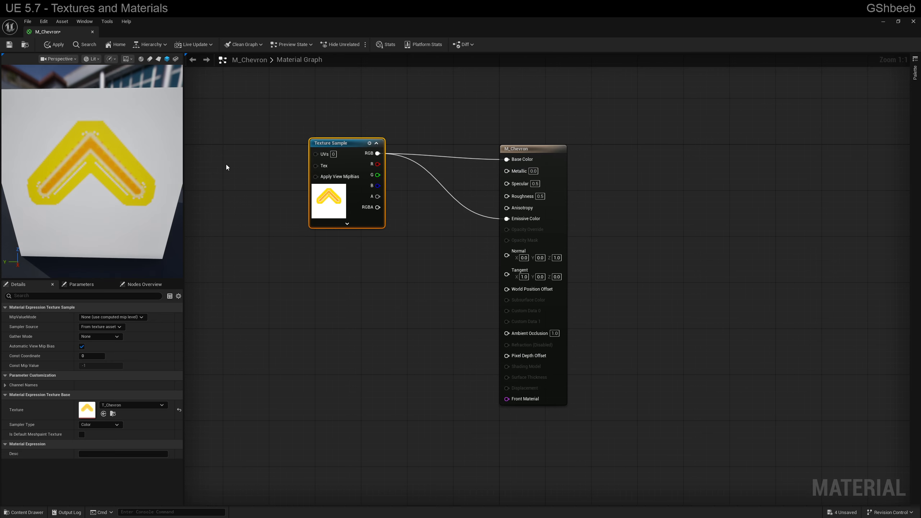
Set the M_Chevron material's Blend Mode to TranslucentGreyTransmittance
{"action": "left_click_drag", "start_coordinate": [381, 198], "coordinate": [447, 221]}
{"action": "left_click", "coordinate": [512, 151]}
{"action": "left_click", "coordinate": [511, 150]}
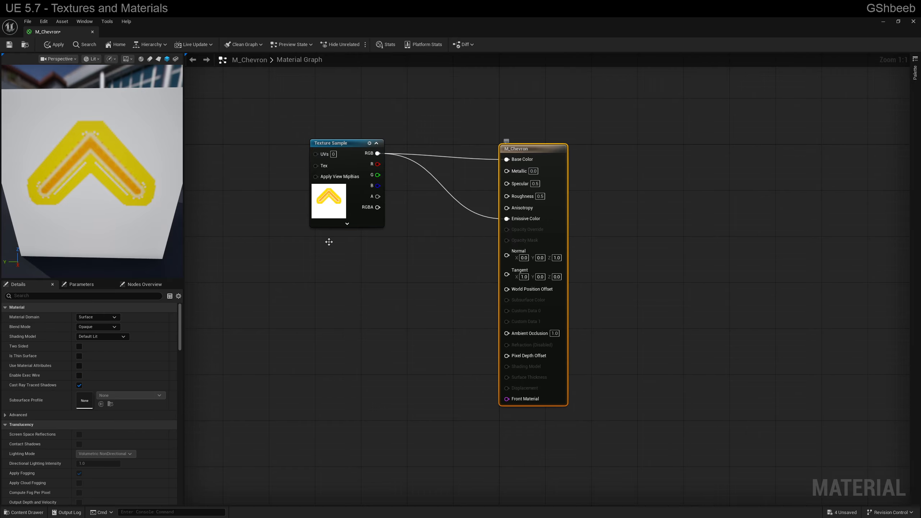
{"action": "left_click", "coordinate": [102, 327]}
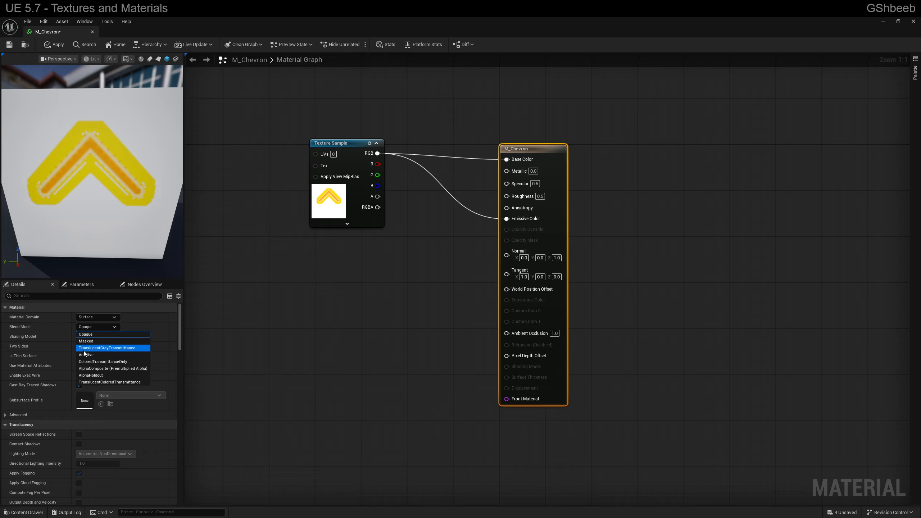
{"action": "left_click", "coordinate": [100, 348]}
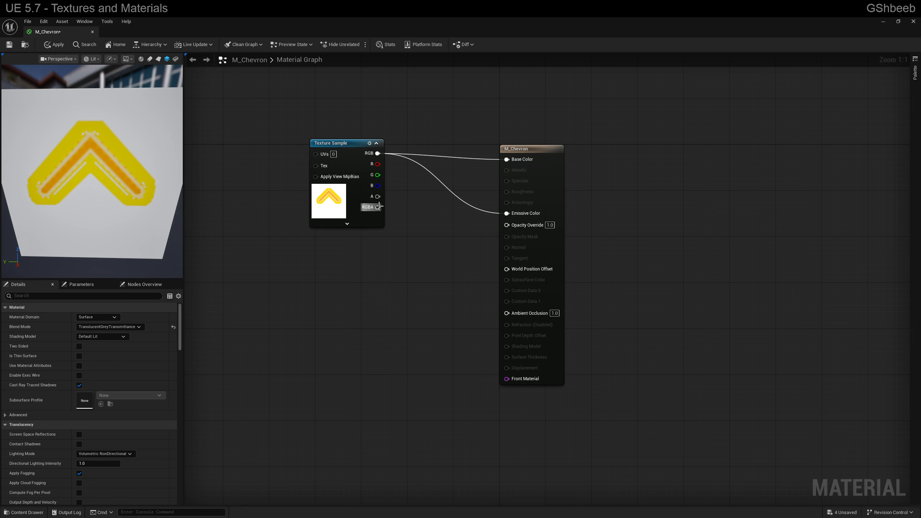
Connect the chevron Texture Sample's A output to Opacity Override and check the transparency in the cube preview
{"action": "left_click_drag", "start_coordinate": [378, 197], "coordinate": [514, 228]}
{"action": "left_click_drag", "start_coordinate": [111, 190], "coordinate": [92, 184]}
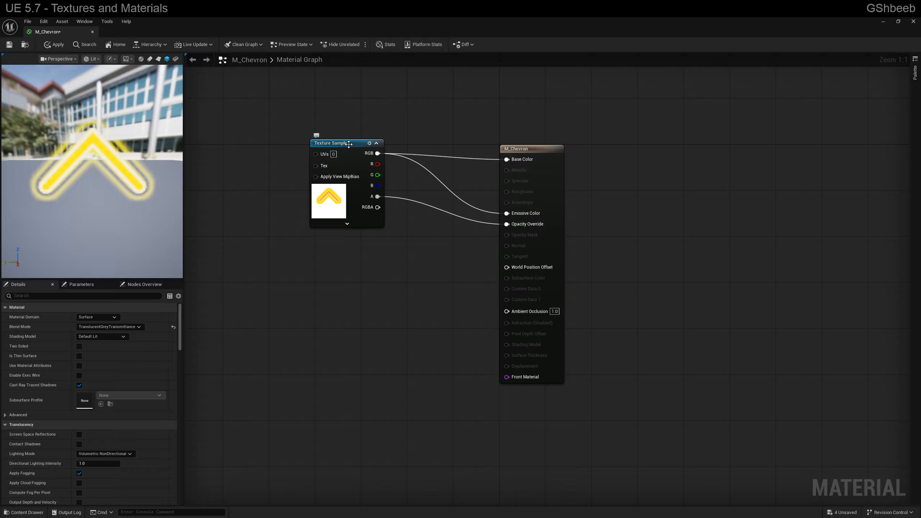
{"action": "left_click", "coordinate": [350, 144]}
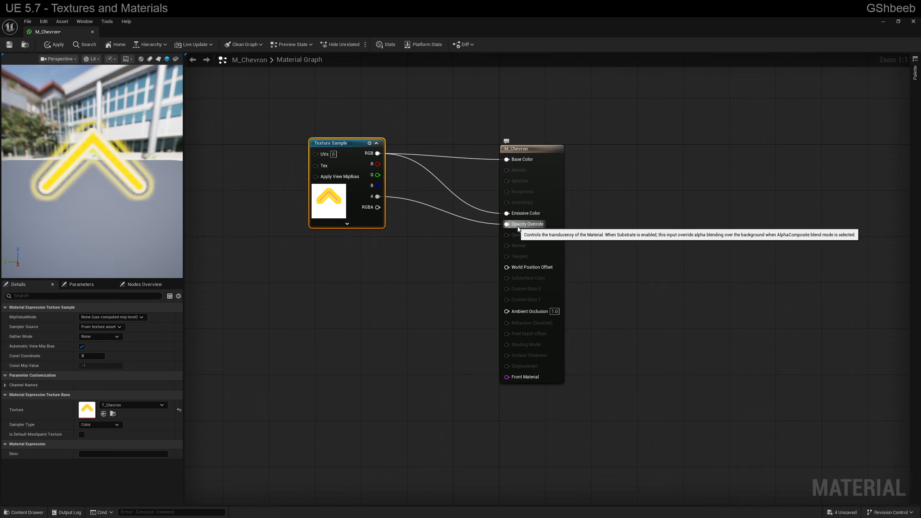
{"action": "right_click_drag", "start_coordinate": [420, 247], "coordinate": [452, 250]}
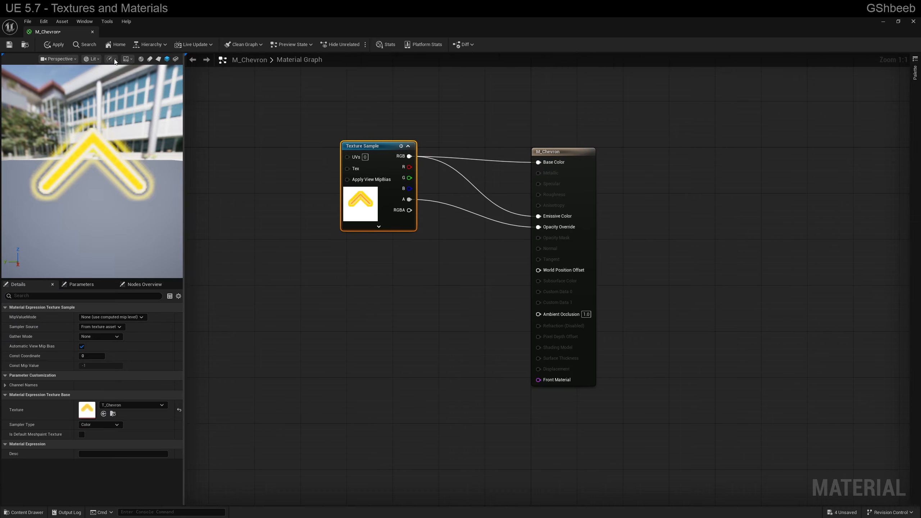
Save and close M_Chevron, and assign it to material Element 1 of SM_Frame in the level
{"action": "left_click", "coordinate": [92, 32]}
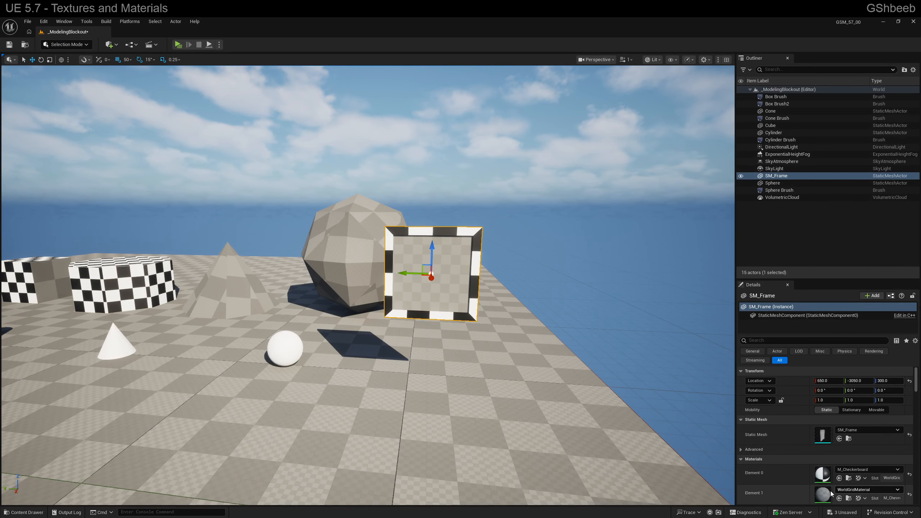
{"action": "left_click", "coordinate": [867, 490]}
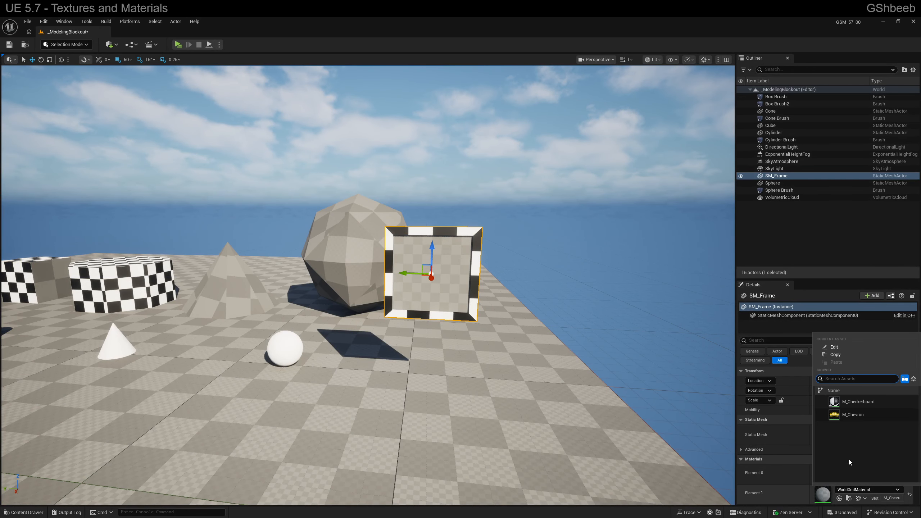
{"action": "left_click", "coordinate": [848, 418]}
Examine the chevron material on SM_Frame in the level from the front, the side and the back
{"action": "right_click_drag", "start_coordinate": [580, 344], "coordinate": [500, 307]}
{"action": "key", "text": "w"}
{"action": "key", "text": "d"}
{"action": "key", "text": "a"}
{"action": "key", "text": "d"}
{"action": "key", "text": "w"}
{"action": "key", "text": "d"}
{"action": "key", "text": "a"}
{"action": "key", "text": "d"}
{"action": "right_click_drag", "start_coordinate": [392, 224], "coordinate": [421, 222]}
{"action": "left_click_drag", "start_coordinate": [316, 276], "coordinate": [323, 208], "text": "alt"}
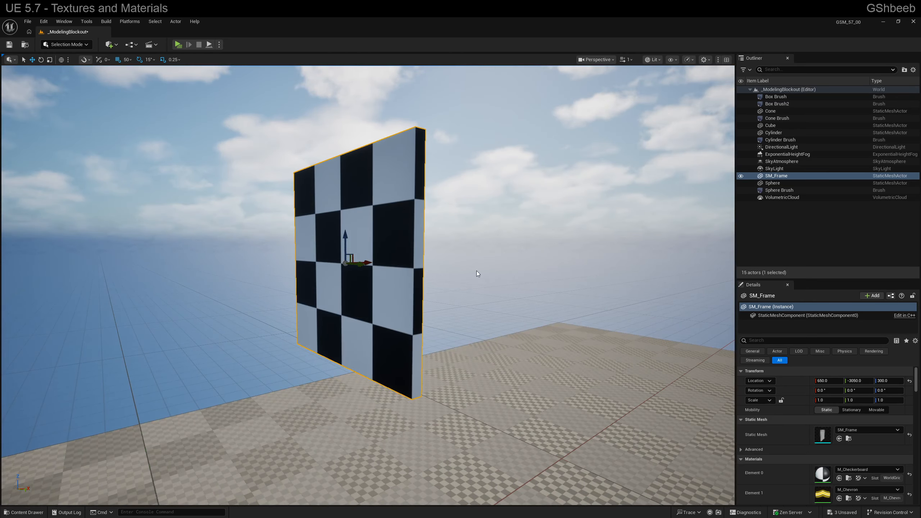
{"action": "left_click_drag", "start_coordinate": [477, 271], "coordinate": [337, 268], "text": "alt"}
{"action": "right_click_drag", "start_coordinate": [476, 271], "coordinate": [594, 261]}
{"action": "key", "text": "a"}
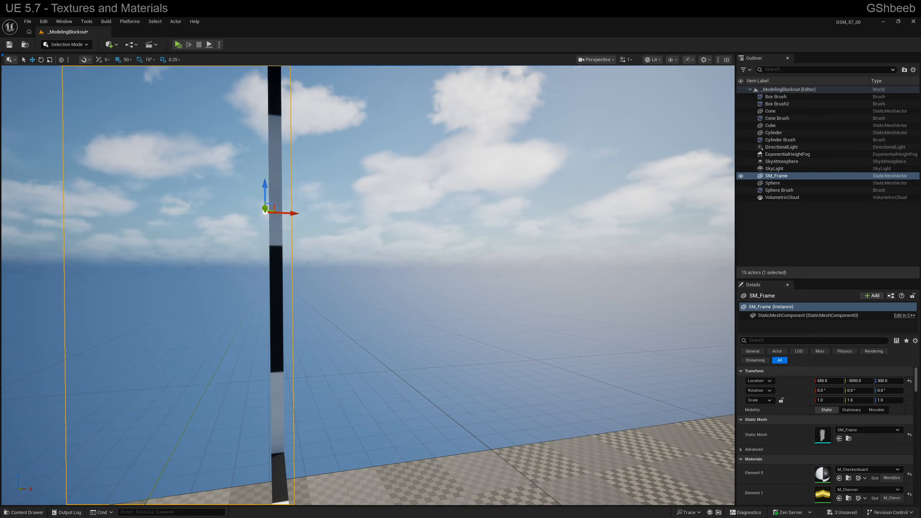
{"action": "key", "text": "a"}
{"action": "right_click", "coordinate": [491, 235]}
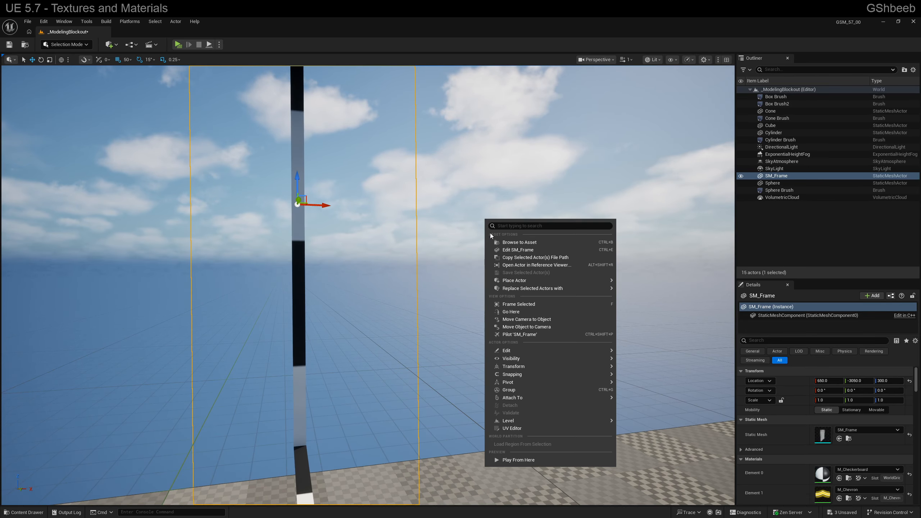
{"action": "key", "text": "Escape"}
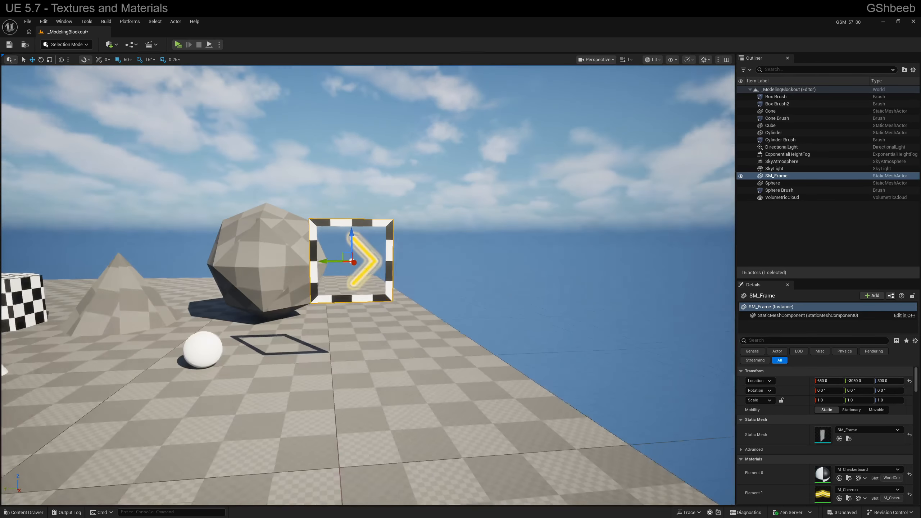
{"action": "right_click_drag", "start_coordinate": [364, 289], "coordinate": [364, 289]}
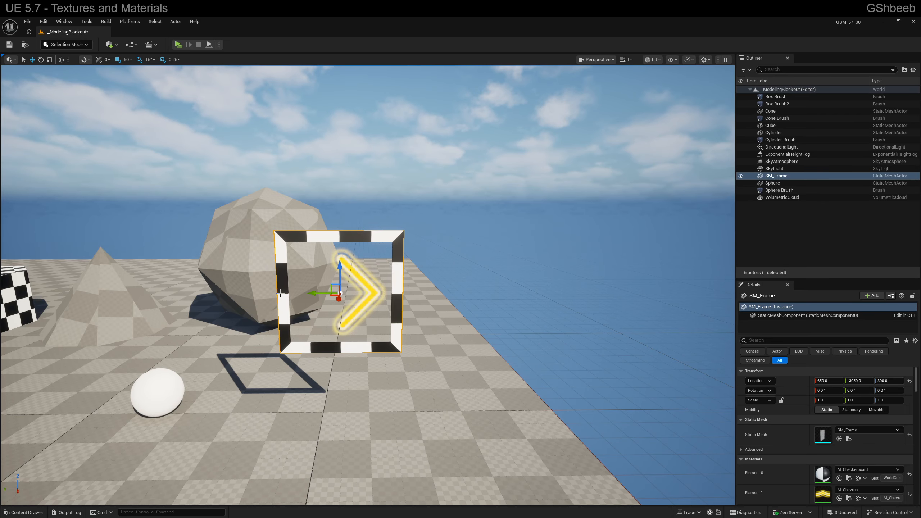
{"action": "right_click_drag", "start_coordinate": [411, 309], "coordinate": [431, 304]}
Reopen M_Chevron from the Materials folder and preview it on the cube mesh with the chevron facing forward
{"action": "key", "text": "ctrl+space"}
{"action": "left_click", "coordinate": [38, 442]}
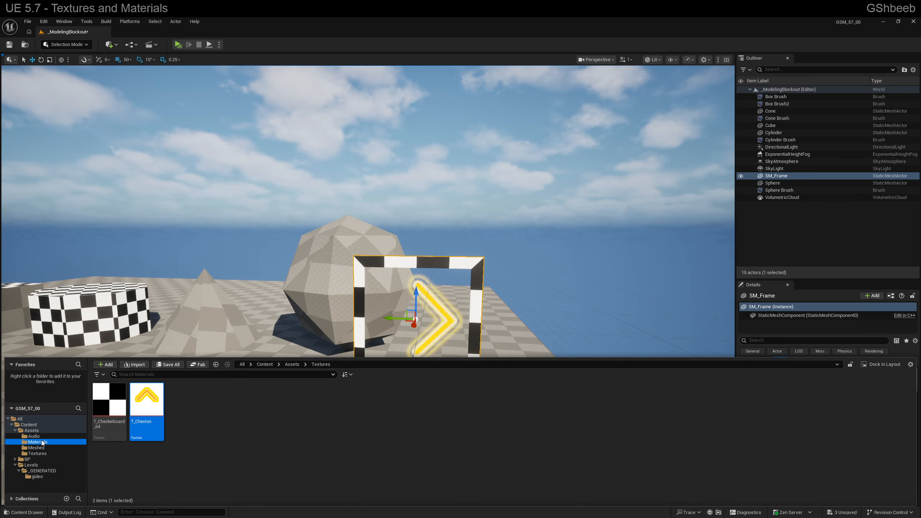
{"action": "double_click", "coordinate": [142, 405]}
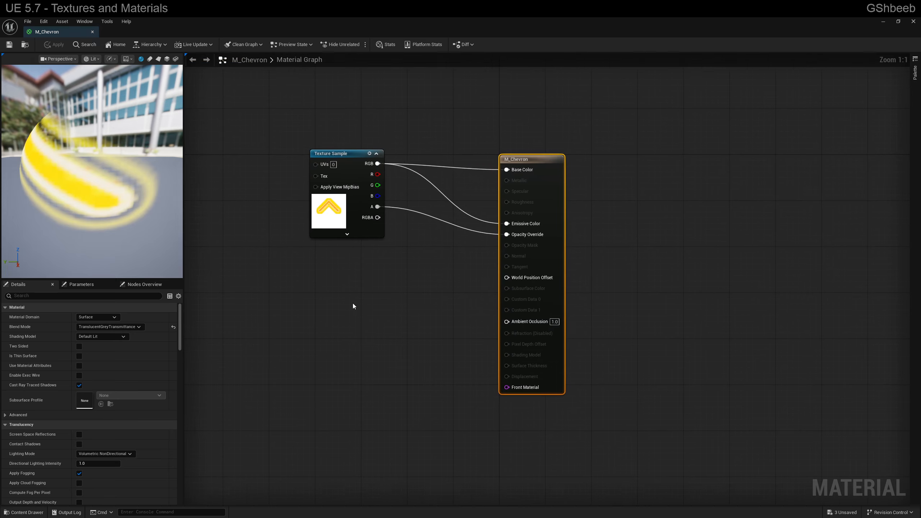
{"action": "right_click_drag", "start_coordinate": [354, 308], "coordinate": [536, 308]}
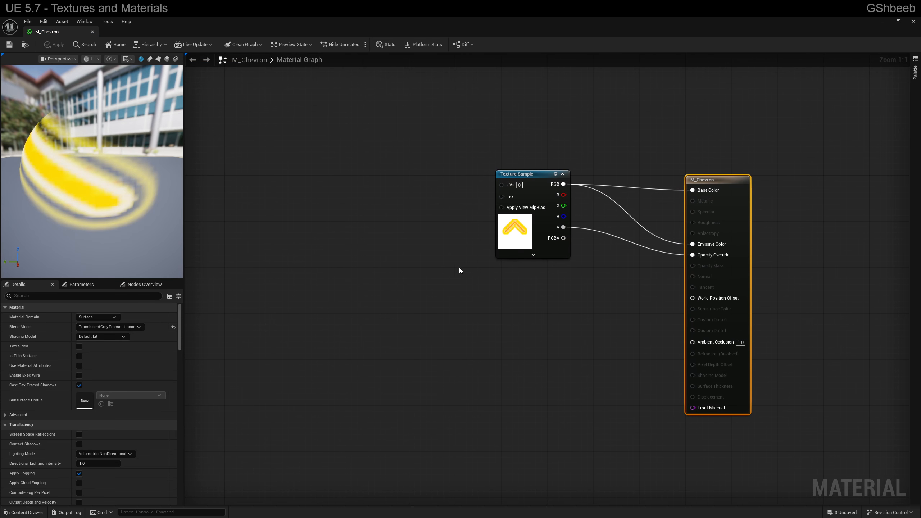
{"action": "right_click_drag", "start_coordinate": [412, 235], "coordinate": [451, 246]}
{"action": "left_click_drag", "start_coordinate": [91, 175], "coordinate": [152, 190]}
{"action": "left_click", "coordinate": [167, 59]}
{"action": "right_click_drag", "start_coordinate": [438, 214], "coordinate": [444, 228]}
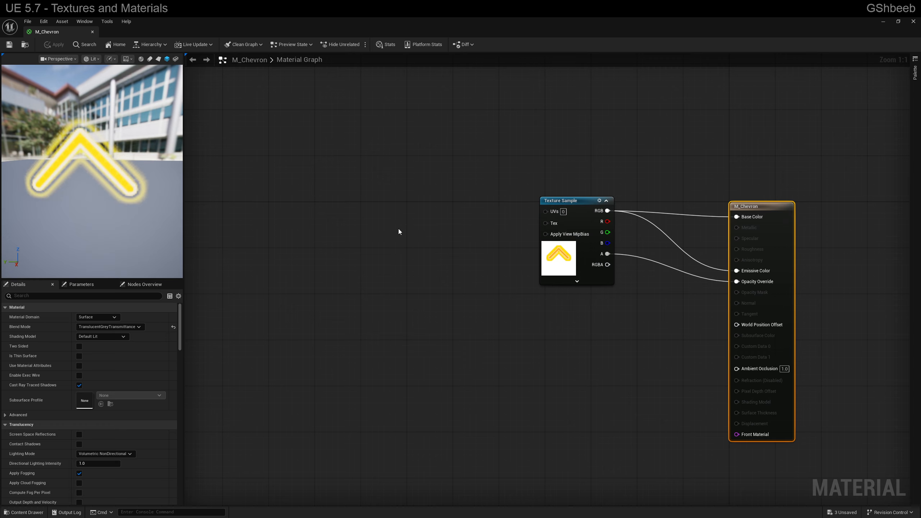
Add a TextureCoordinate node, connect it to the Texture Sample's UVs input, and move it away to leave space between them
{"action": "right_click", "coordinate": [364, 216]}
{"action": "type", "text": "te"}
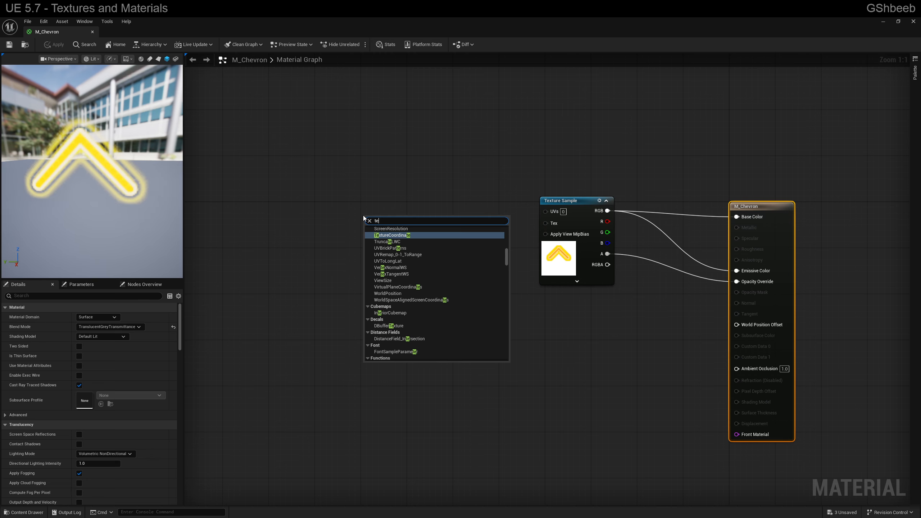
{"action": "type", "text": "xt coo"}
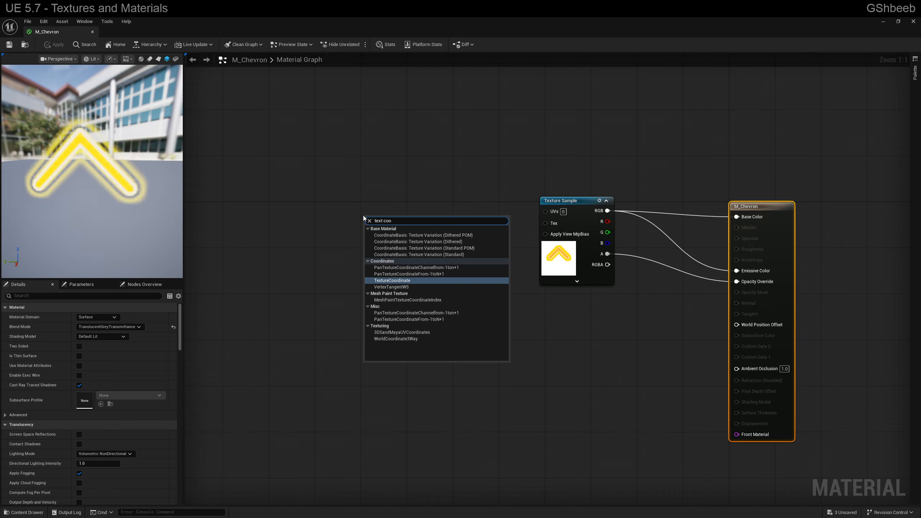
{"action": "key", "text": "Return"}
{"action": "left_click", "coordinate": [395, 239]}
{"action": "left_click_drag", "start_coordinate": [394, 217], "coordinate": [546, 211]}
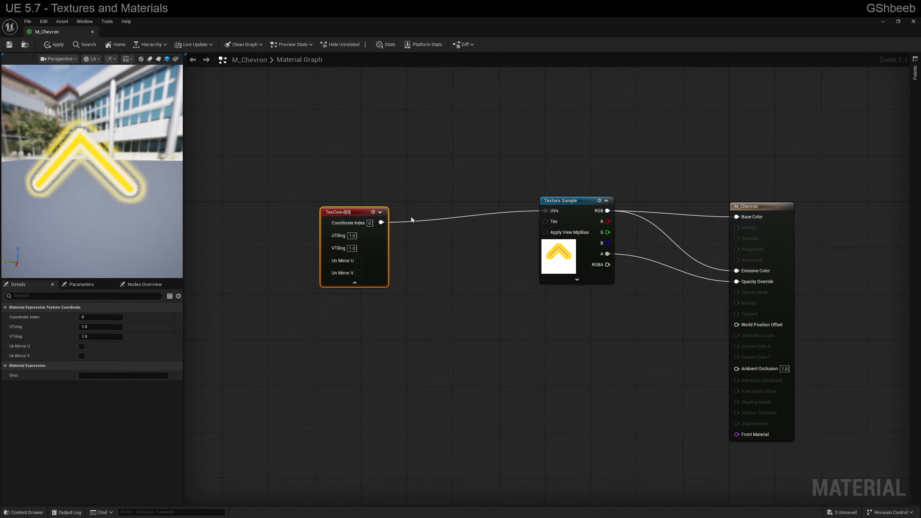
{"action": "left_click_drag", "start_coordinate": [347, 210], "coordinate": [279, 203]}
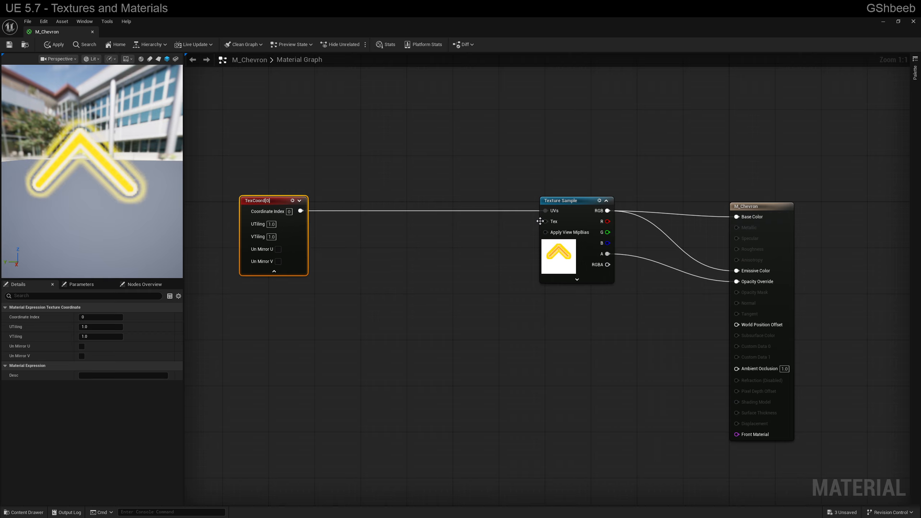
Insert a Panner node between the TexCoord node and the Texture Sample's UVs, and align it with them
{"action": "left_click_drag", "start_coordinate": [546, 210], "coordinate": [440, 239]}
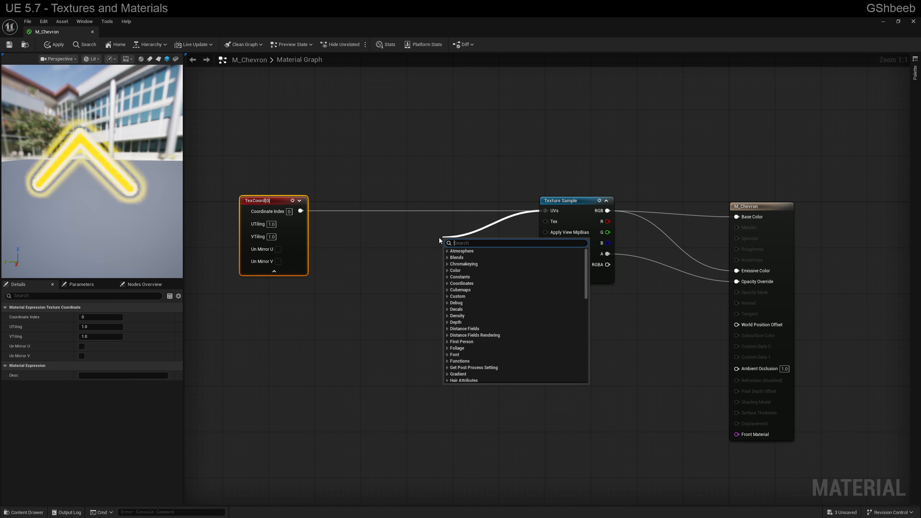
{"action": "type", "text": "panner"}
{"action": "key", "text": "Return"}
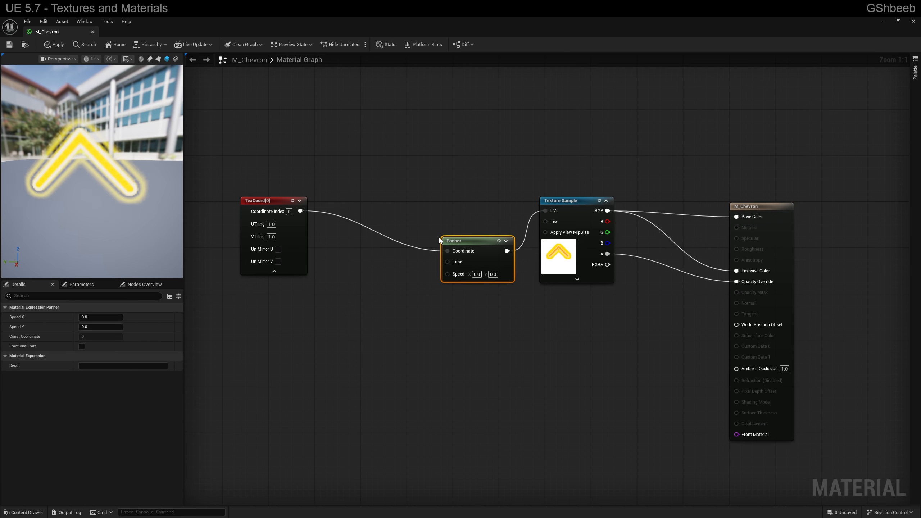
{"action": "left_click_drag", "start_coordinate": [486, 245], "coordinate": [412, 206]}
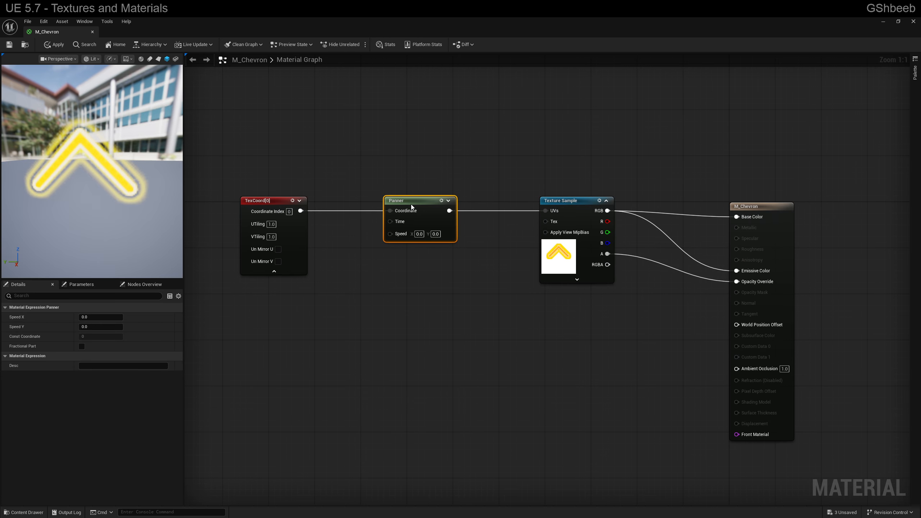
{"action": "left_click", "coordinate": [270, 202]}
{"action": "right_click", "coordinate": [275, 201]}
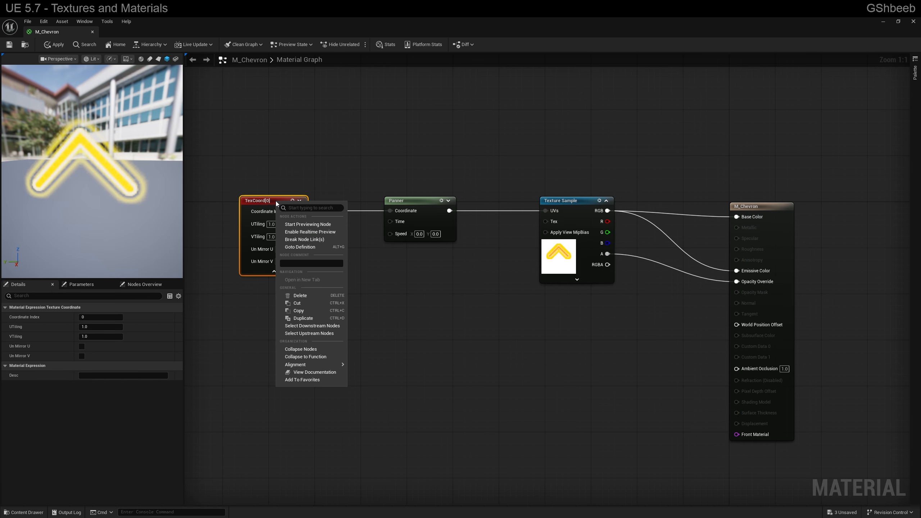
{"action": "left_click", "coordinate": [309, 160]}
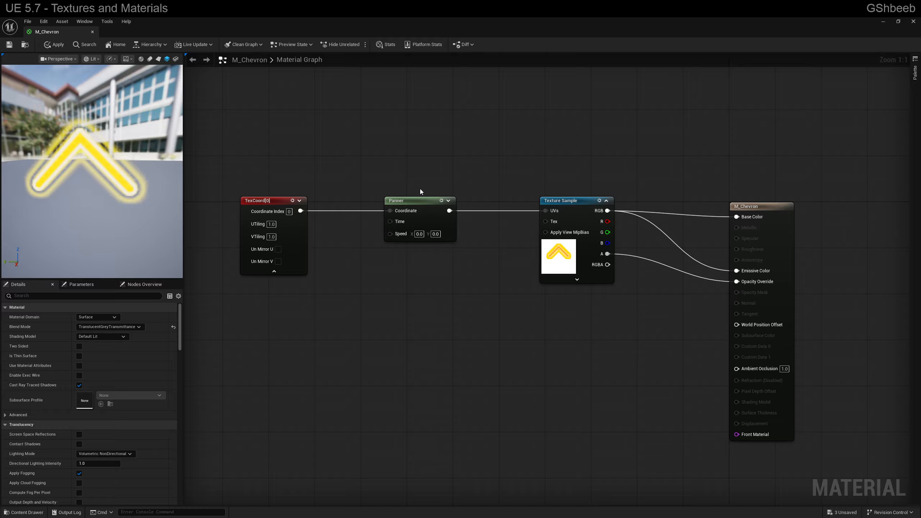
Try different speeds on the Panner node, and finish with Speed X reset to 0.0 and Speed Y set to 1.0
{"action": "left_click", "coordinate": [415, 211]}
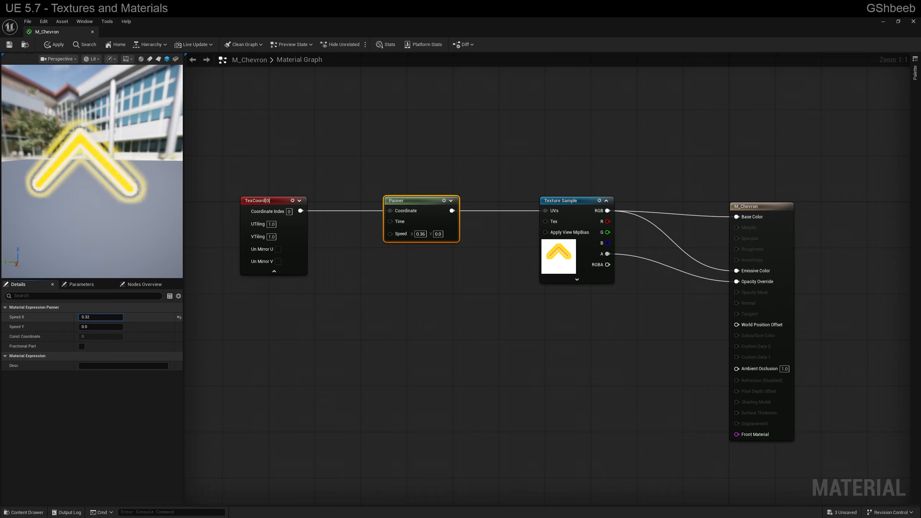
{"action": "left_click_drag", "start_coordinate": [101, 317], "coordinate": [94, 327]}
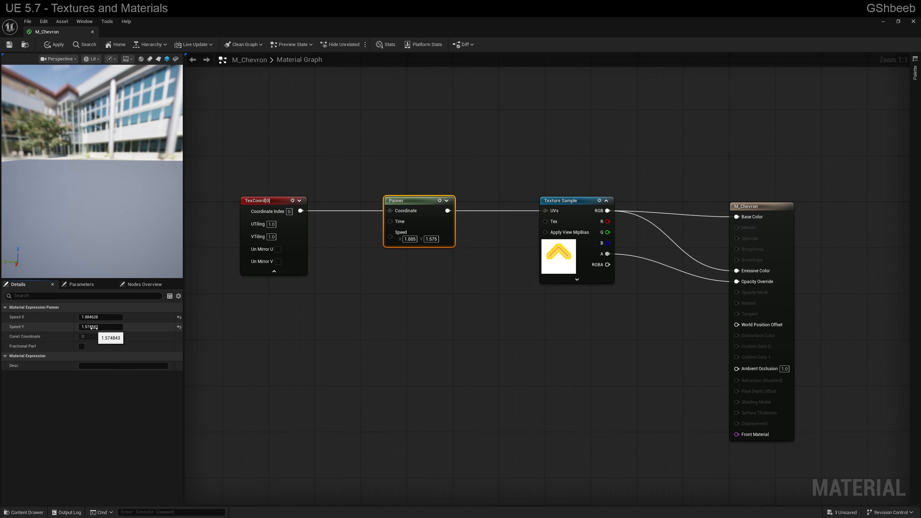
{"action": "left_click", "coordinate": [179, 318]}
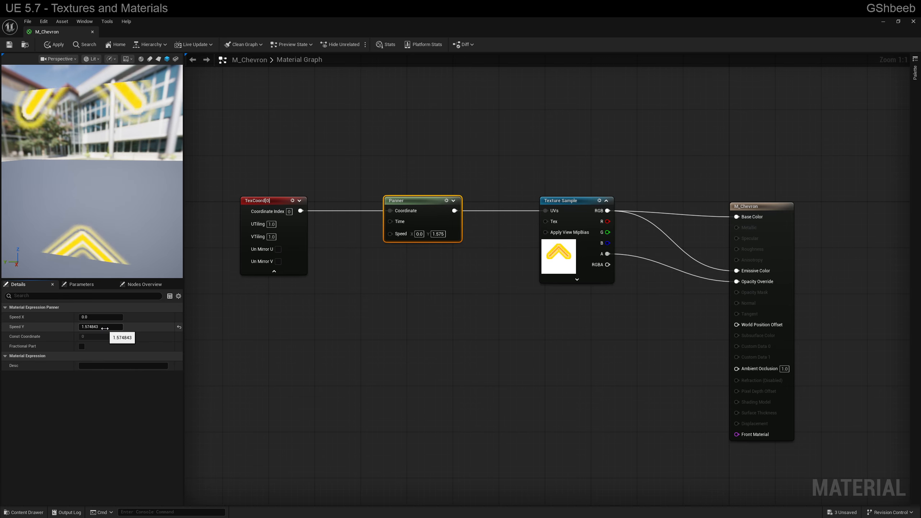
{"action": "left_click", "coordinate": [123, 327]}
{"action": "type", "text": "1"}
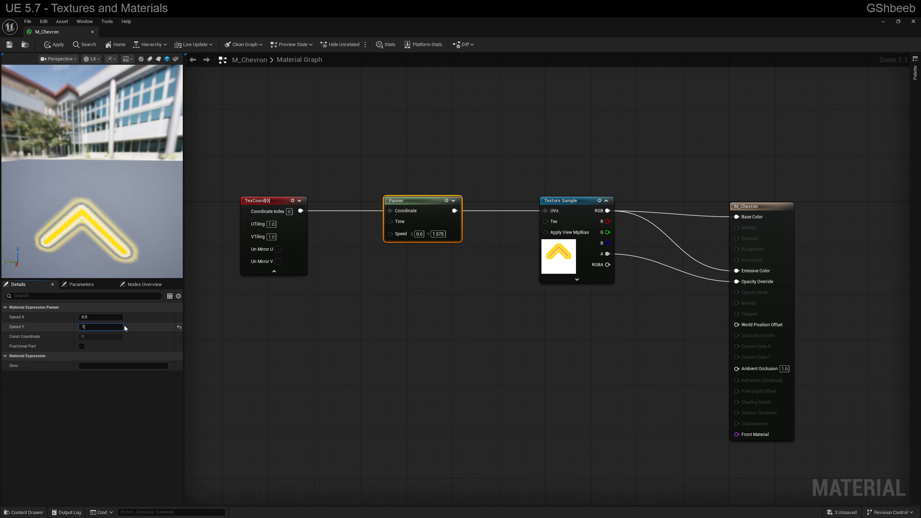
{"action": "key", "text": "Return"}
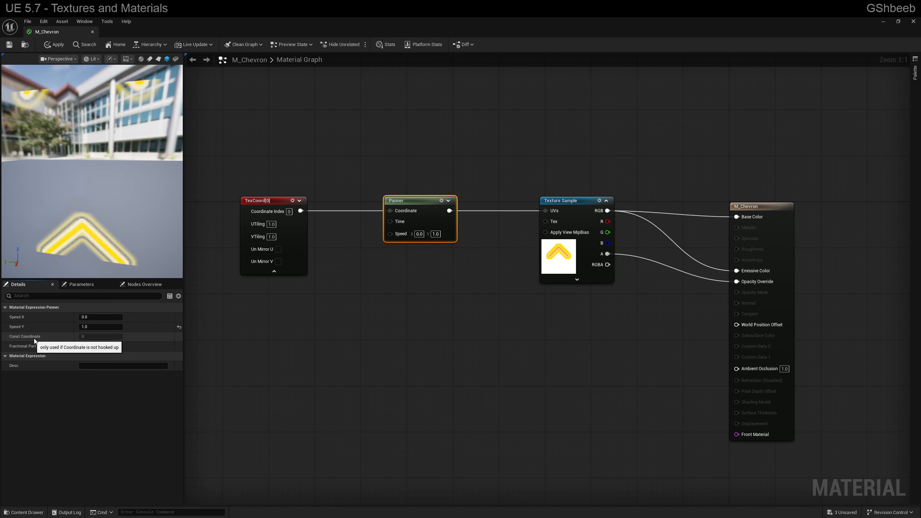
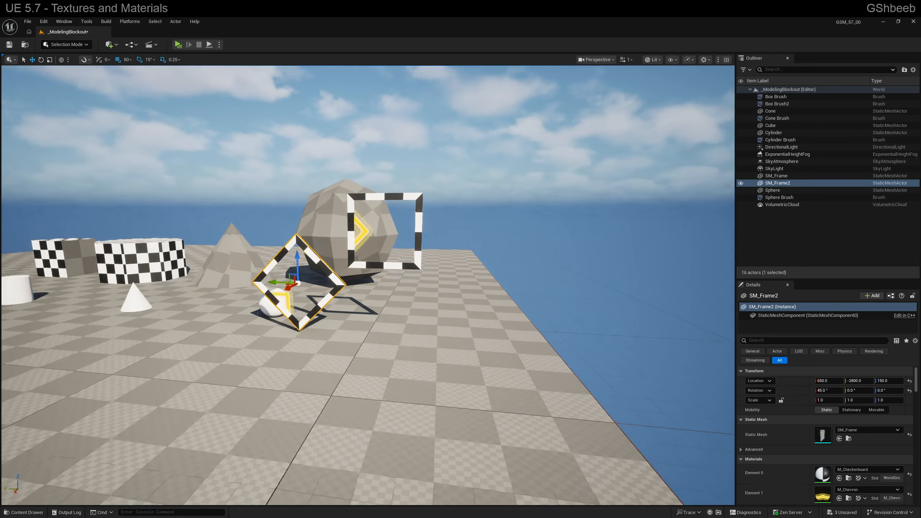
Open M_Chevron again from the Materials folder and preview it on the cube with a chevron facing the camera
{"action": "right_click_drag", "start_coordinate": [321, 328], "coordinate": [314, 324]}
{"action": "key", "text": "ctrl+space"}
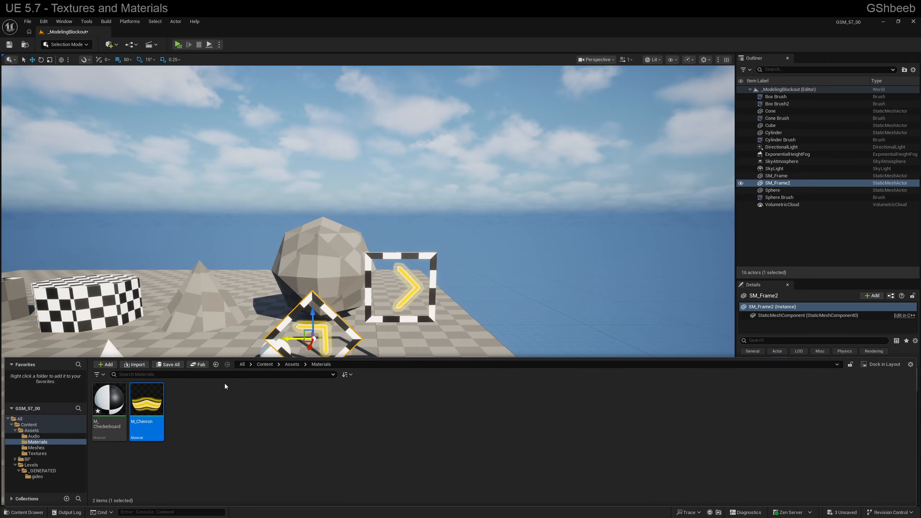
{"action": "double_click", "coordinate": [148, 410]}
{"action": "right_click_drag", "start_coordinate": [460, 319], "coordinate": [490, 318]}
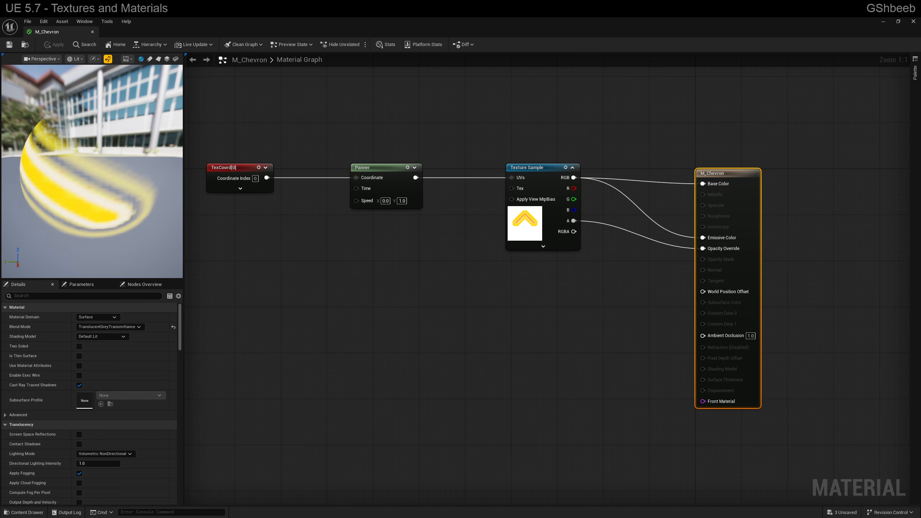
{"action": "left_click", "coordinate": [167, 59]}
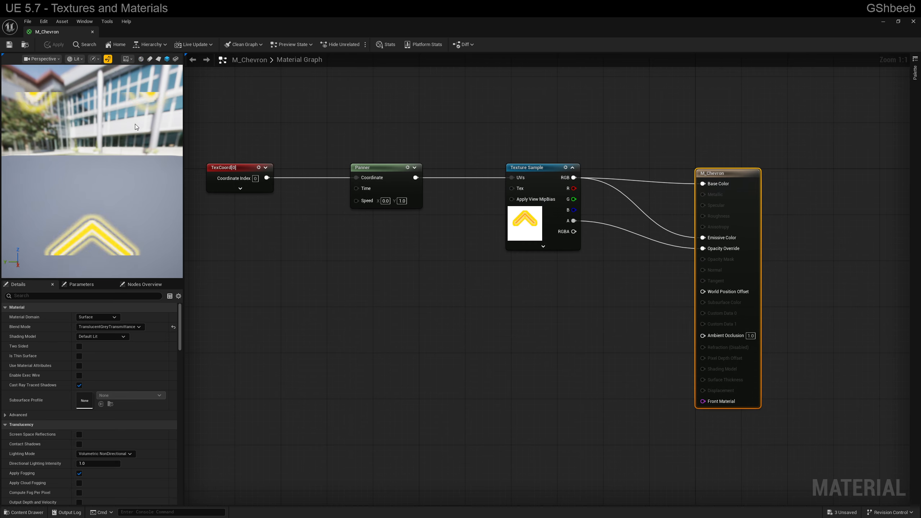
{"action": "left_click_drag", "start_coordinate": [123, 139], "coordinate": [131, 167]}
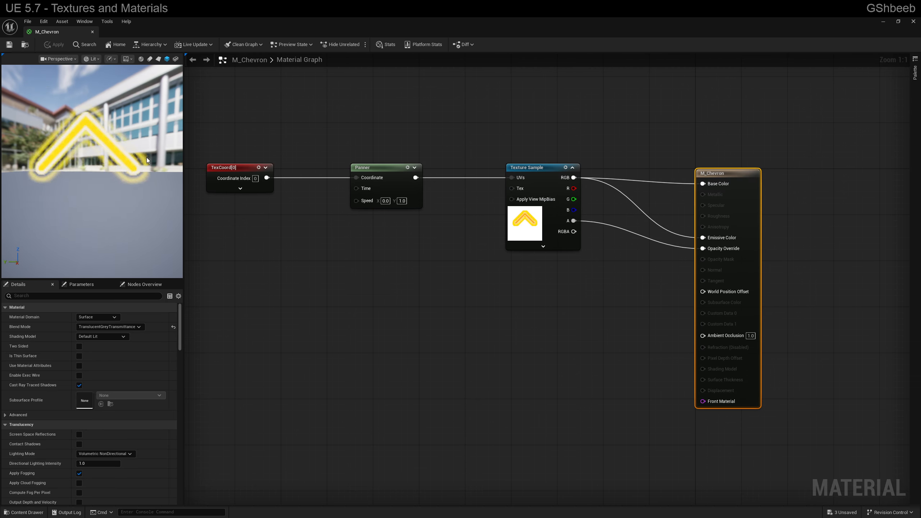
Add a Vector Parameter node in the empty graph area below the Panner node
{"action": "right_click_drag", "start_coordinate": [363, 269], "coordinate": [437, 259]}
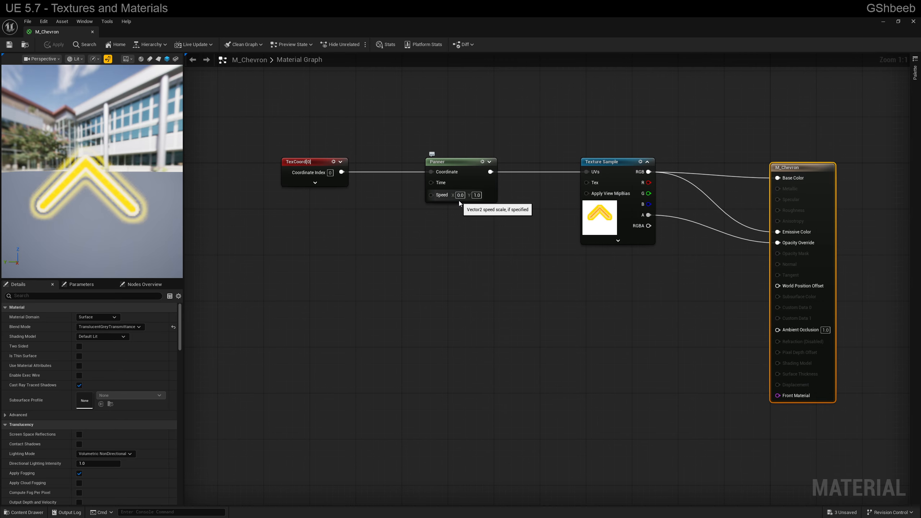
{"action": "left_click", "coordinate": [478, 196]}
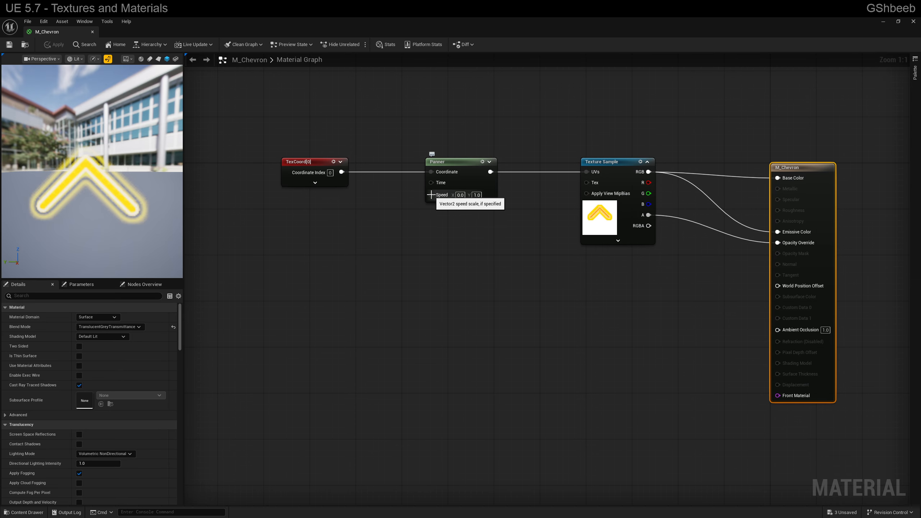
{"action": "left_click", "coordinate": [369, 256]}
{"action": "right_click", "coordinate": [315, 257]}
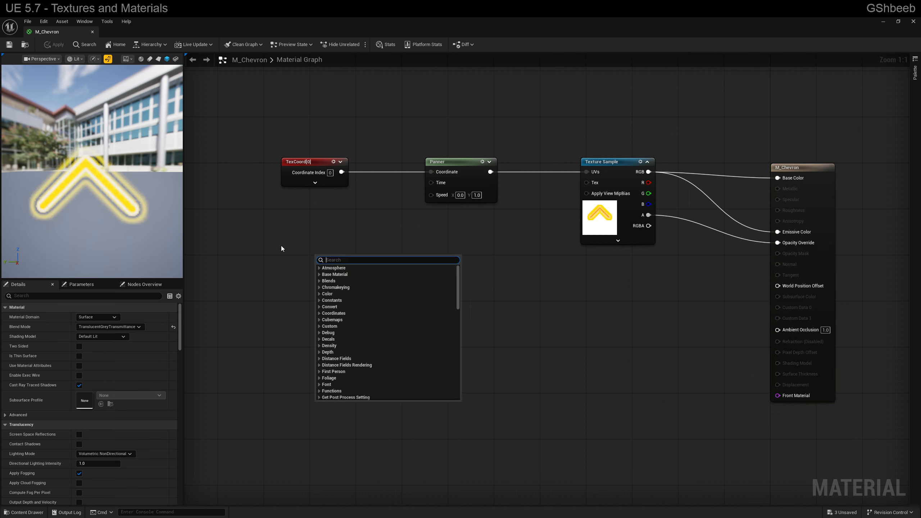
{"action": "type", "text": "parameter"}
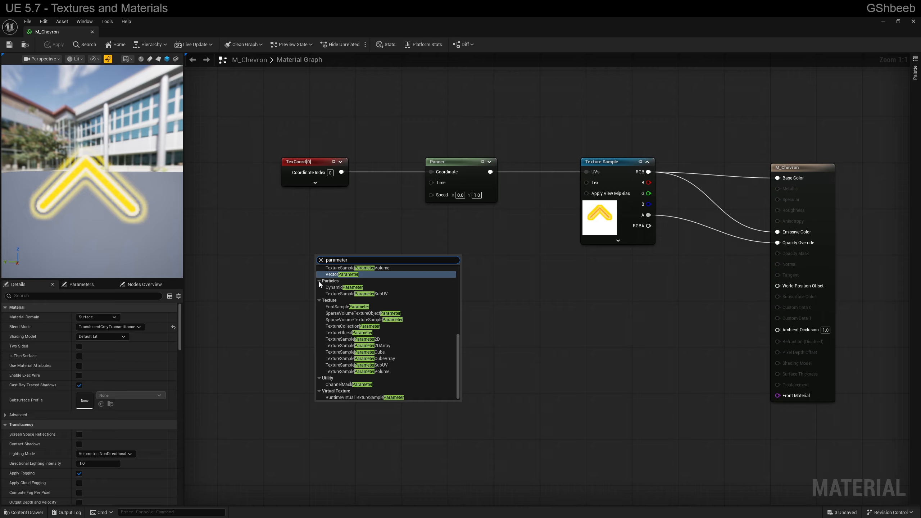
{"action": "left_click", "coordinate": [339, 275]}
{"action": "left_click_drag", "start_coordinate": [352, 254], "coordinate": [307, 340]}
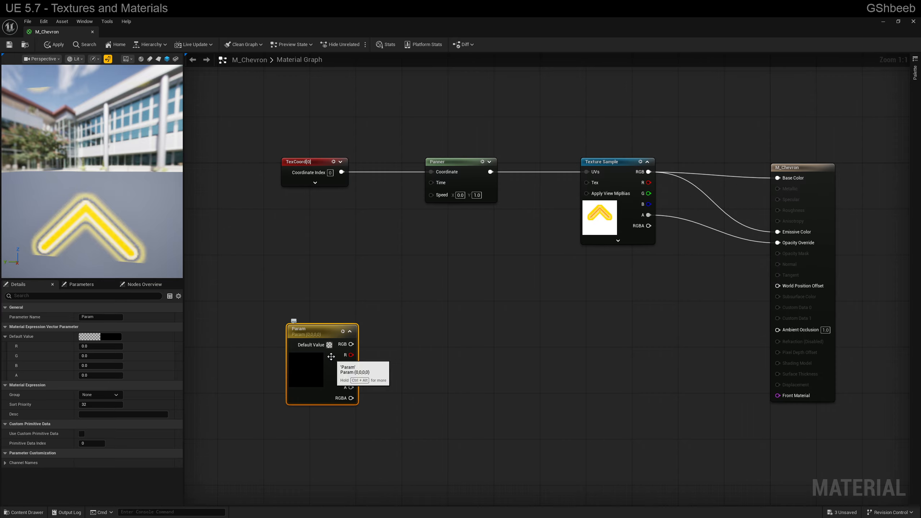
{"action": "left_click_drag", "start_coordinate": [312, 330], "coordinate": [486, 320]}
Place one-, two-, three- and four-component constant nodes in a row below the TexCoord and Panner nodes
{"action": "left_click", "coordinate": [294, 276]}
{"action": "key", "text": "1"}
{"action": "left_click", "coordinate": [285, 254]}
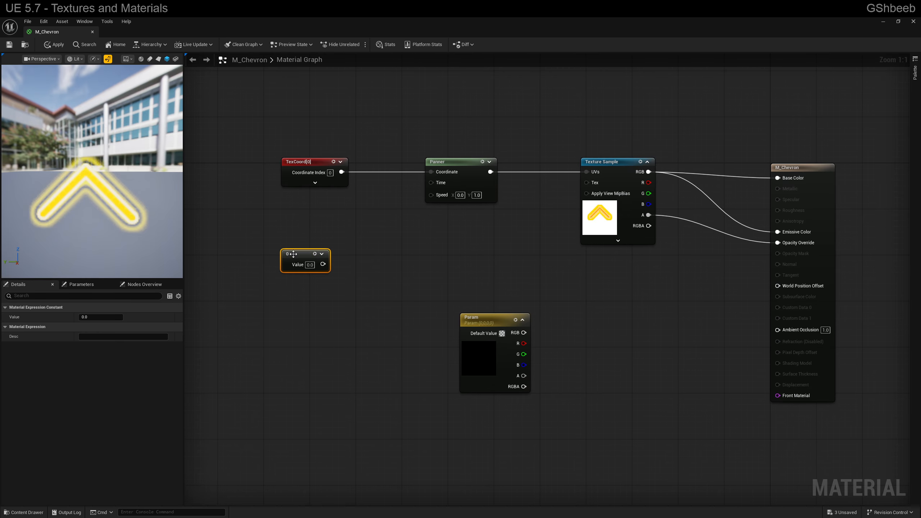
{"action": "key", "text": "2"}
{"action": "left_click", "coordinate": [348, 255]}
{"action": "key", "text": "3"}
{"action": "left_click", "coordinate": [410, 259]}
{"action": "key", "text": "4"}
{"action": "left_click", "coordinate": [548, 259]}
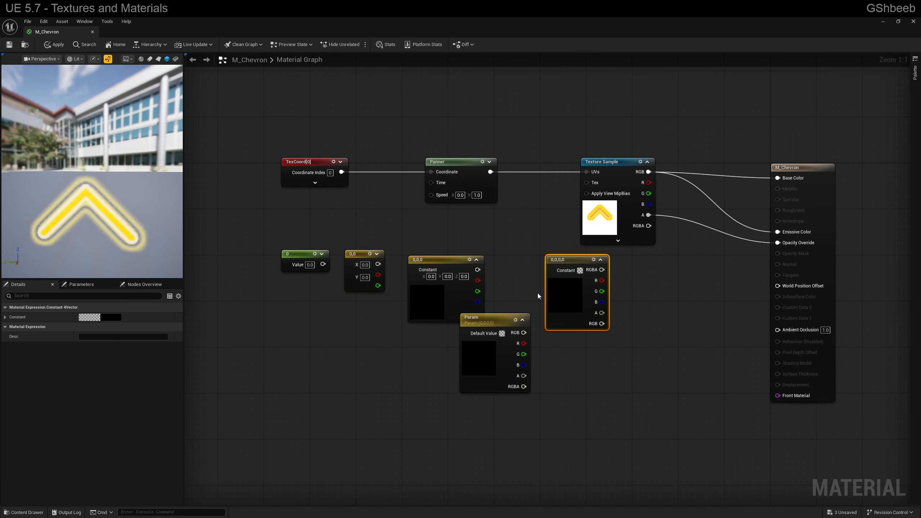
Delete the Vector Parameter node and move the four-component constant closer to the three-component one
{"action": "left_click_drag", "start_coordinate": [500, 322], "coordinate": [551, 351]}
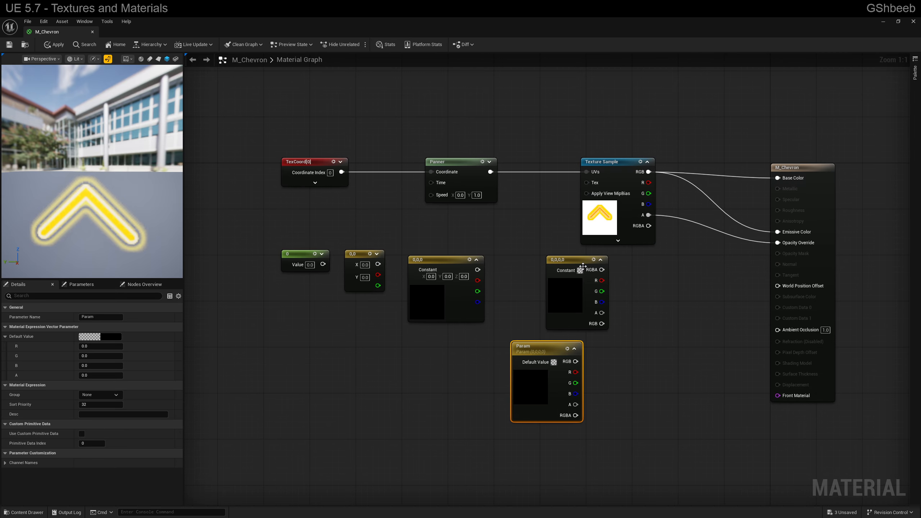
{"action": "key", "text": "Delete"}
{"action": "left_click_drag", "start_coordinate": [583, 267], "coordinate": [540, 270]}
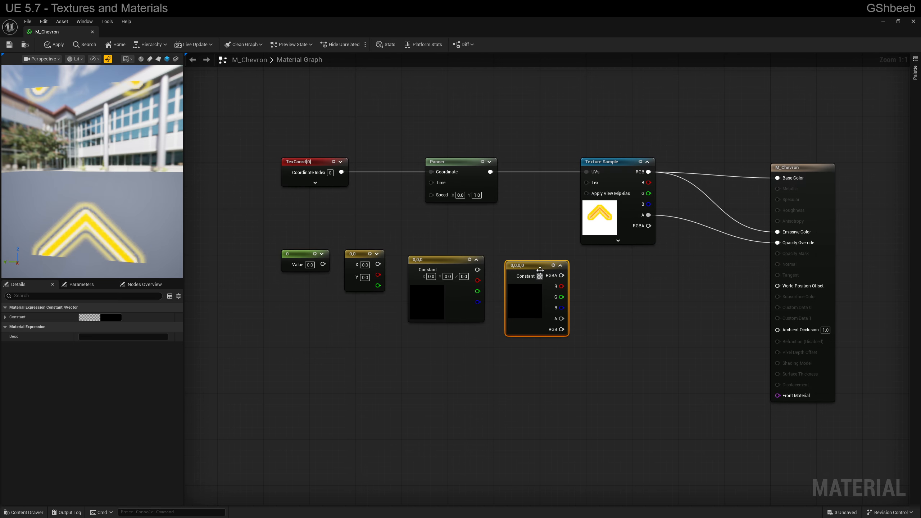
Convert the three-, two- and one-component constants to parameters
{"action": "right_click", "coordinate": [536, 269]}
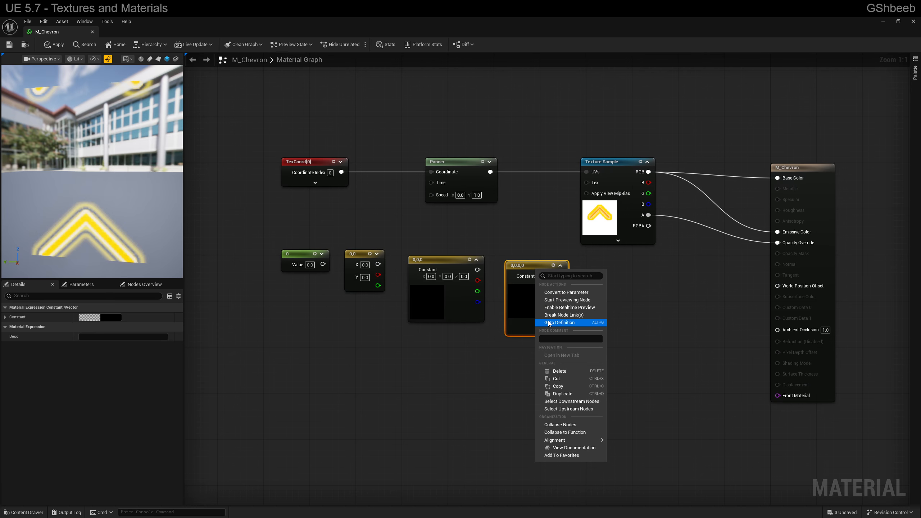
{"action": "right_click", "coordinate": [524, 264]}
{"action": "right_click", "coordinate": [466, 259]}
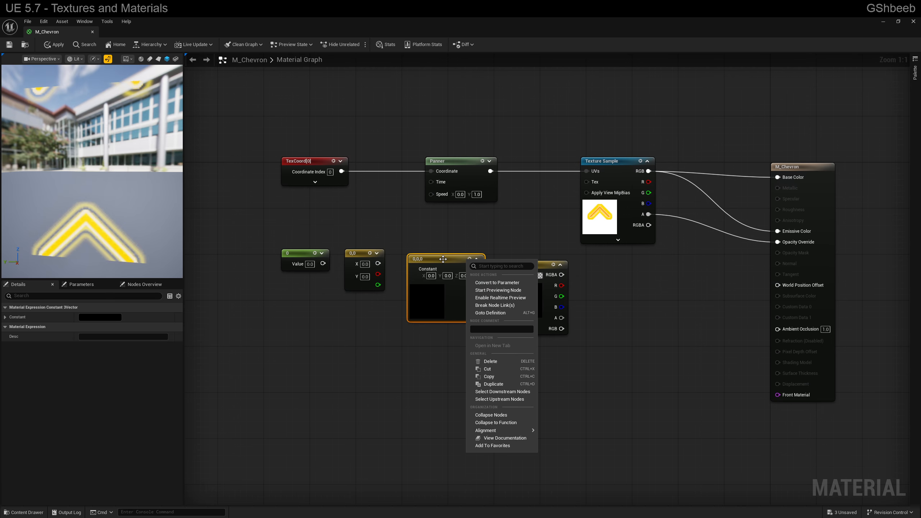
{"action": "left_click", "coordinate": [497, 282]}
{"action": "right_click", "coordinate": [363, 260]}
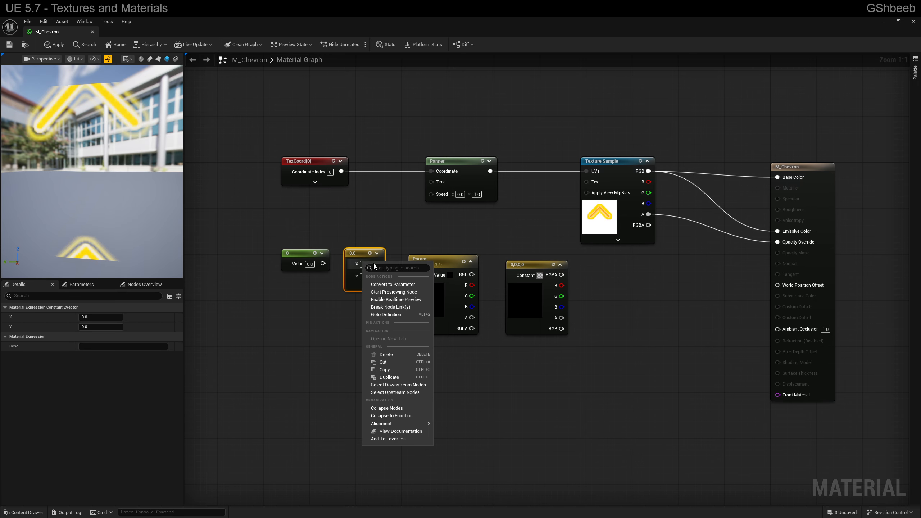
{"action": "left_click", "coordinate": [384, 284]}
{"action": "right_click", "coordinate": [299, 254]}
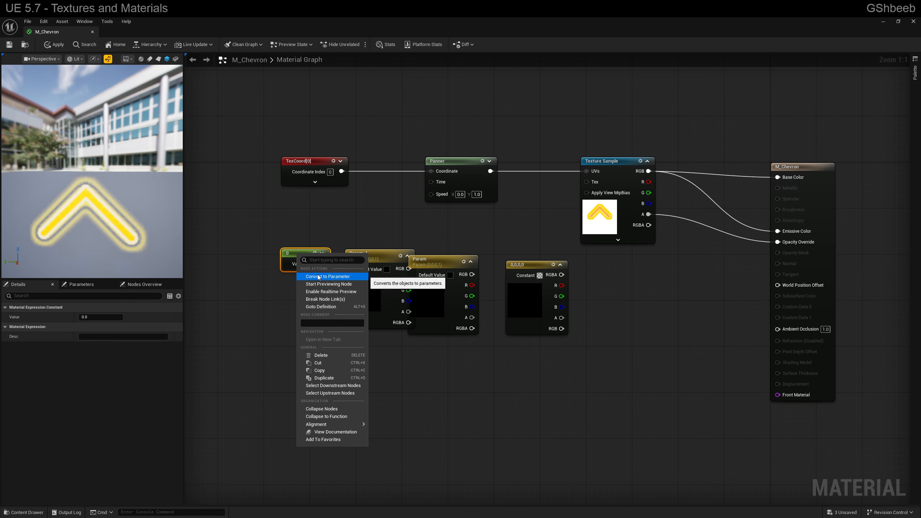
{"action": "left_click", "coordinate": [318, 277]}
{"action": "left_click", "coordinate": [379, 248]}
Delete all the trial parameter nodes and the remaining four-component constant
{"action": "left_click_drag", "start_coordinate": [445, 262], "coordinate": [466, 270]}
{"action": "left_click_drag", "start_coordinate": [404, 259], "coordinate": [537, 347]}
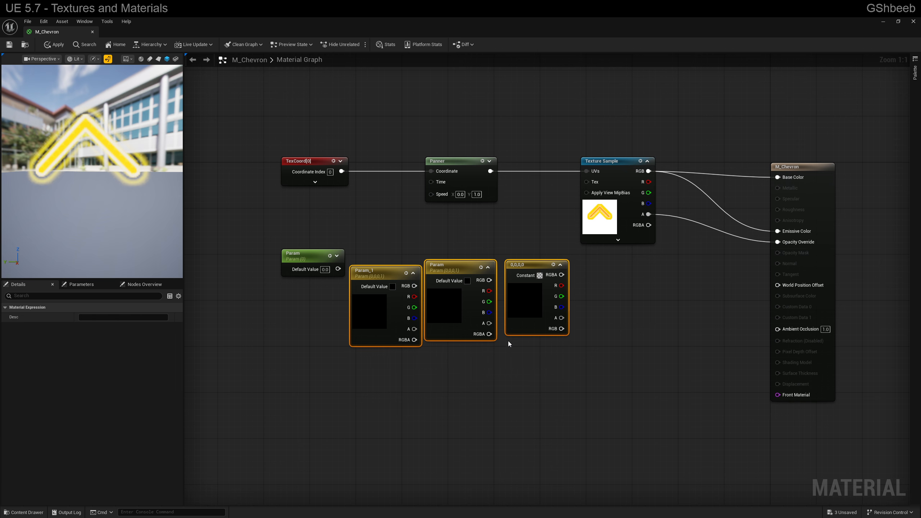
{"action": "key", "text": "Delete"}
{"action": "left_click", "coordinate": [344, 255]}
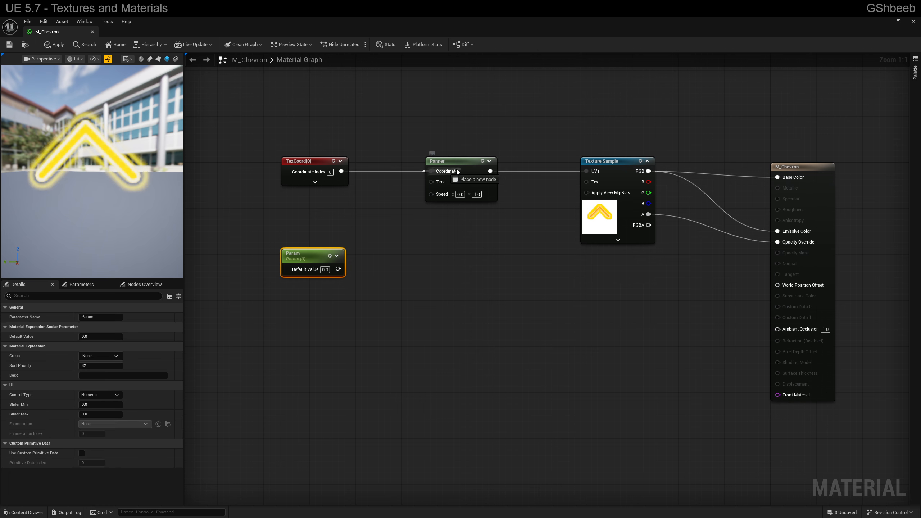
{"action": "left_click_drag", "start_coordinate": [431, 194], "coordinate": [396, 235]}
{"action": "left_click", "coordinate": [321, 262]}
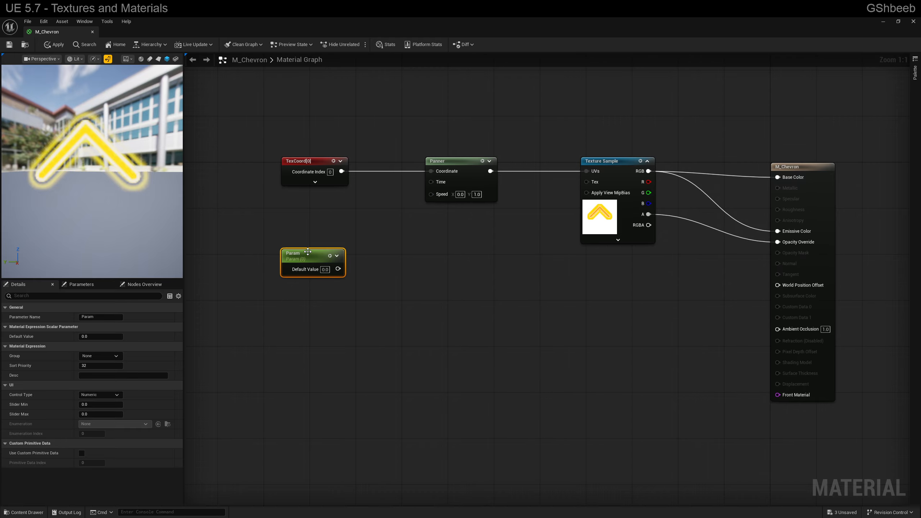
{"action": "key", "text": "F2"}
{"action": "key", "text": "BackSpace"}
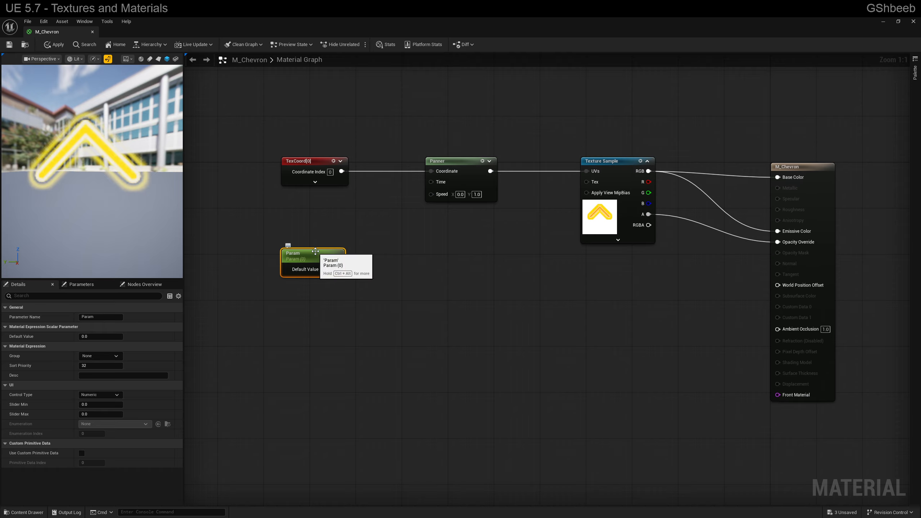
{"action": "key", "text": "Delete"}
Add a two-component constant below the TexCoord node, convert it to a parameter named Speed, and shift it away from the Panner
{"action": "left_click", "coordinate": [300, 227]}
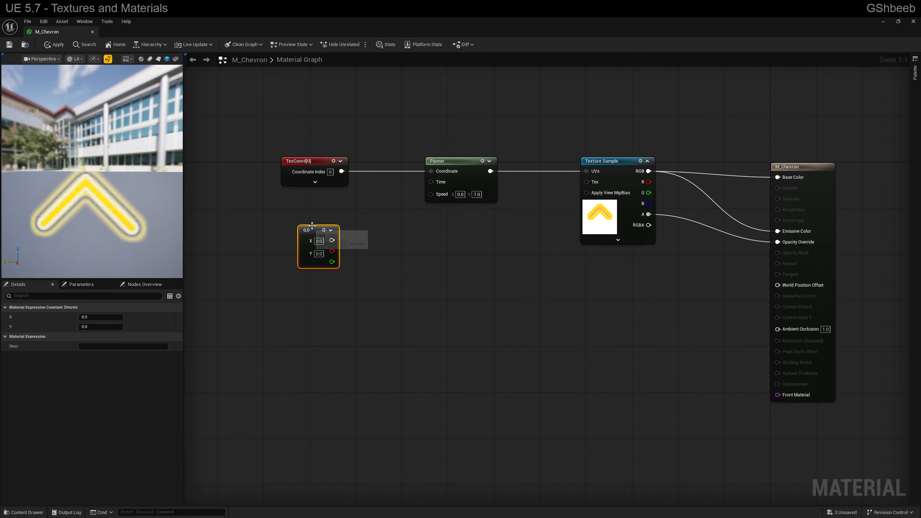
{"action": "right_click", "coordinate": [315, 234]}
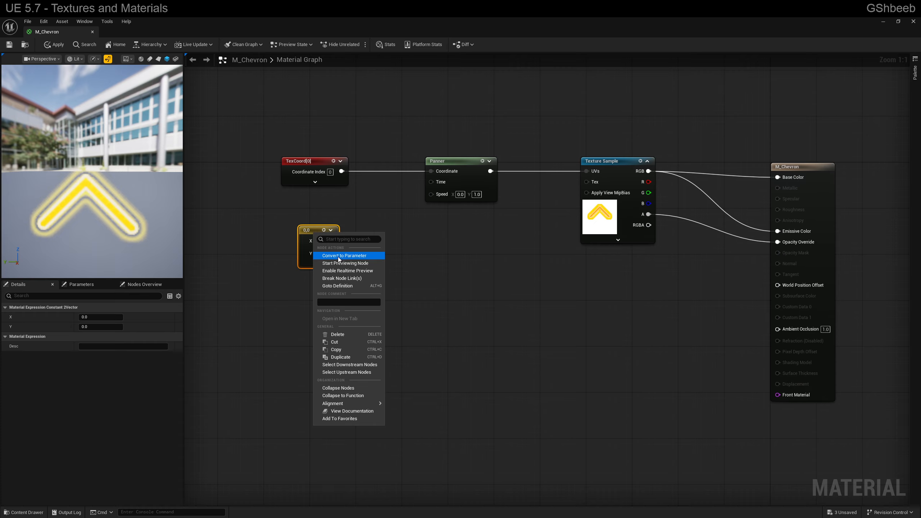
{"action": "left_click", "coordinate": [339, 256]}
{"action": "type", "text": "Speed"}
{"action": "key", "text": "Return"}
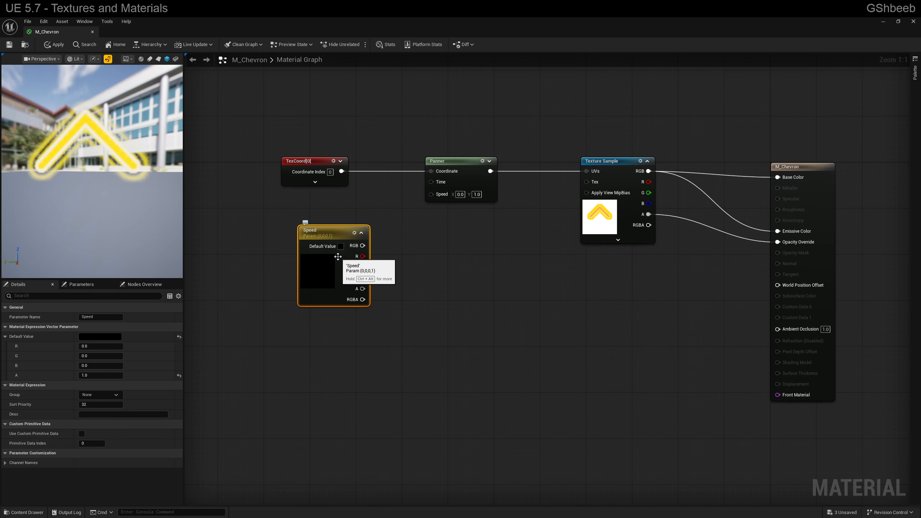
{"action": "left_click_drag", "start_coordinate": [332, 232], "coordinate": [298, 227]}
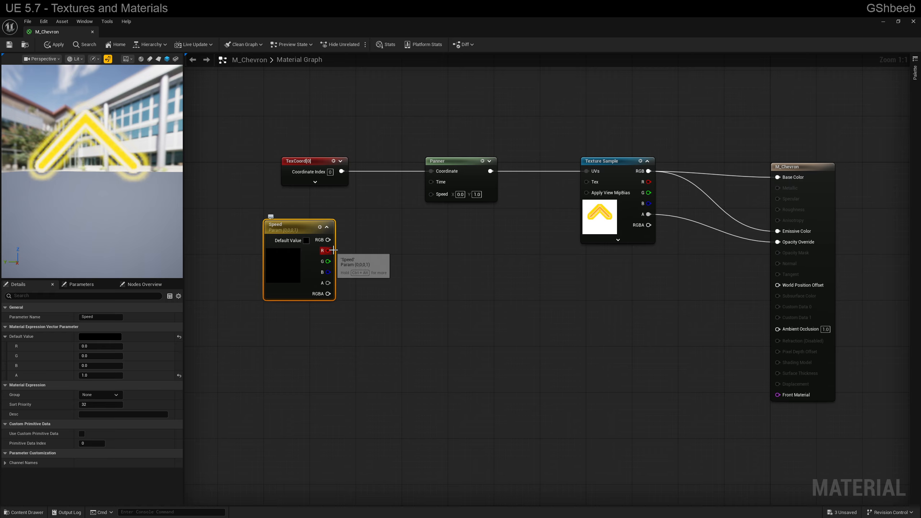
Try connecting the Speed parameter's R and G outputs to the Panner's Speed input
{"action": "left_click_drag", "start_coordinate": [328, 251], "coordinate": [430, 193]}
{"action": "left_click_drag", "start_coordinate": [327, 261], "coordinate": [431, 192]}
{"action": "left_click", "coordinate": [330, 261], "text": "alt"}
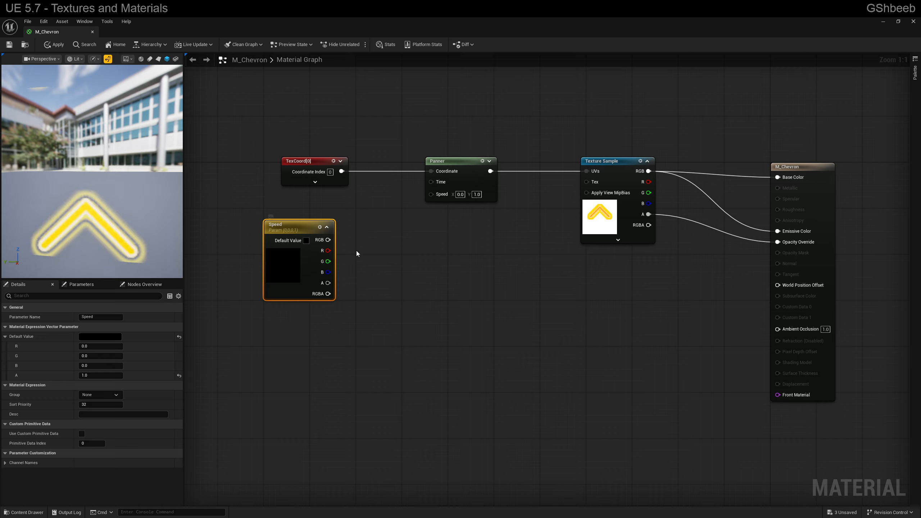
Add a ComponentMask node fed by the Speed parameter's RGB output
{"action": "left_click_drag", "start_coordinate": [330, 240], "coordinate": [364, 242]}
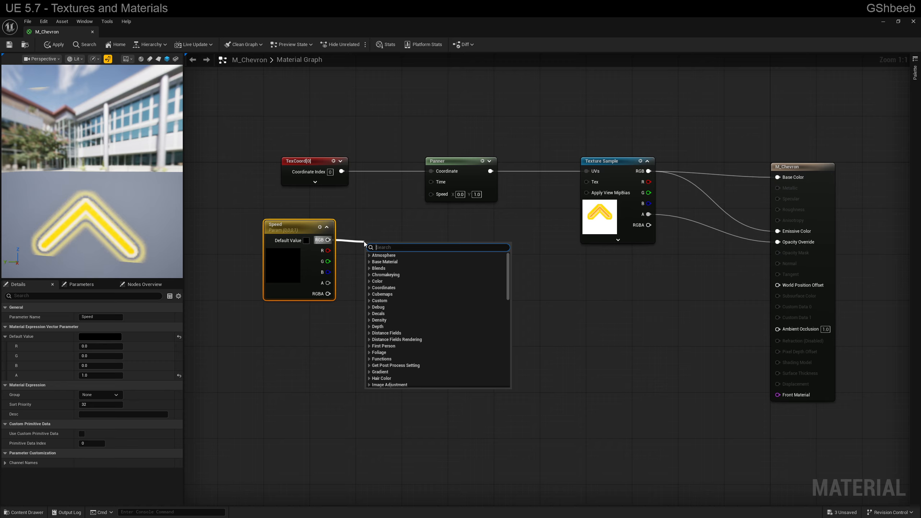
{"action": "type", "text": "mask"}
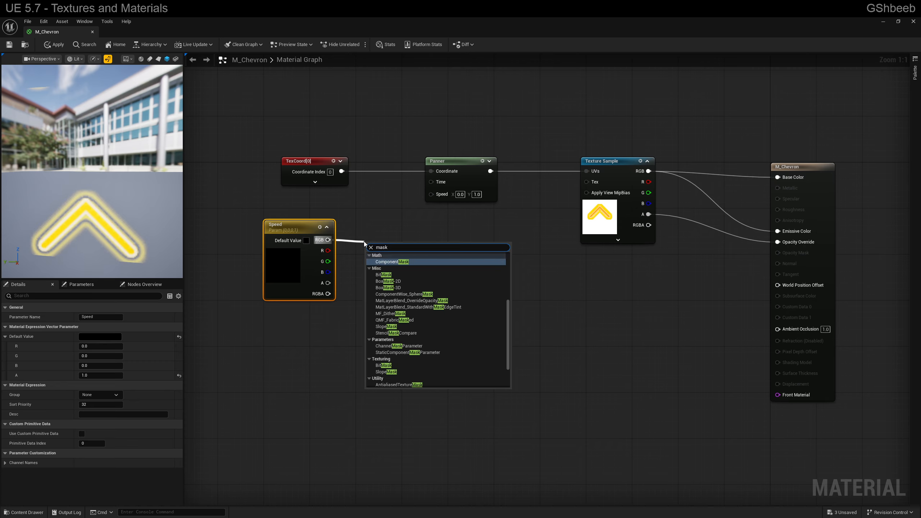
{"action": "key", "text": "Return"}
{"action": "right_click", "coordinate": [371, 251]}
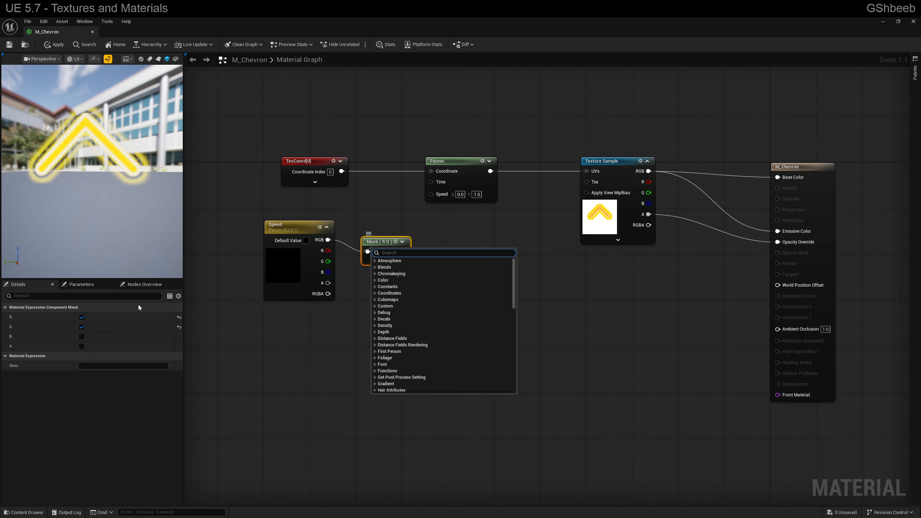
Try including the B and A channels in the mask, and return it to R and G only
{"action": "left_click", "coordinate": [82, 337]}
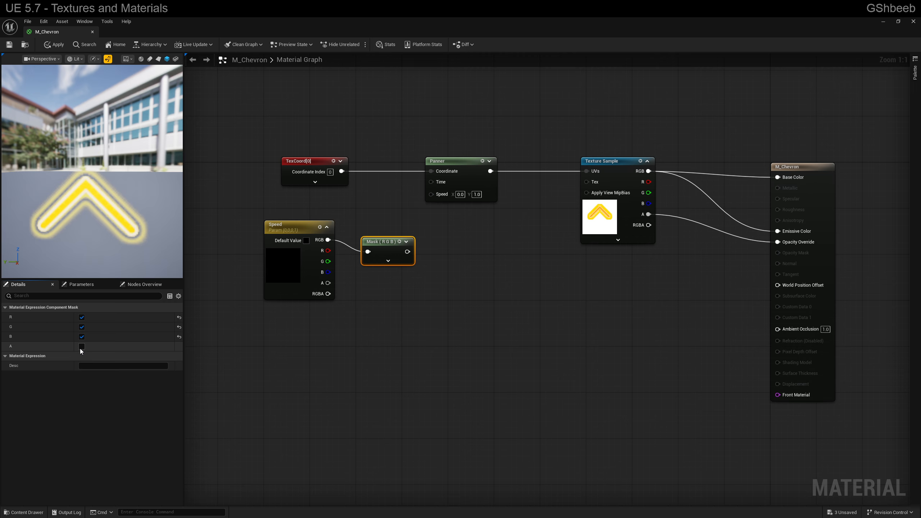
{"action": "left_click", "coordinate": [82, 346]}
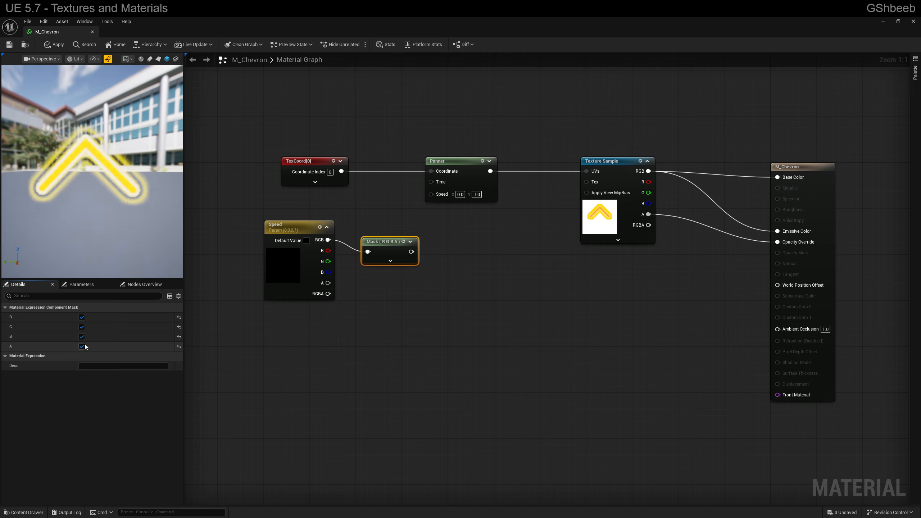
{"action": "left_click", "coordinate": [81, 347]}
{"action": "left_click", "coordinate": [82, 337]}
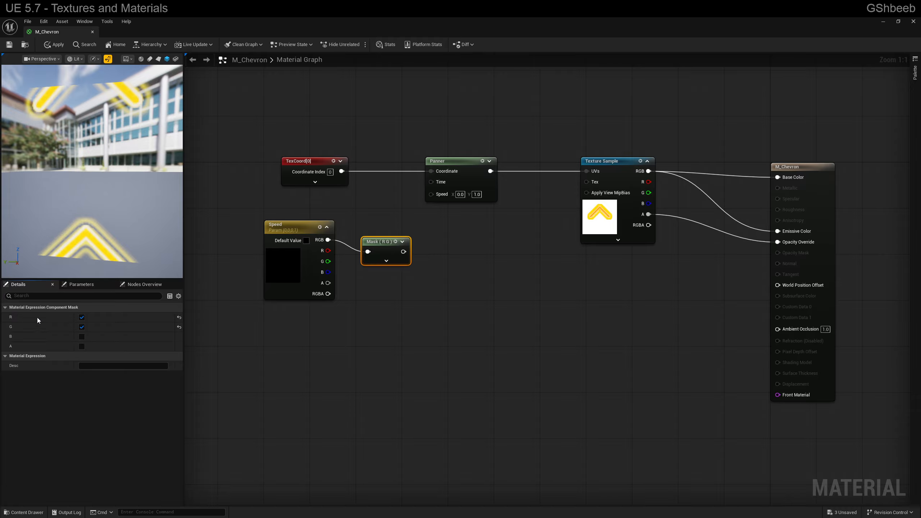
Connect the Mask node's output to the Panner's Speed input and try masking the R and B channels
{"action": "left_click_drag", "start_coordinate": [403, 252], "coordinate": [431, 193]}
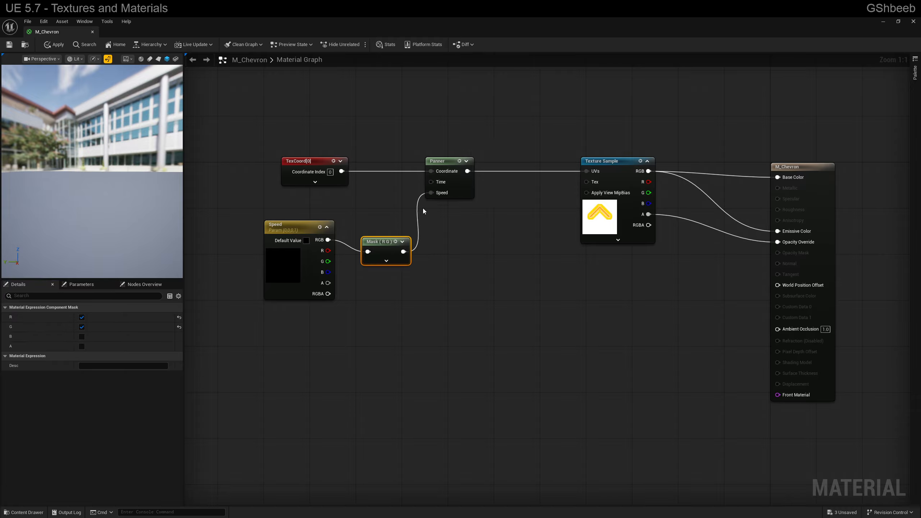
{"action": "left_click_drag", "start_coordinate": [377, 242], "coordinate": [371, 225]}
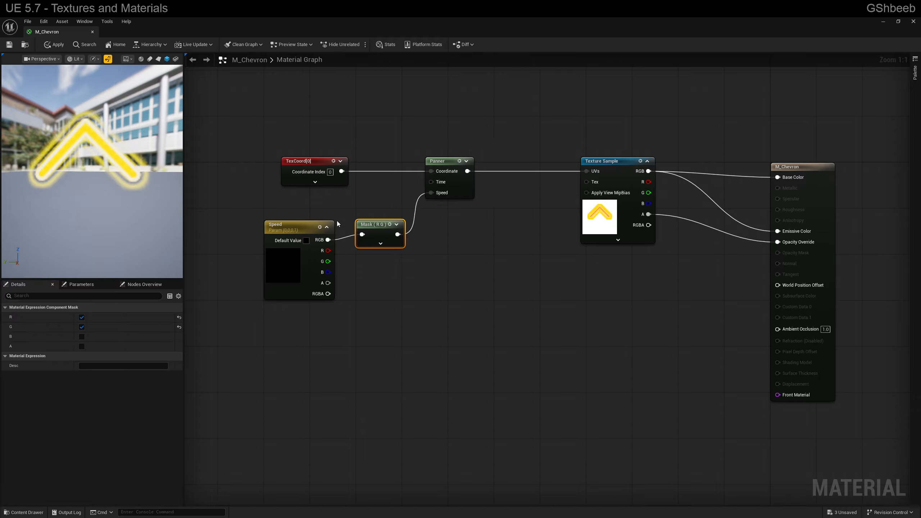
{"action": "left_click", "coordinate": [82, 336]}
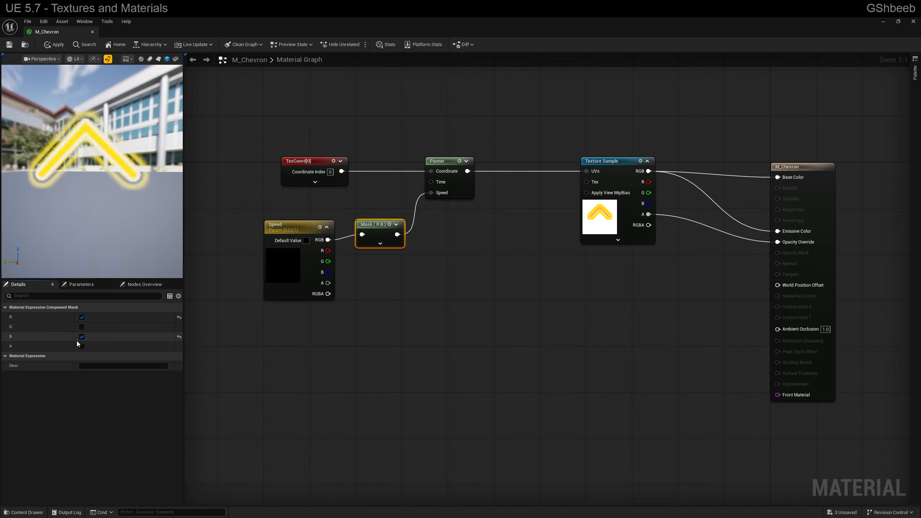
Mask only the R and G channels in the Component Mask node and close the M_Chevron editor
{"action": "left_click", "coordinate": [82, 328]}
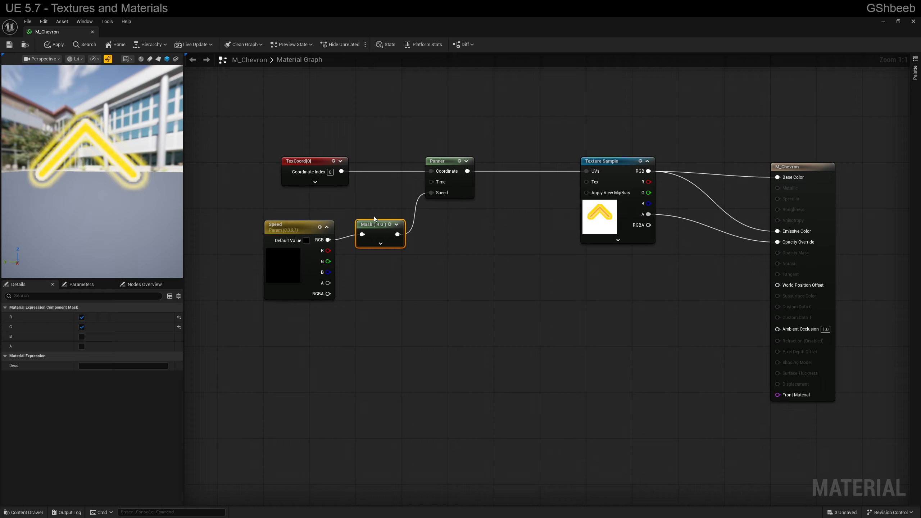
{"action": "left_click", "coordinate": [93, 32]}
{"action": "left_click", "coordinate": [482, 288]}
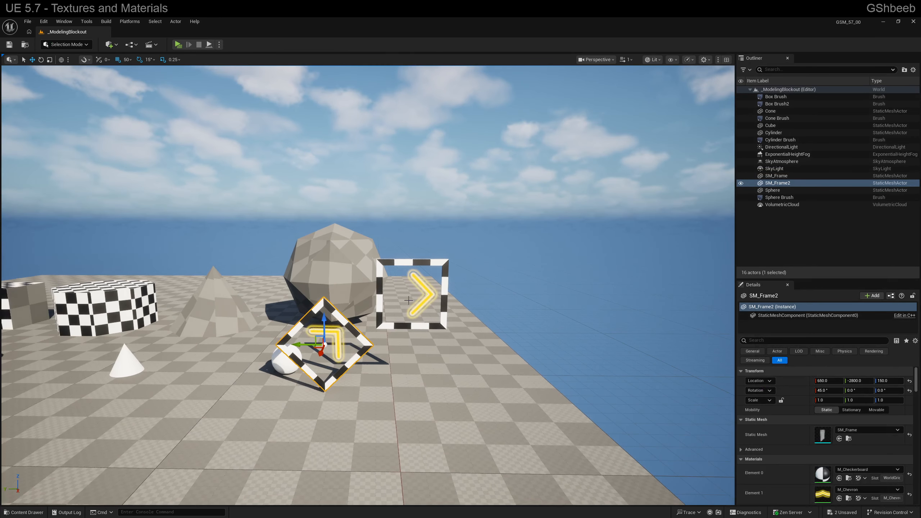
Create a material instance from M_Chevron in the Materials folder
{"action": "right_click_drag", "start_coordinate": [409, 301], "coordinate": [430, 316]}
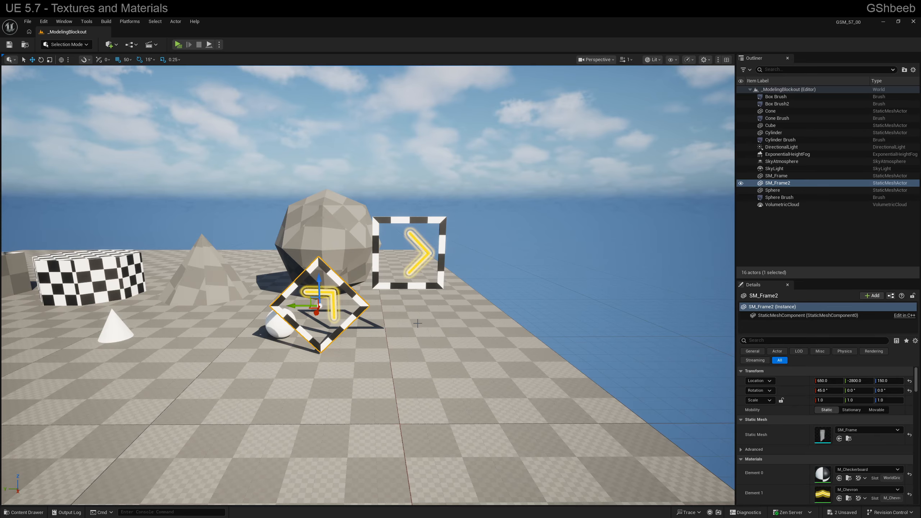
{"action": "key", "text": "ctrl+space"}
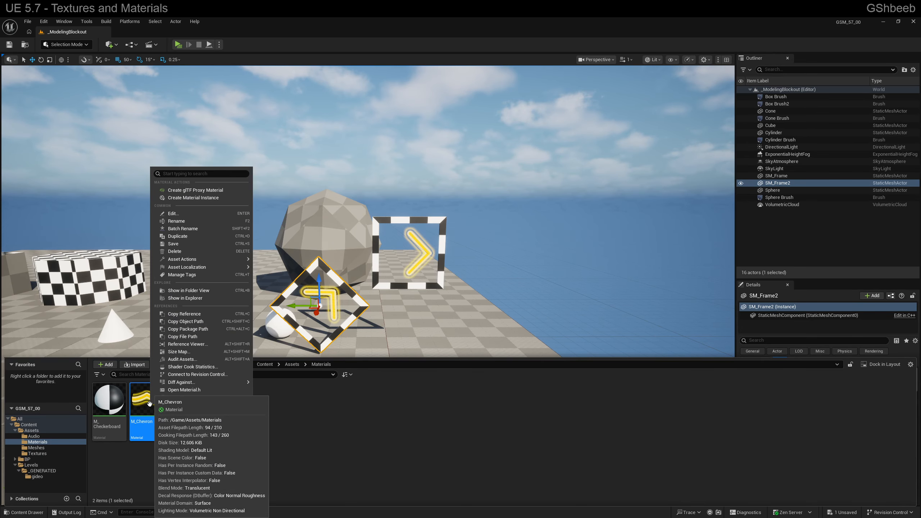
{"action": "right_click", "coordinate": [151, 405]}
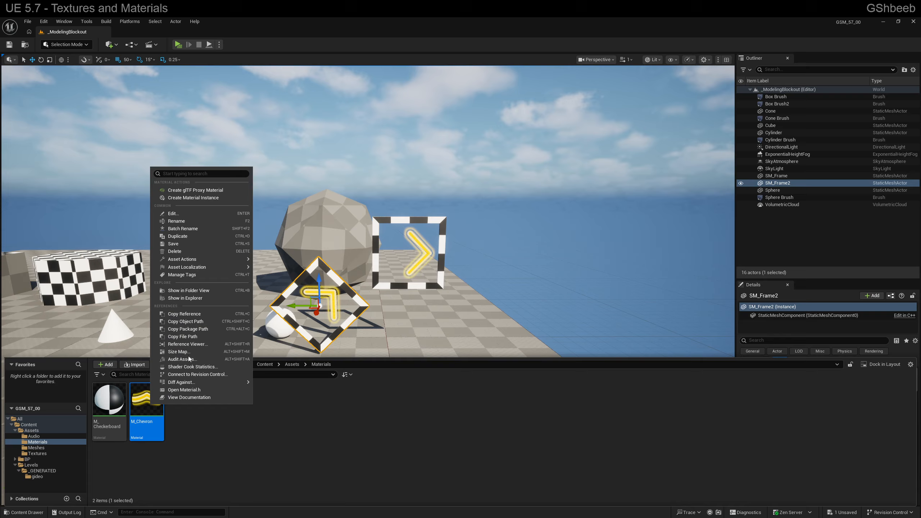
{"action": "left_click", "coordinate": [180, 198]}
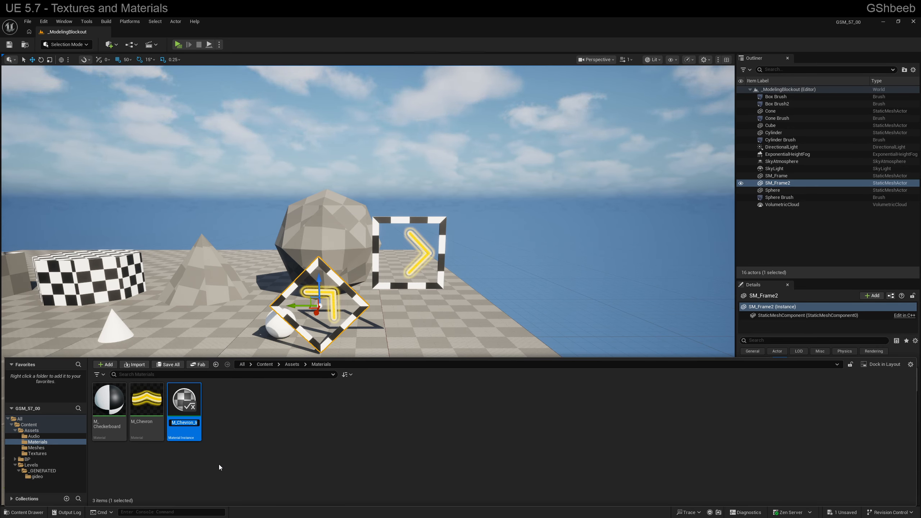
Name the new material instance MI_Chevron and save it
{"action": "key", "text": "End"}
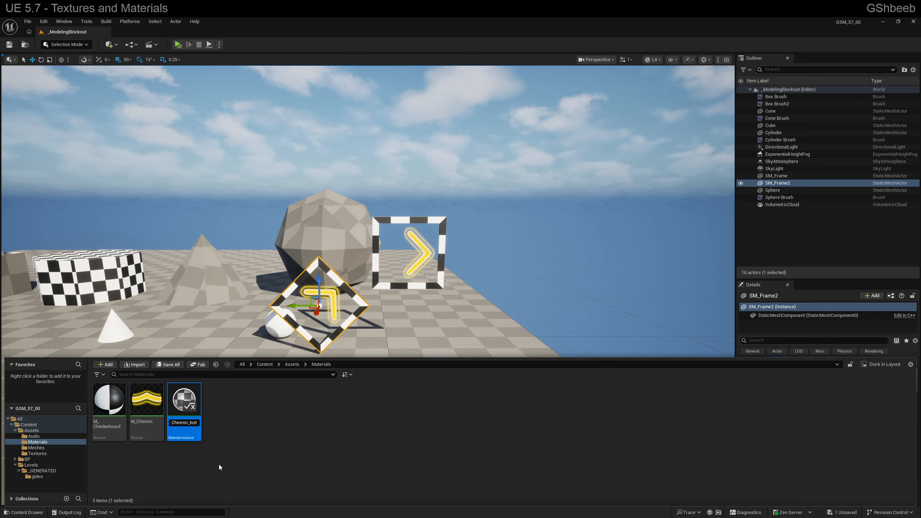
{"action": "key", "text": "BackSpace"}
{"action": "key", "text": "BackSpace"}
{"action": "key", "text": "BackSpace"}
{"action": "key", "text": "BackSpace"}
{"action": "key", "text": "BackSpace"}
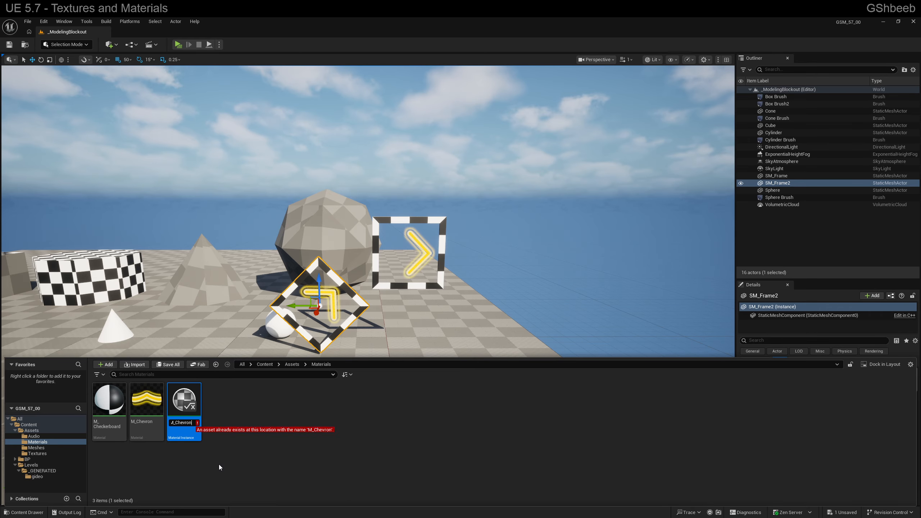
{"action": "type", "text": "I"}
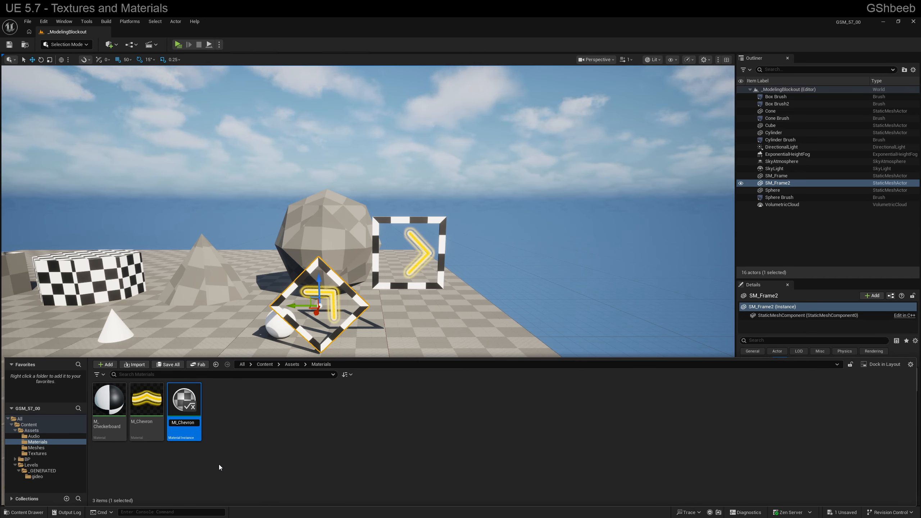
{"action": "key", "text": "Return"}
{"action": "key", "text": "ctrl+s"}
{"action": "left_click", "coordinate": [219, 464]}
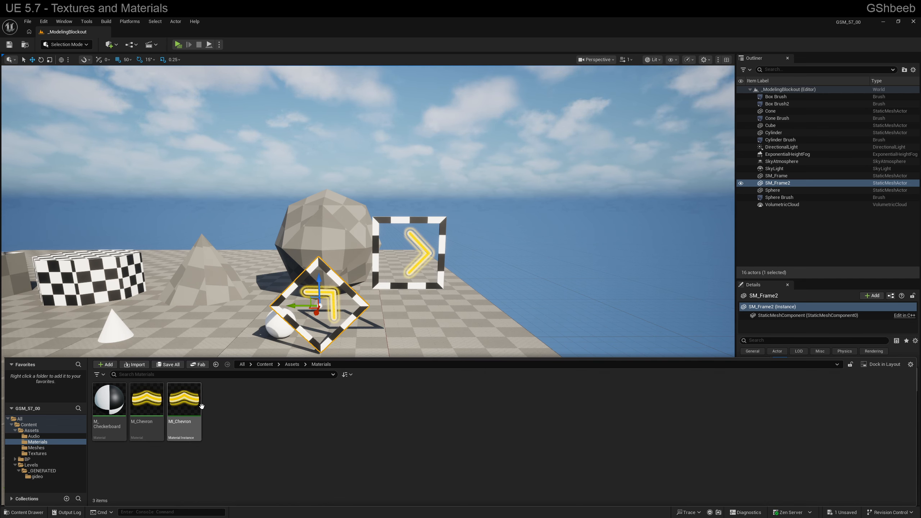
Assign MI_Chevron to material Element 1 of both SM_Frame2 and SM_Frame
{"action": "left_click_drag", "start_coordinate": [189, 417], "coordinate": [846, 490]}
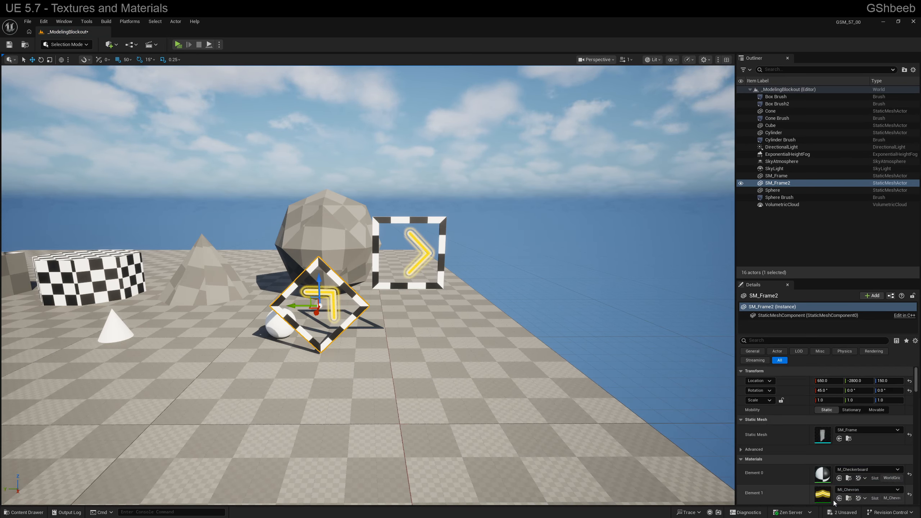
{"action": "left_click", "coordinate": [434, 283]}
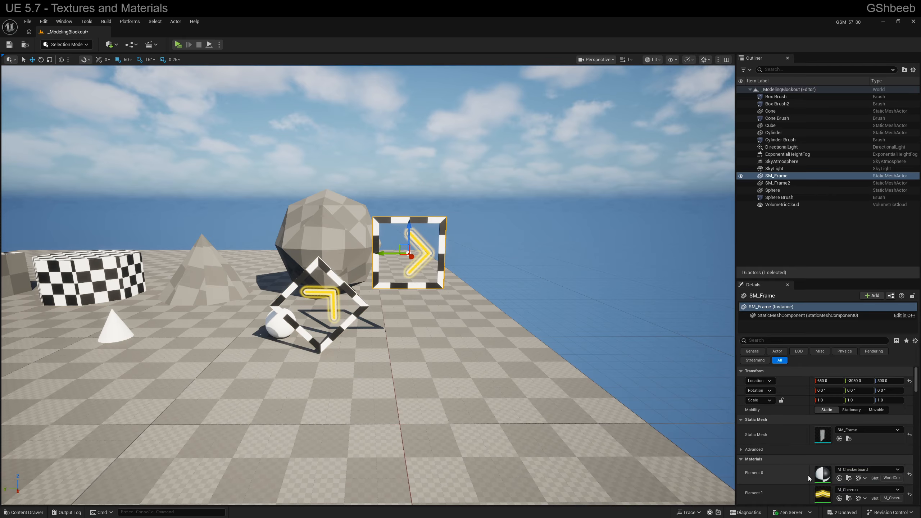
{"action": "left_click", "coordinate": [865, 489]}
{"action": "left_click", "coordinate": [845, 428]}
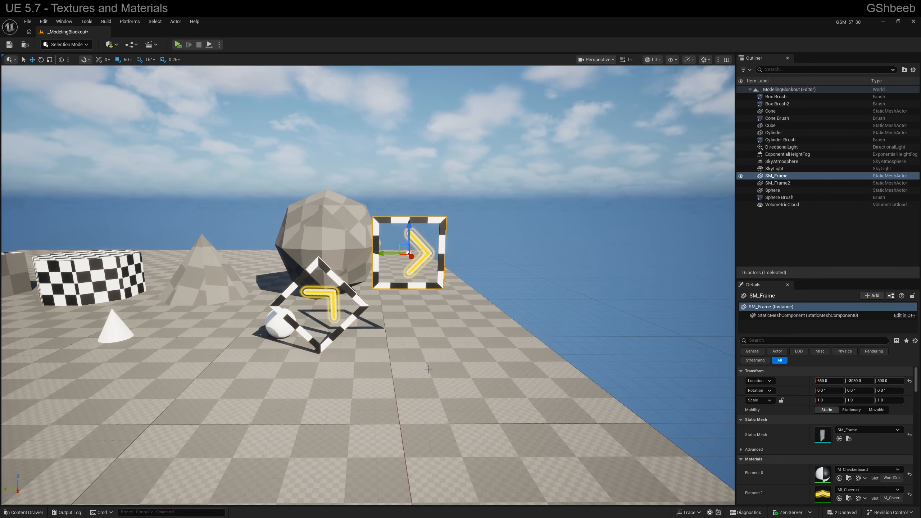
Open MI_Chevron, enable its Speed parameter override and try out different R and G values
{"action": "key", "text": "ctrl+space"}
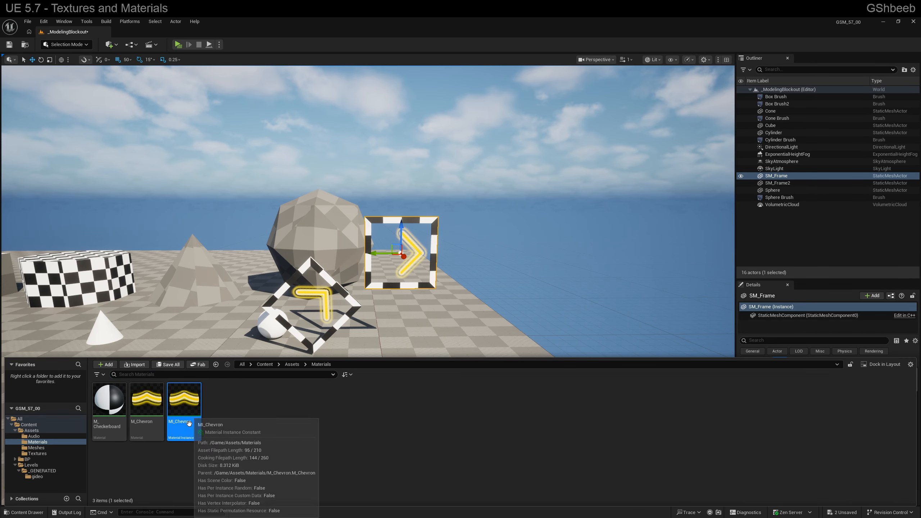
{"action": "double_click", "coordinate": [183, 430]}
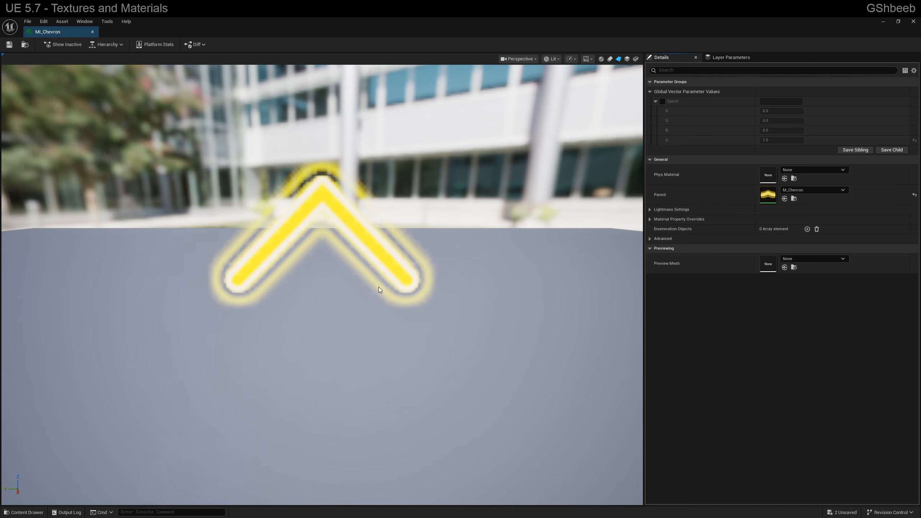
{"action": "left_click", "coordinate": [662, 101]}
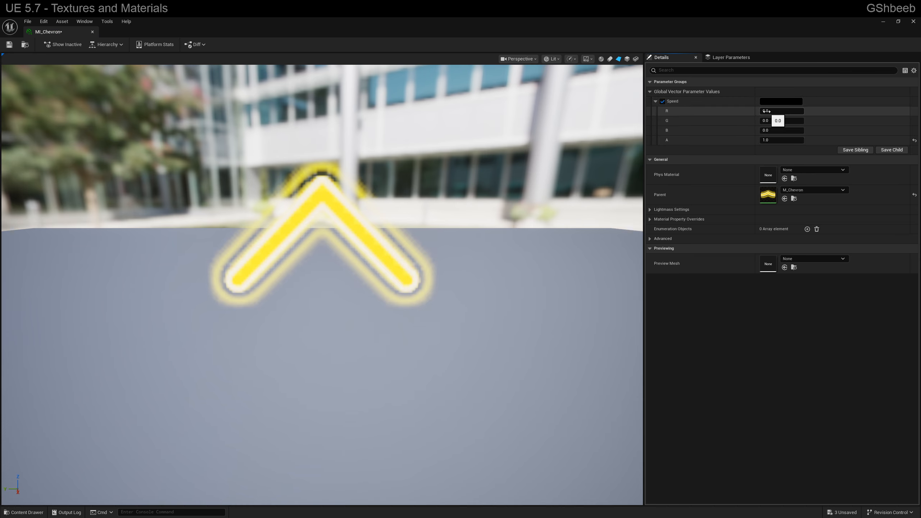
{"action": "left_click_drag", "start_coordinate": [766, 112], "coordinate": [792, 120]}
Set Speed's R to 0 and G to 1 in MI_Chevron and save the instance
{"action": "left_click", "coordinate": [782, 112]}
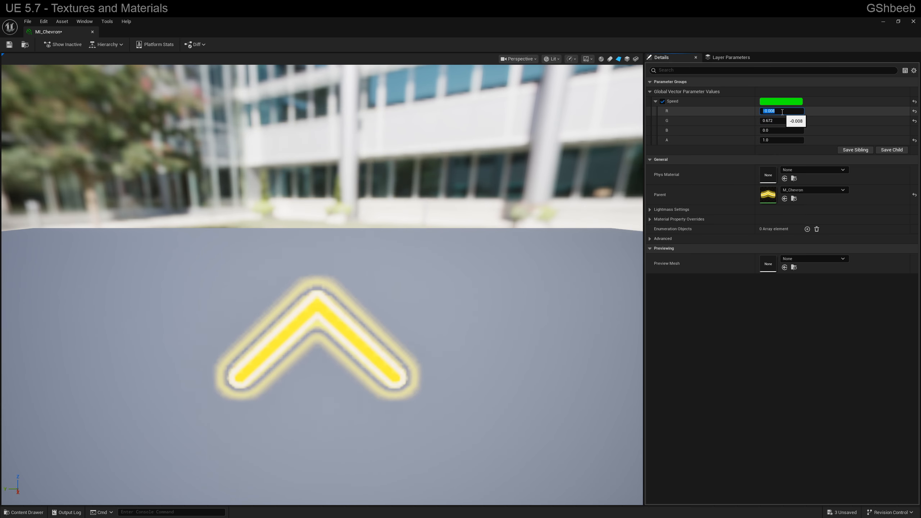
{"action": "type", "text": "0"}
{"action": "key", "text": "Return"}
{"action": "key", "text": "Tab"}
{"action": "type", "text": "1"}
{"action": "key", "text": "Return"}
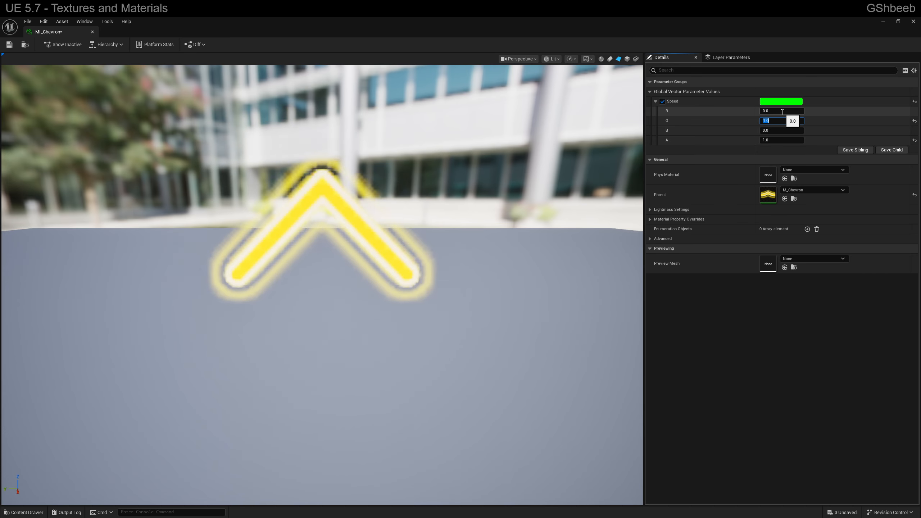
{"action": "key", "text": "ctrl+s"}
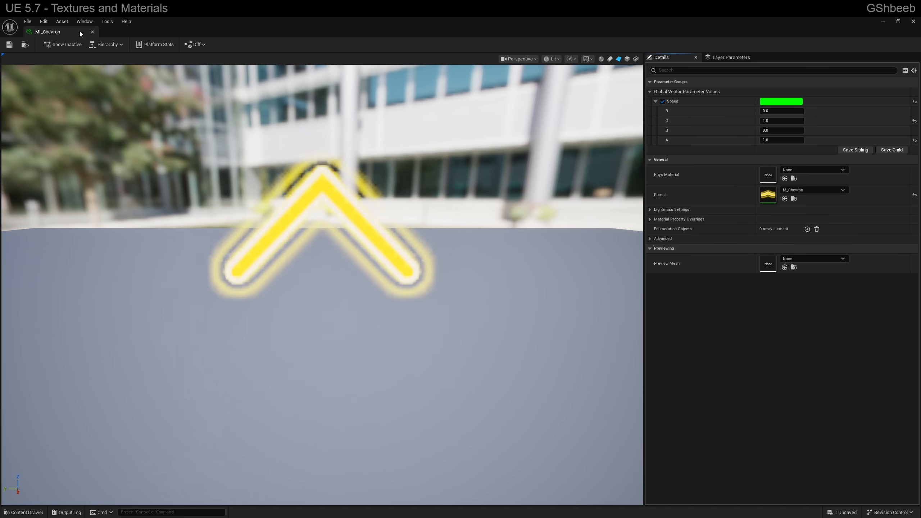
With the MI_Chevron editor floating over the level, set Speed's G to 2, and close the editor
{"action": "left_click_drag", "start_coordinate": [79, 31], "coordinate": [352, 353]}
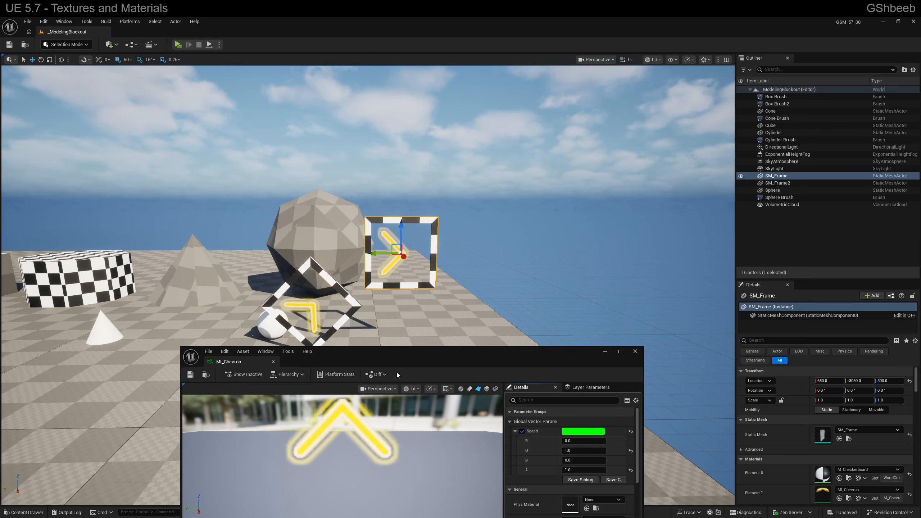
{"action": "left_click_drag", "start_coordinate": [514, 362], "coordinate": [453, 337]}
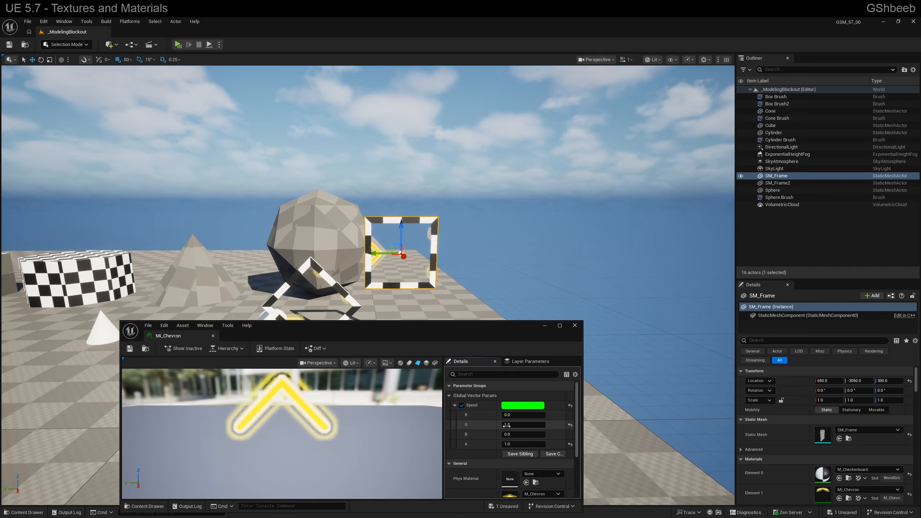
{"action": "left_click_drag", "start_coordinate": [507, 425], "coordinate": [507, 424]}
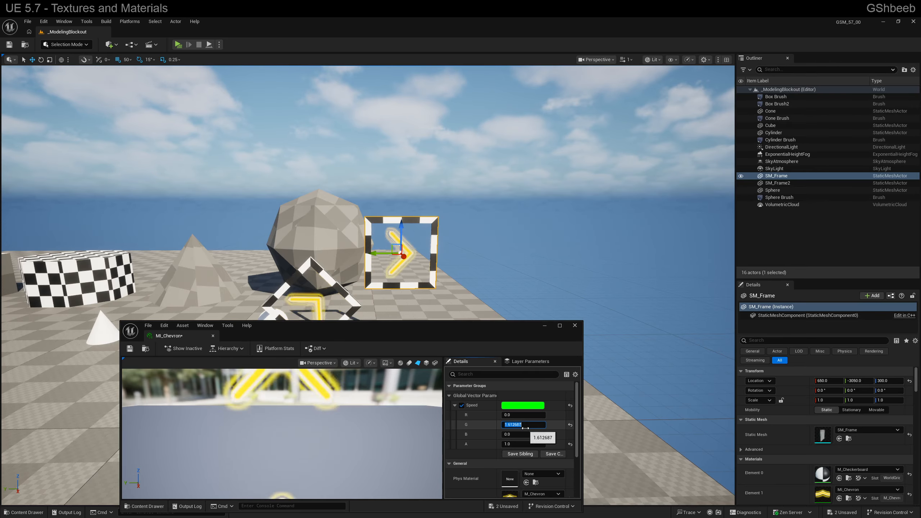
{"action": "left_click", "coordinate": [575, 326]}
Examine the moving chevrons in both frames of the level from several angles
{"action": "key", "text": "w"}
{"action": "right_click_drag", "start_coordinate": [461, 320], "coordinate": [490, 313]}
{"action": "key", "text": "a"}
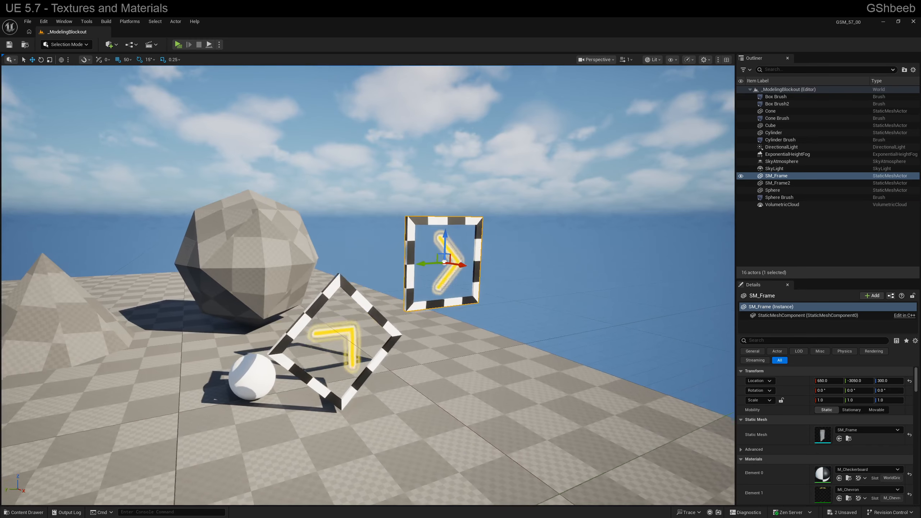
{"action": "key", "text": "d"}
{"action": "key", "text": "q"}
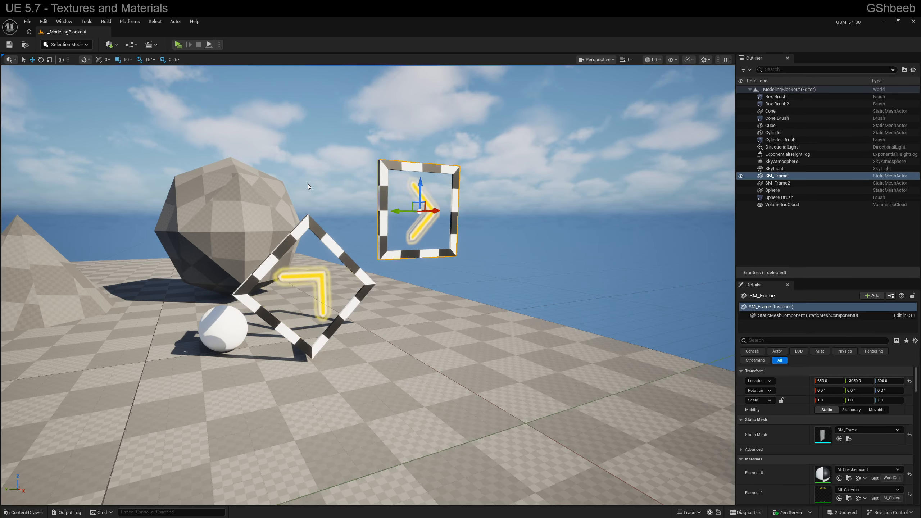
{"action": "key", "text": "d"}
{"action": "right_click_drag", "start_coordinate": [297, 230], "coordinate": [258, 236]}
{"action": "key", "text": "s"}
{"action": "key", "text": "w"}
{"action": "key", "text": "a"}
{"action": "key", "text": "d"}
{"action": "key", "text": "d"}
{"action": "key", "text": "w"}
{"action": "key", "text": "s"}
{"action": "key", "text": "d"}
{"action": "key", "text": "w"}
{"action": "key", "text": "q"}
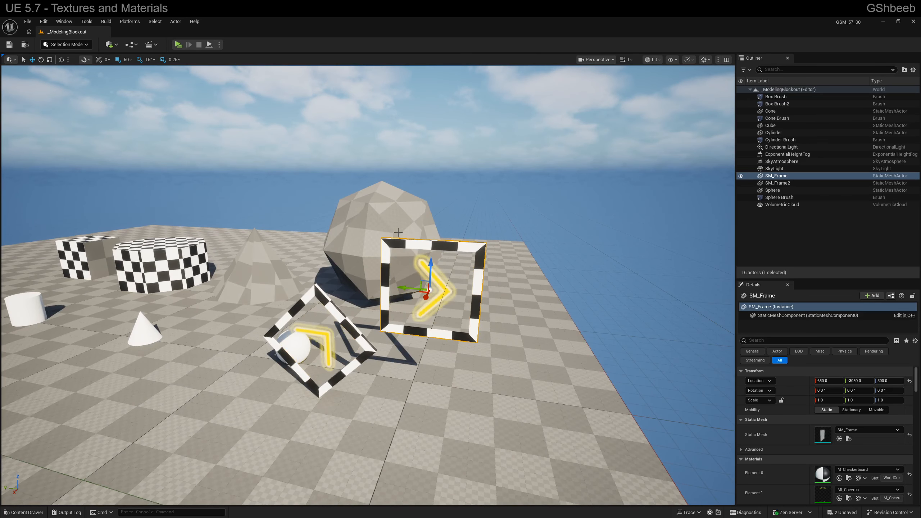